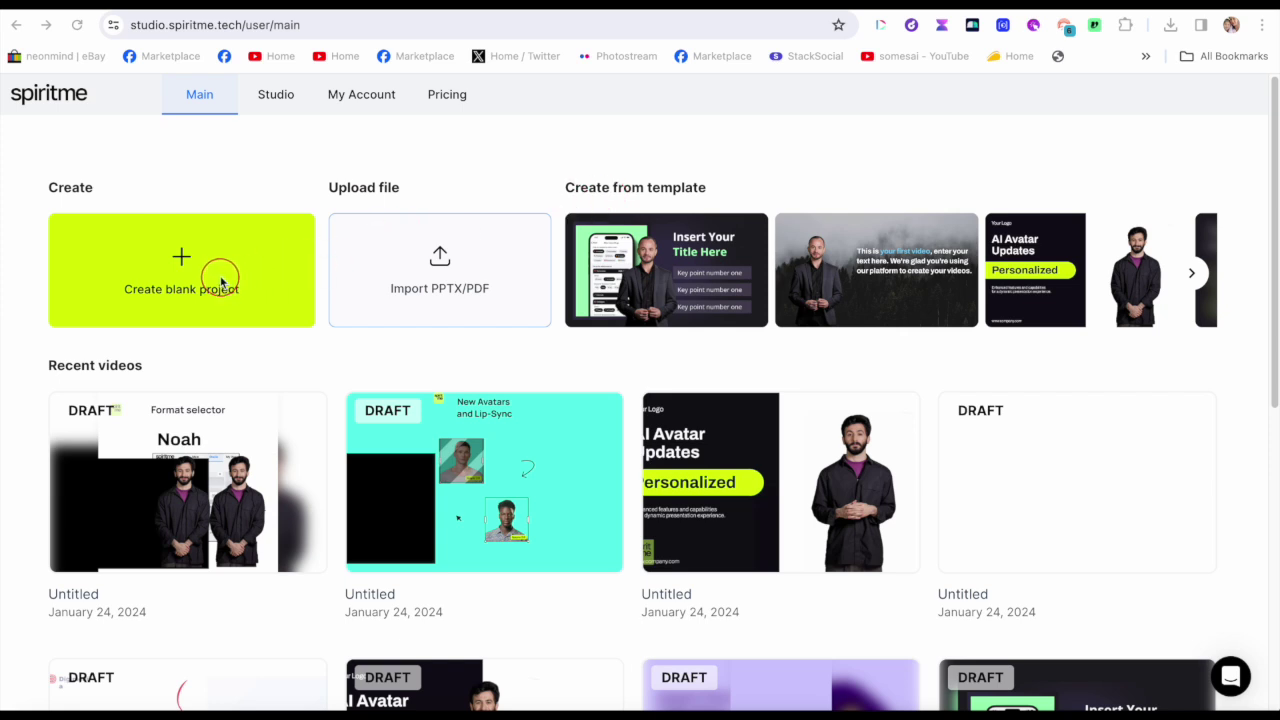
Step: Create a new blank video project
click(190, 274)
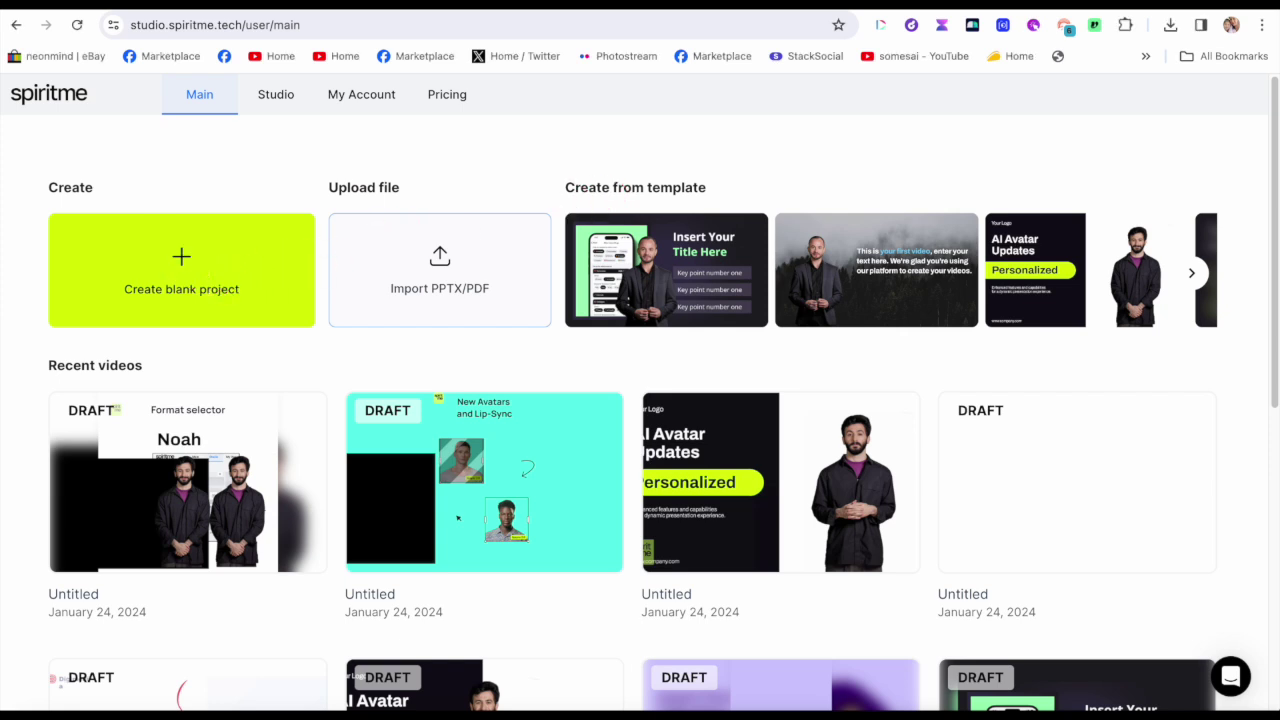
click(181, 248)
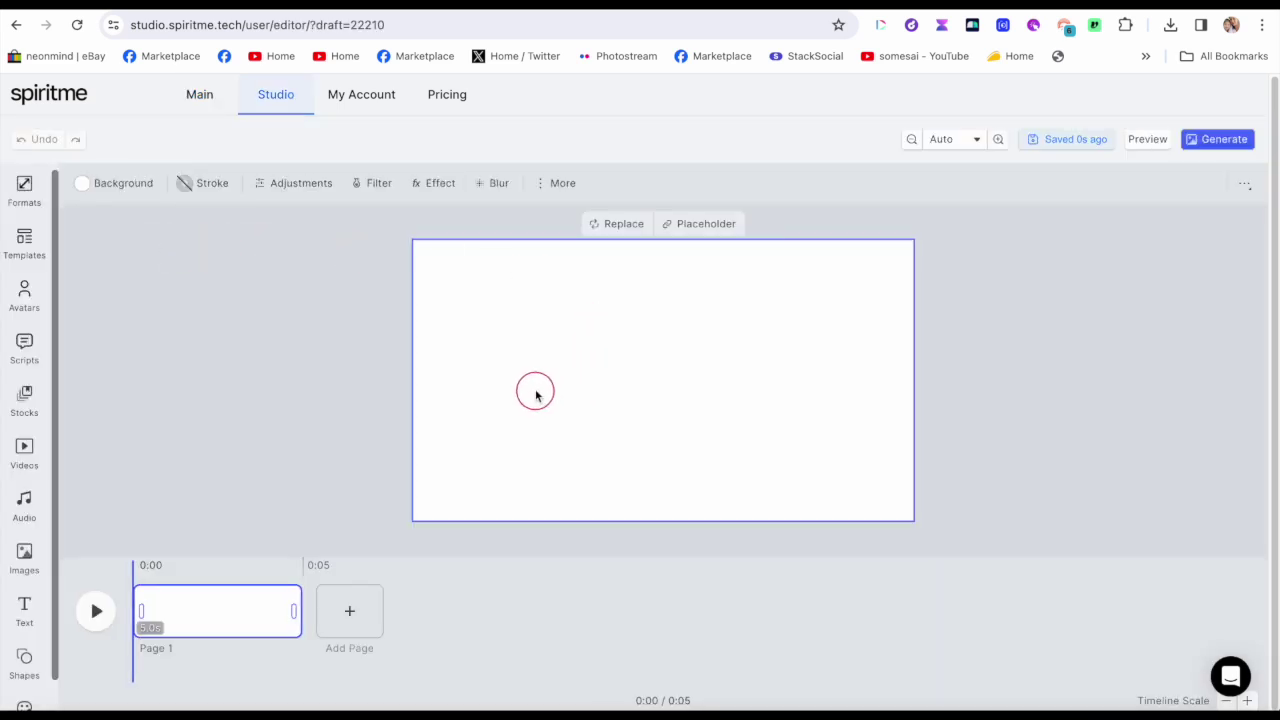
Step: Try the canvas format FullHD: 1080p (9:16), followed by the square 4k: 2160p (1:1) format
click(24, 183)
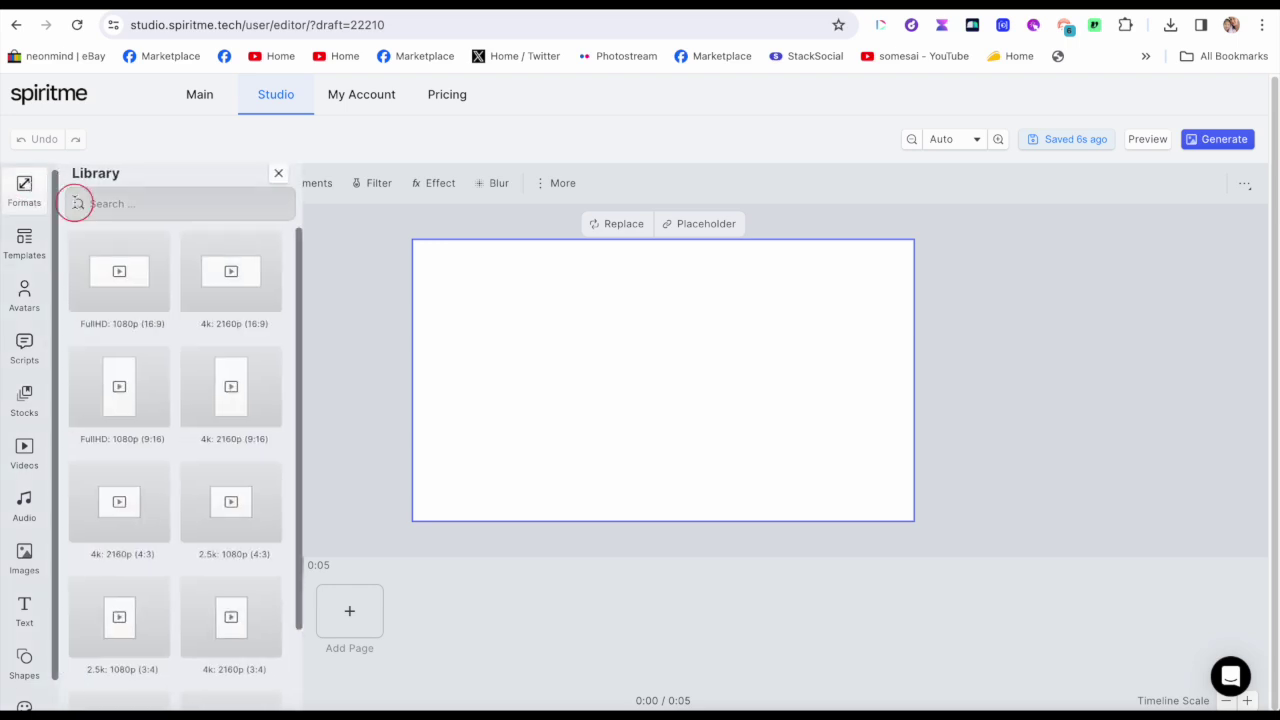
click(122, 385)
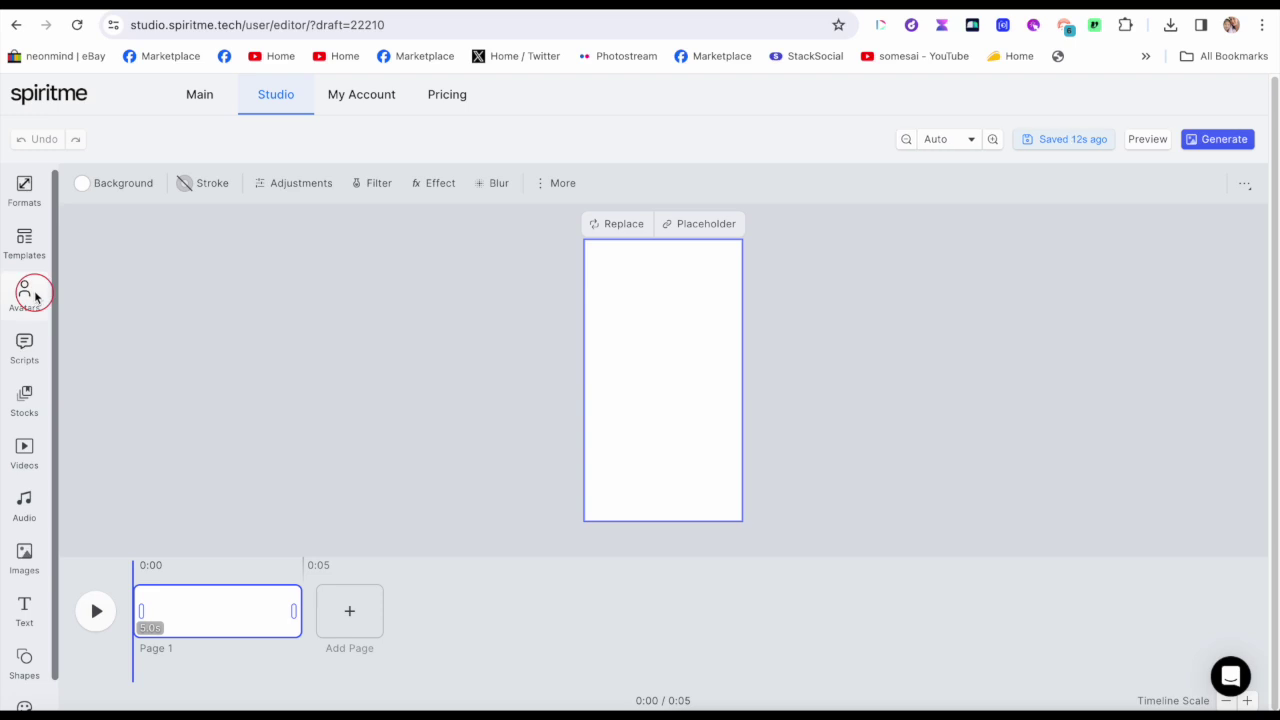
click(24, 242)
click(24, 188)
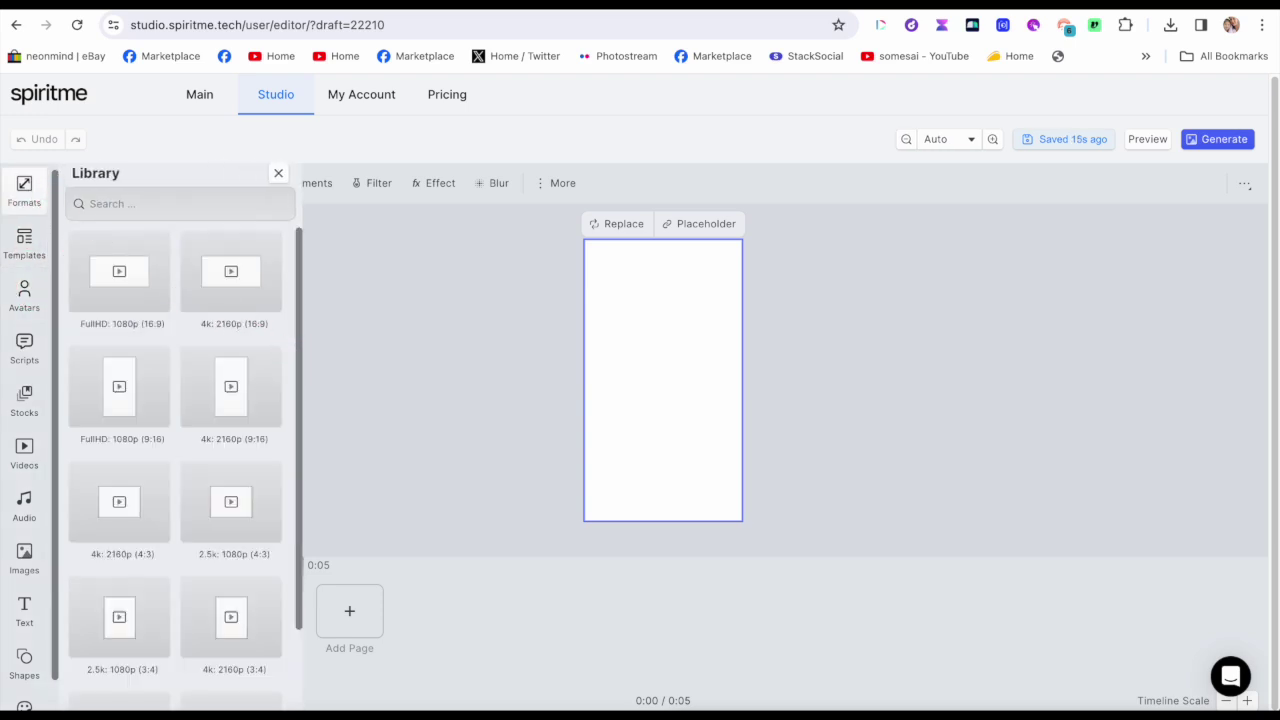
scroll(292, 360, down, 2)
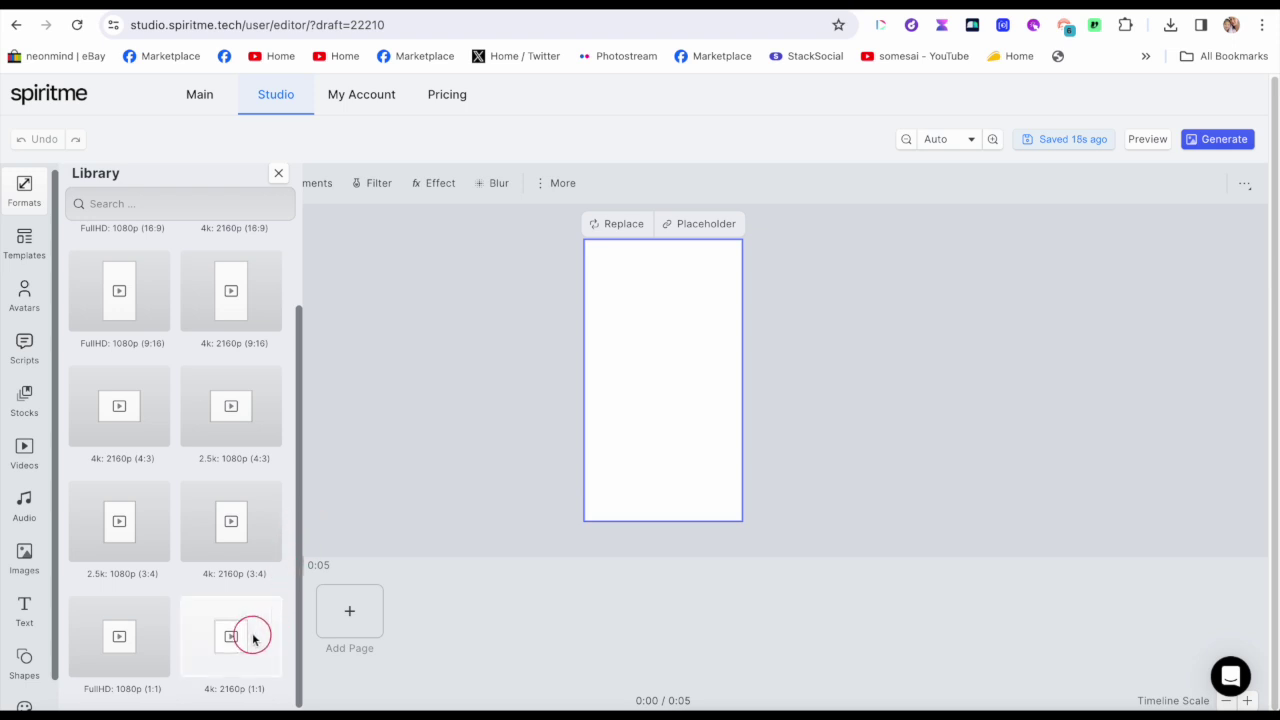
click(252, 634)
Step: Set the canvas format to FullHD: 1080p (16:9)
click(38, 214)
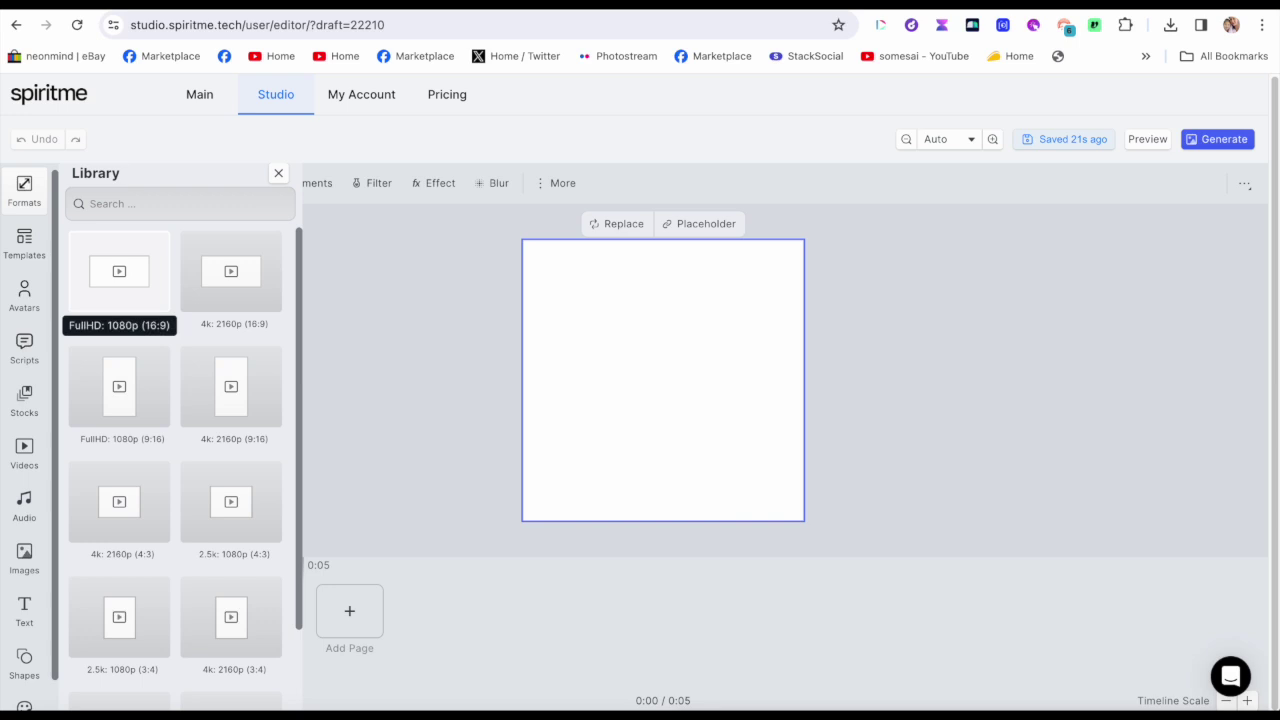
drag(105, 316, 114, 271)
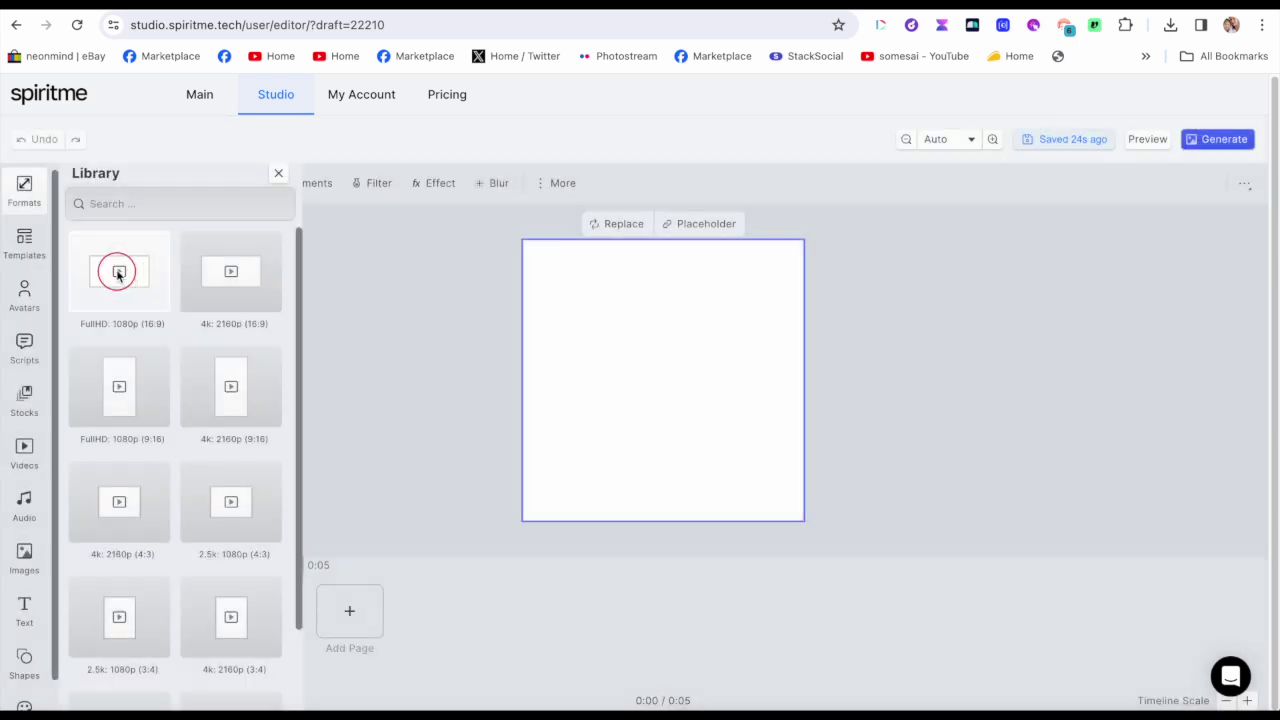
click(105, 316)
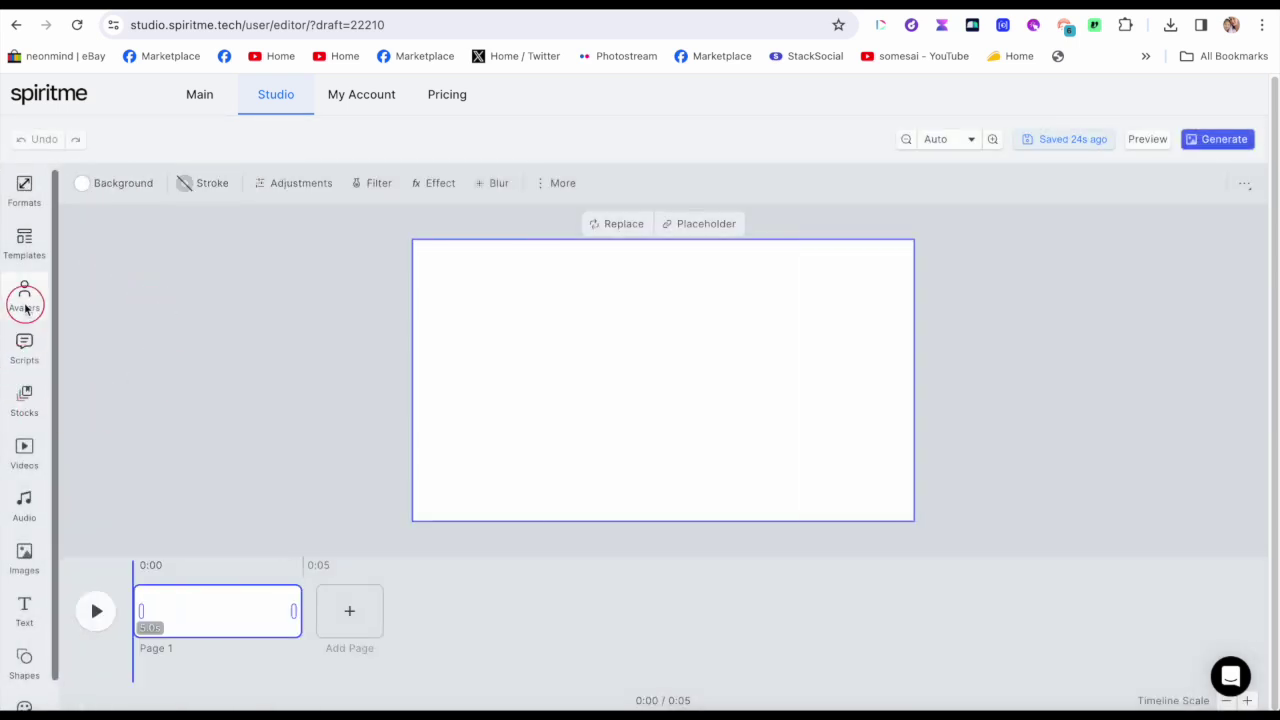
Step: Browse the templates and apply the misty forest one with the suited male avatar and "your first video" text to the page
click(25, 250)
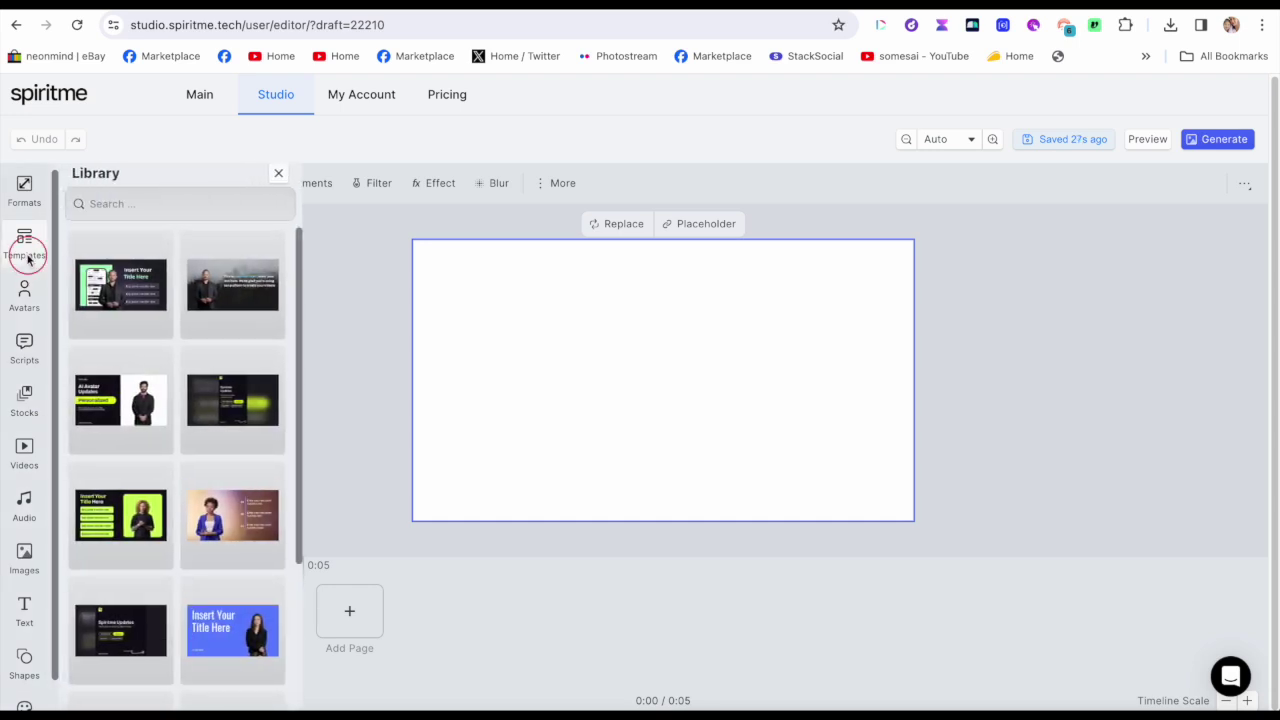
drag(287, 262, 294, 240)
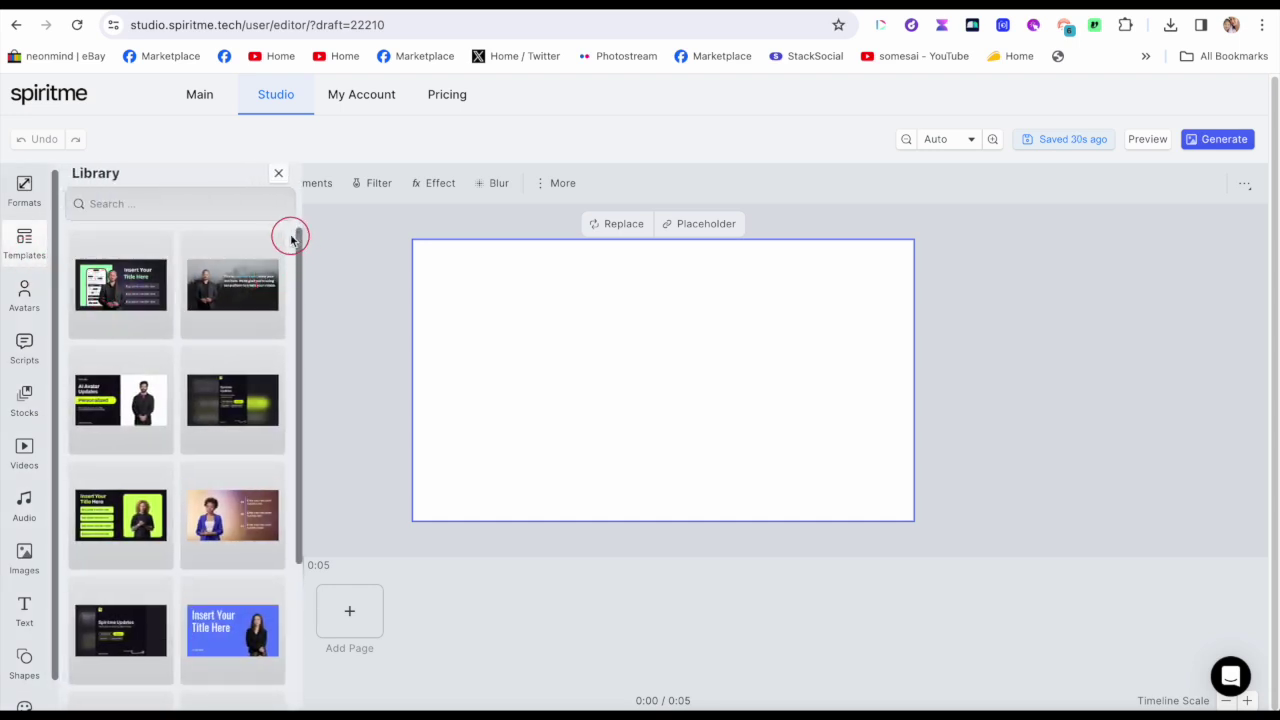
scroll(186, 466, down, 3)
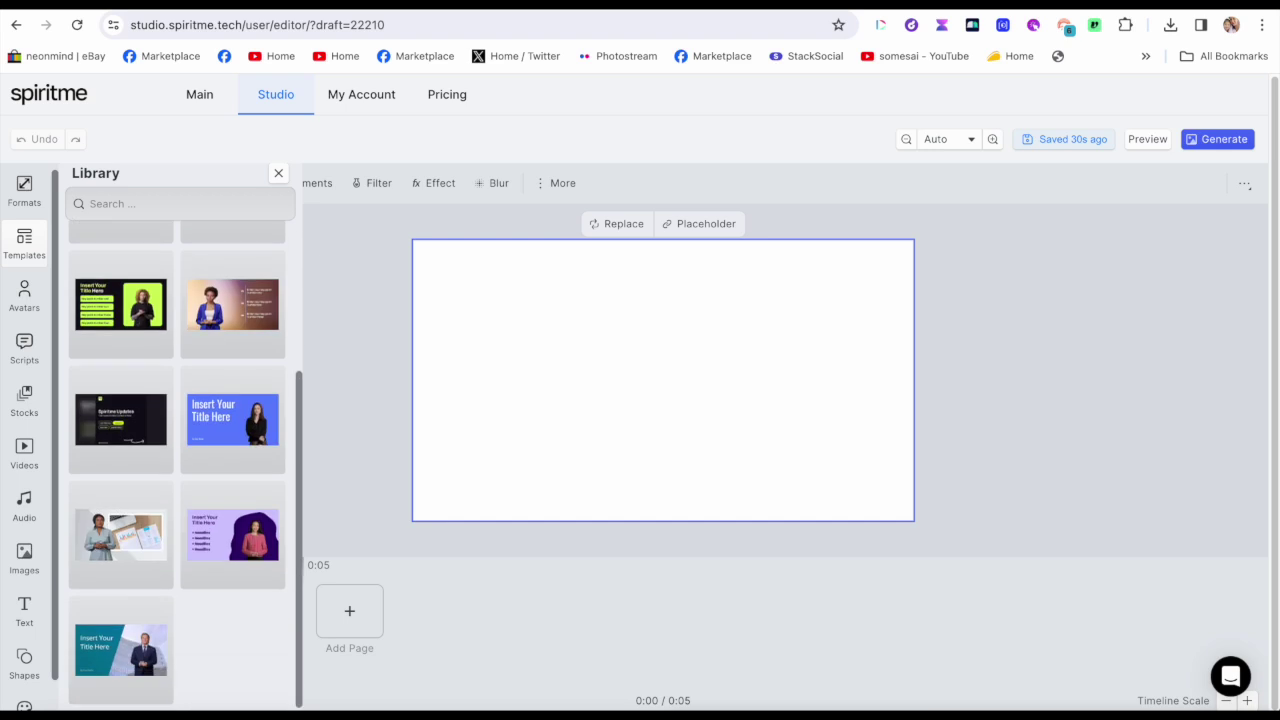
scroll(186, 466, up, 3)
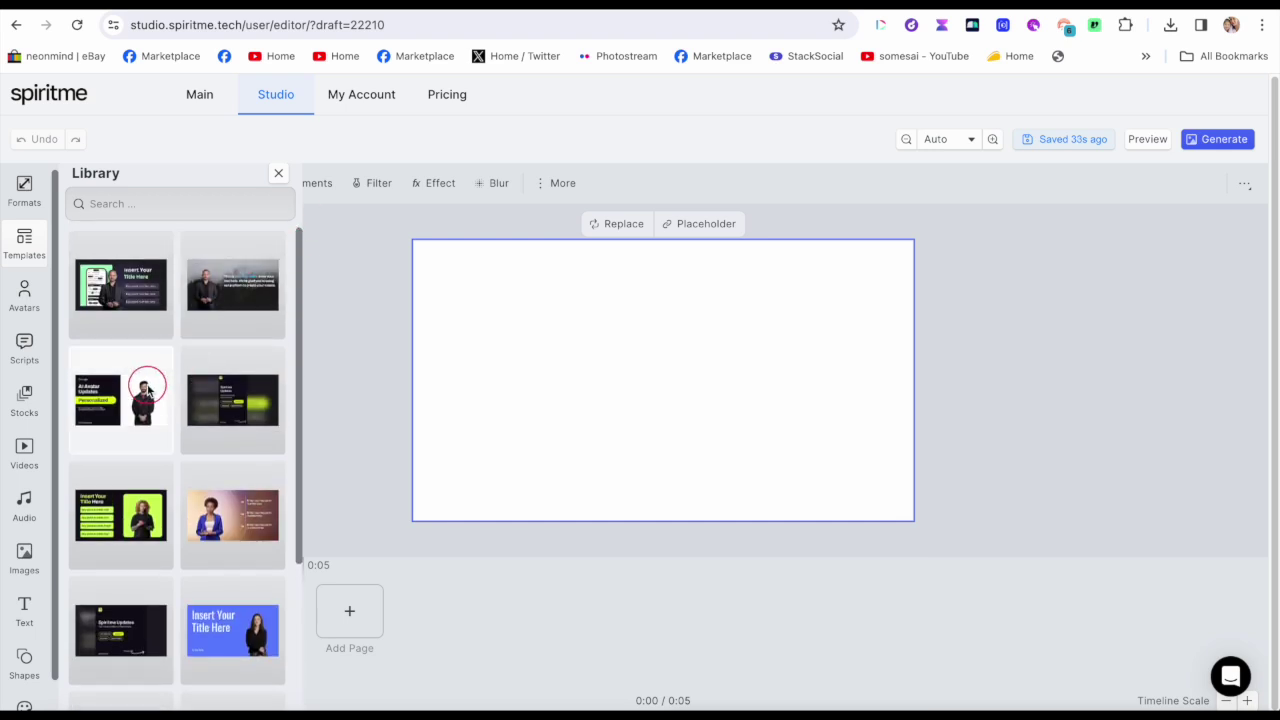
click(234, 291)
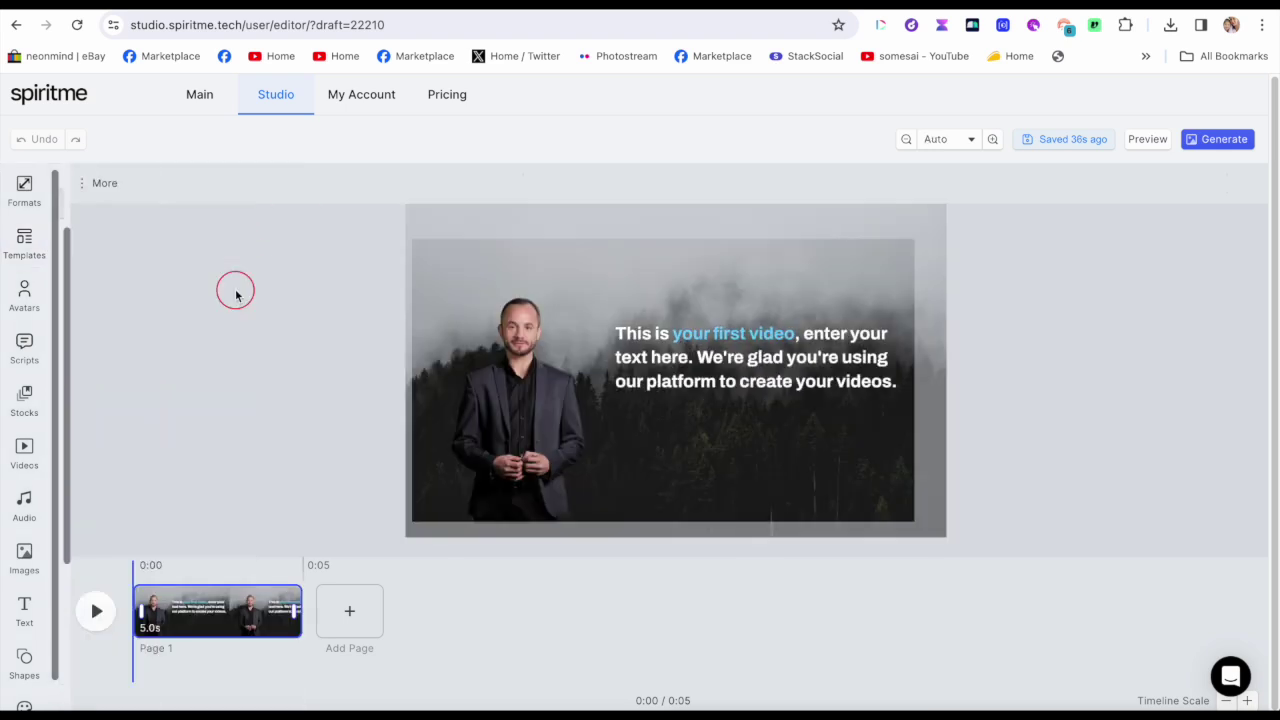
Step: Set the page script's language to English (United Kingdom) and its voice to Noah
click(26, 346)
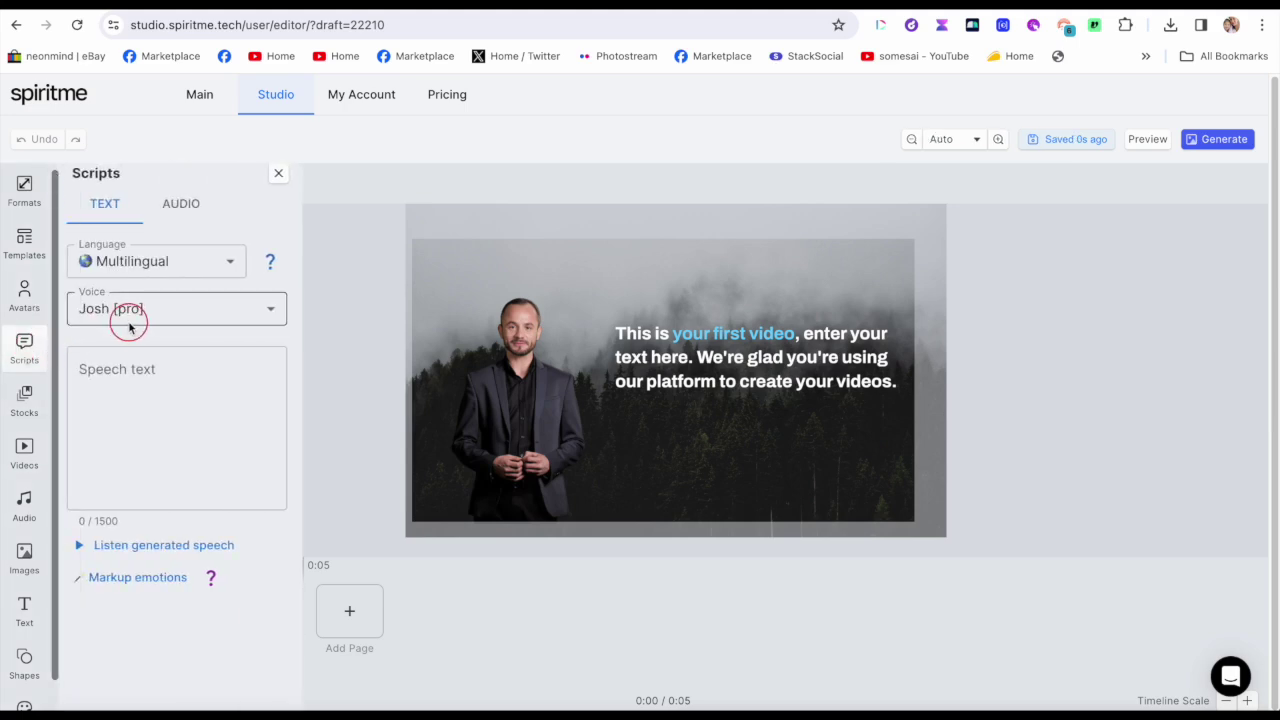
click(175, 264)
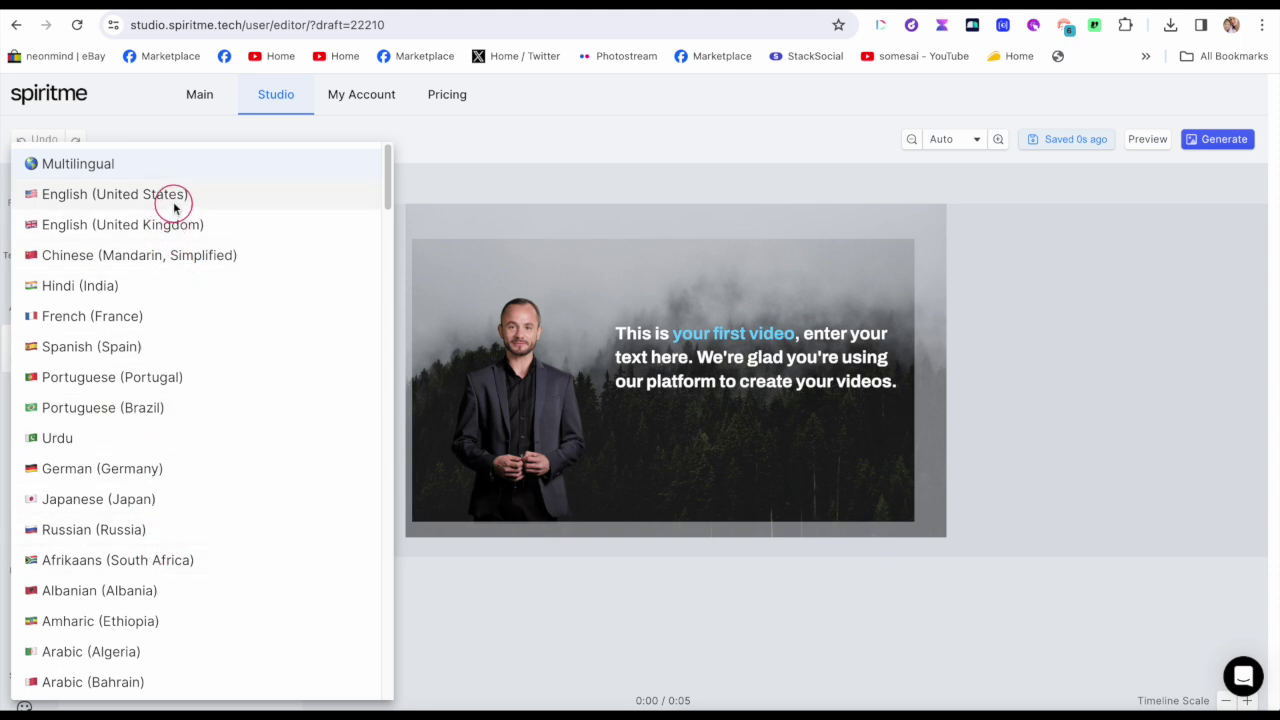
click(172, 224)
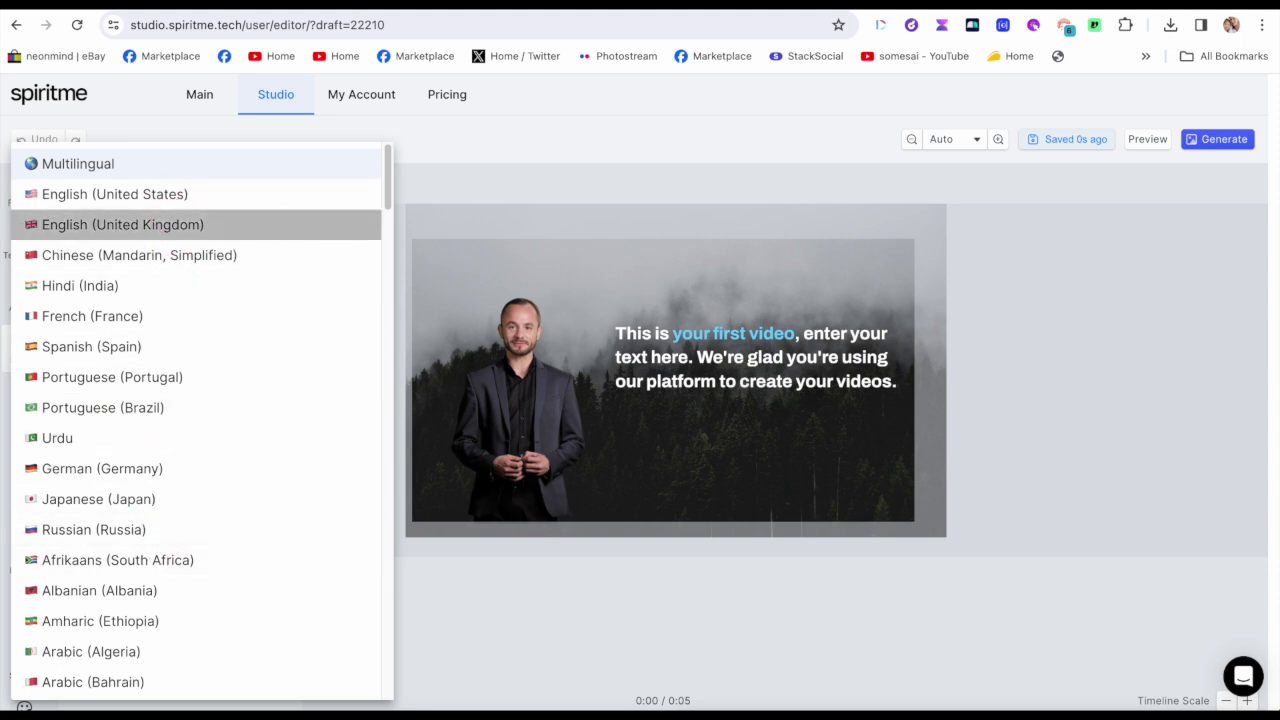
click(160, 304)
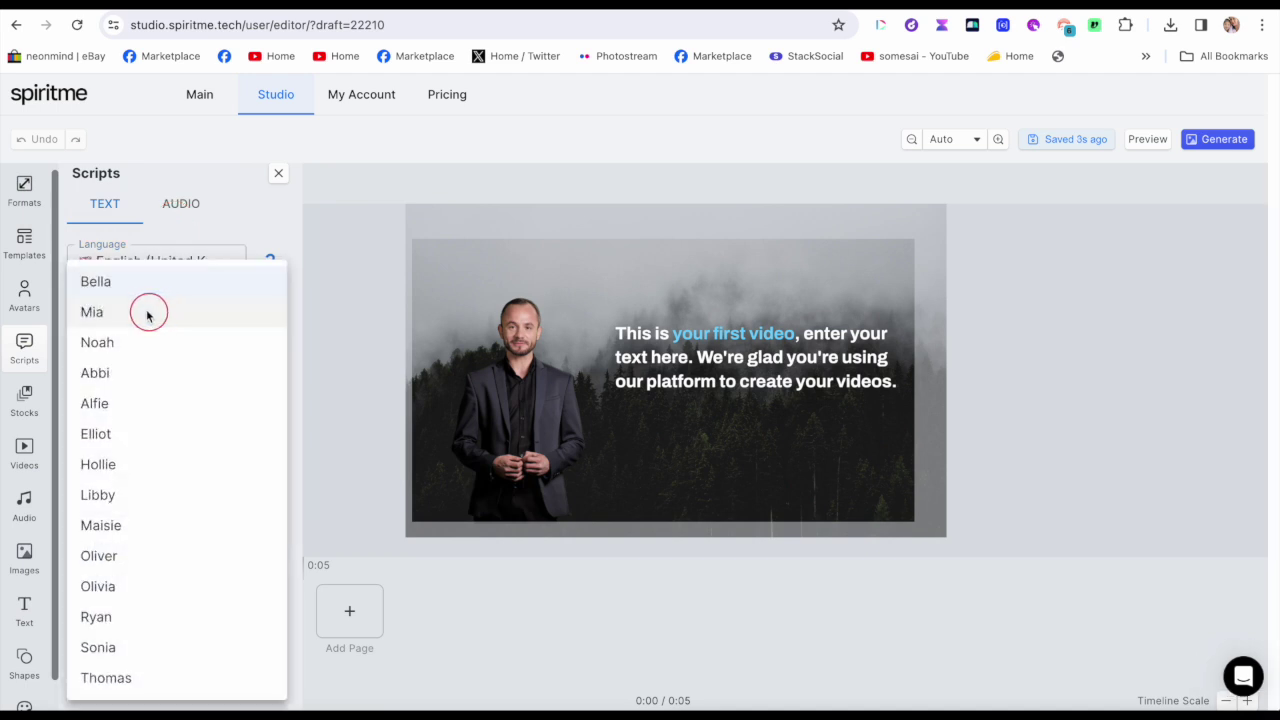
click(128, 342)
Step: Enter the speech text "Hi this is Noah. I am from London."
click(143, 397)
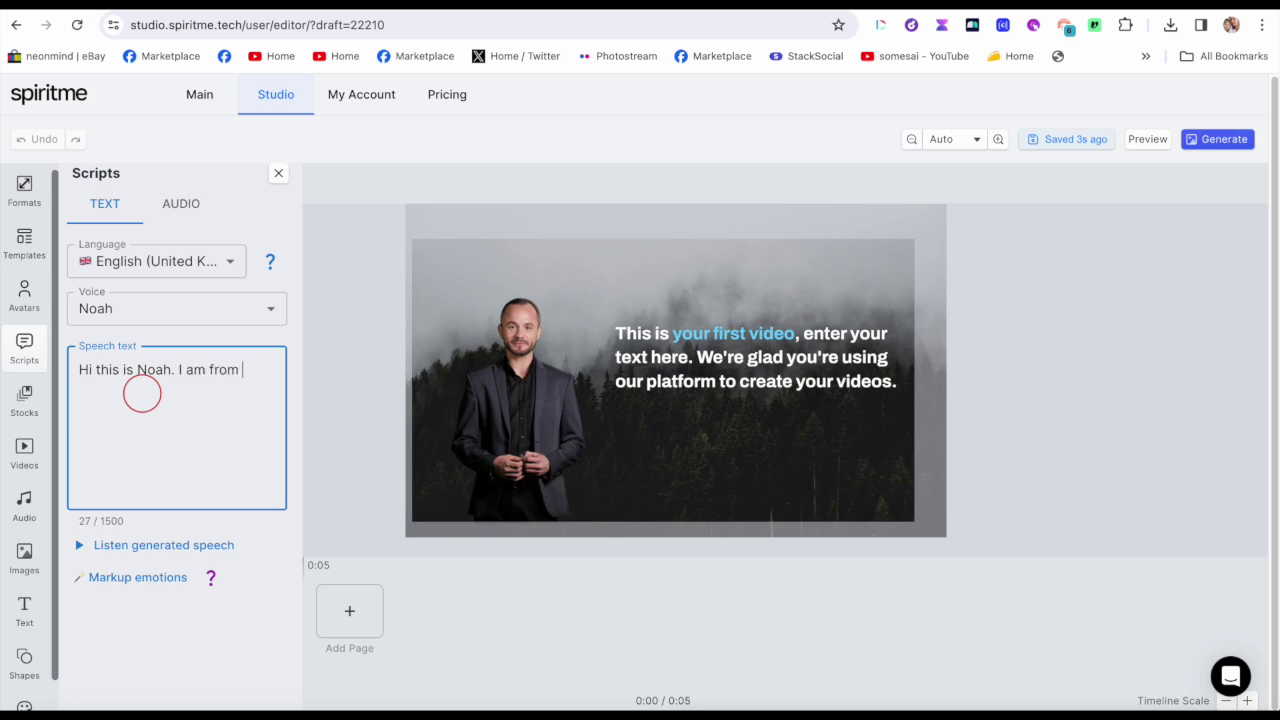
text(ondon.)
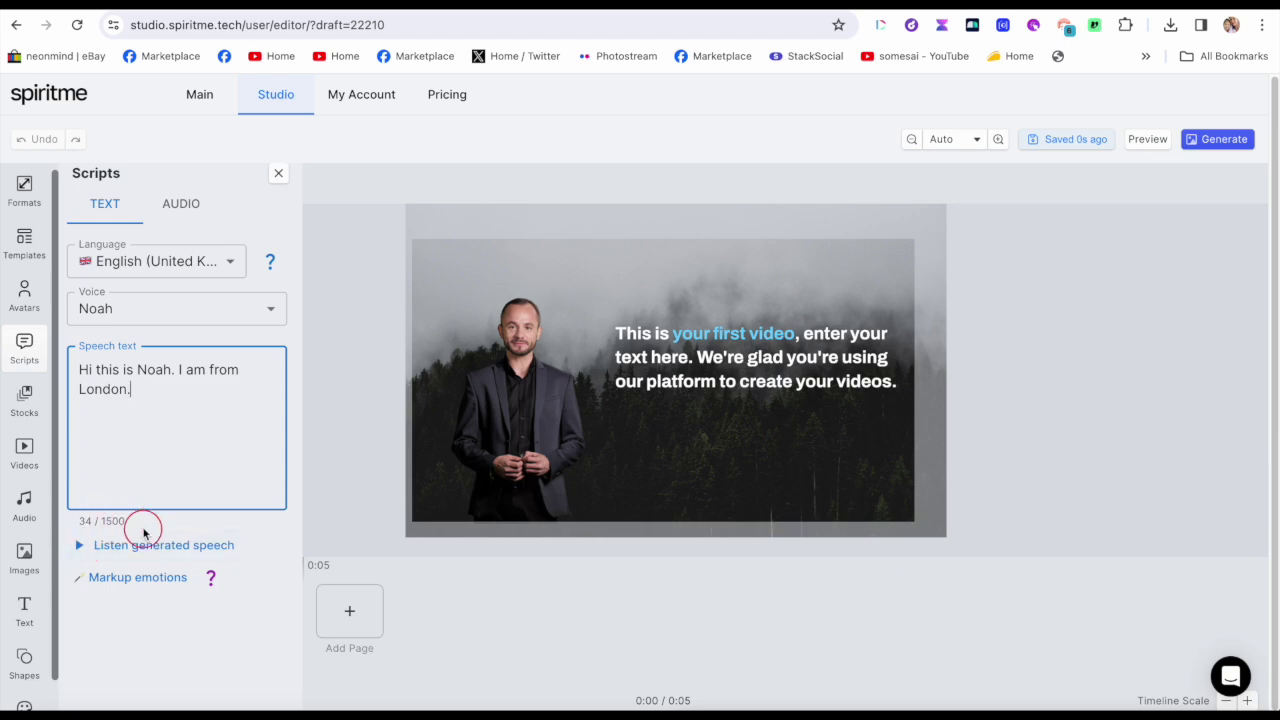
Step: Read the emotions markup help, examining the supported emotion names and the tag syntax for speech pauses
click(210, 577)
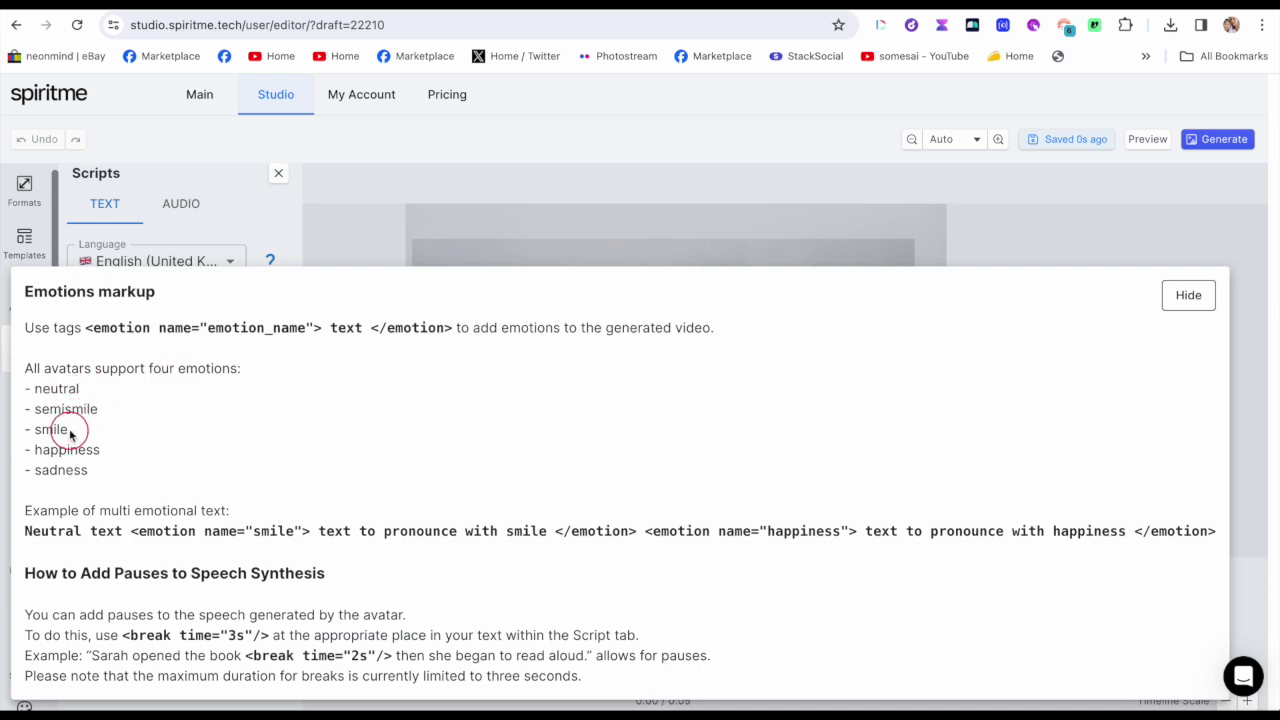
drag(102, 452, 50, 452)
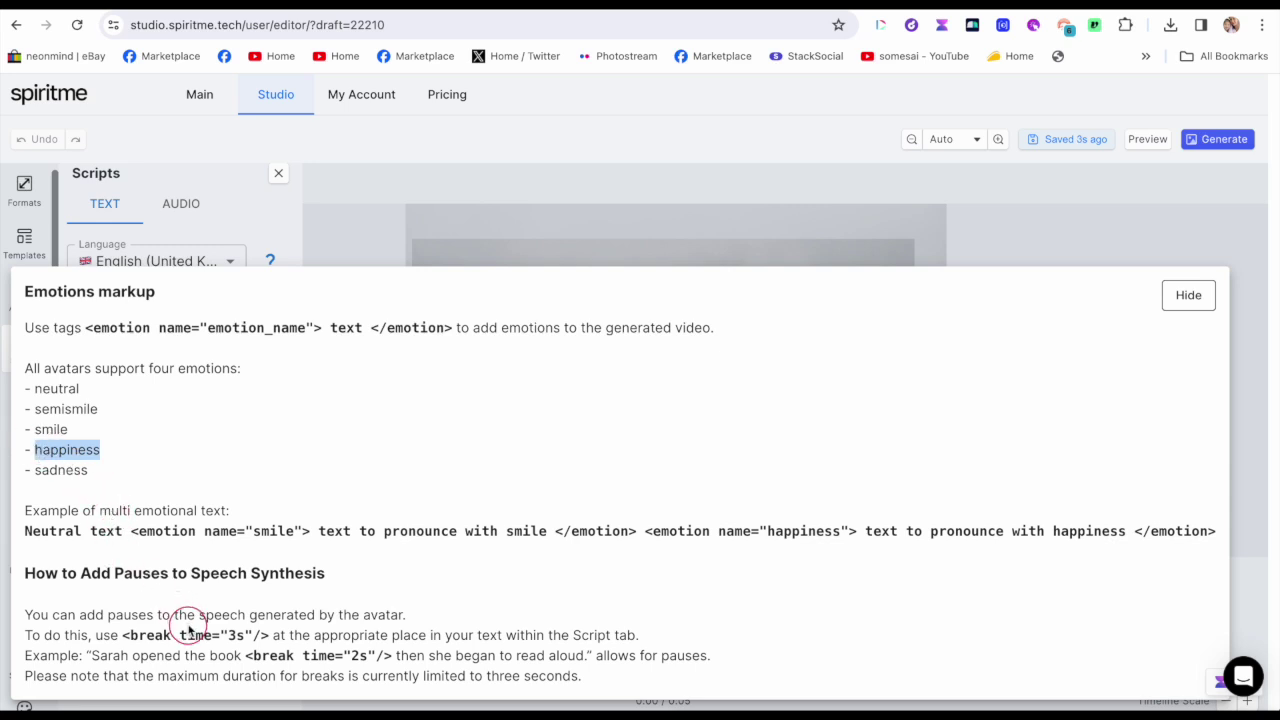
drag(393, 655, 260, 656)
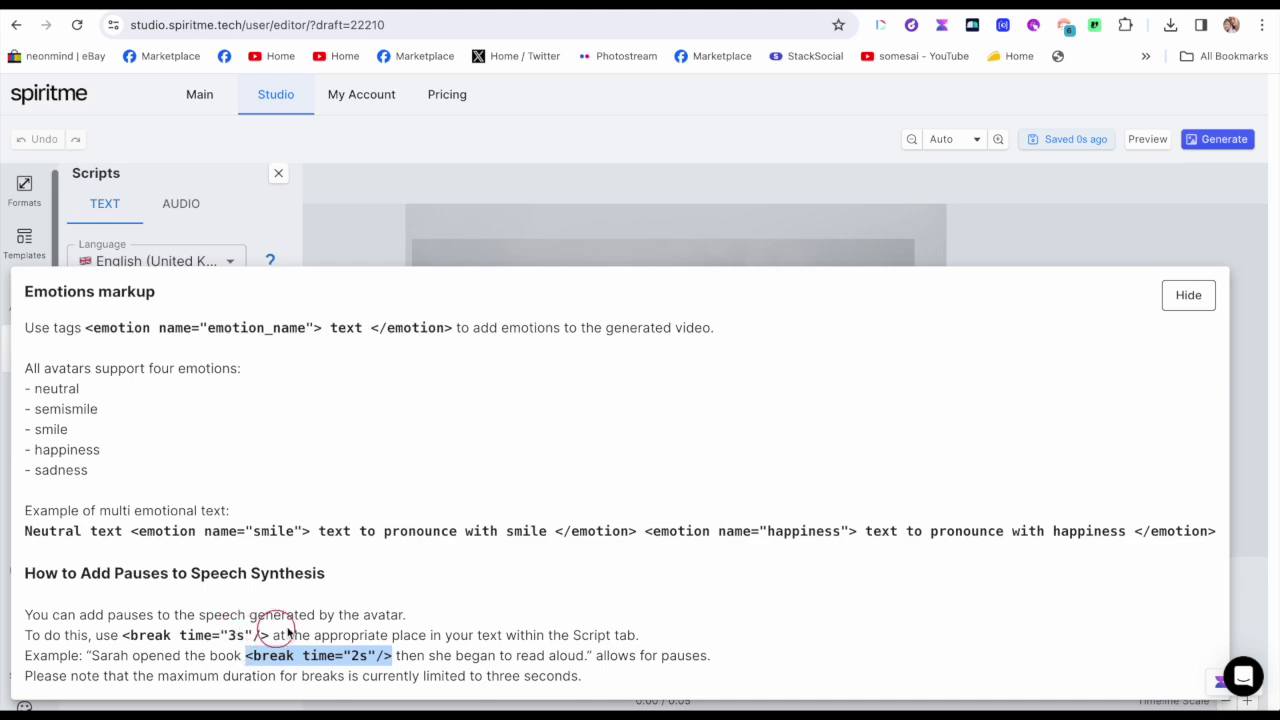
click(1188, 295)
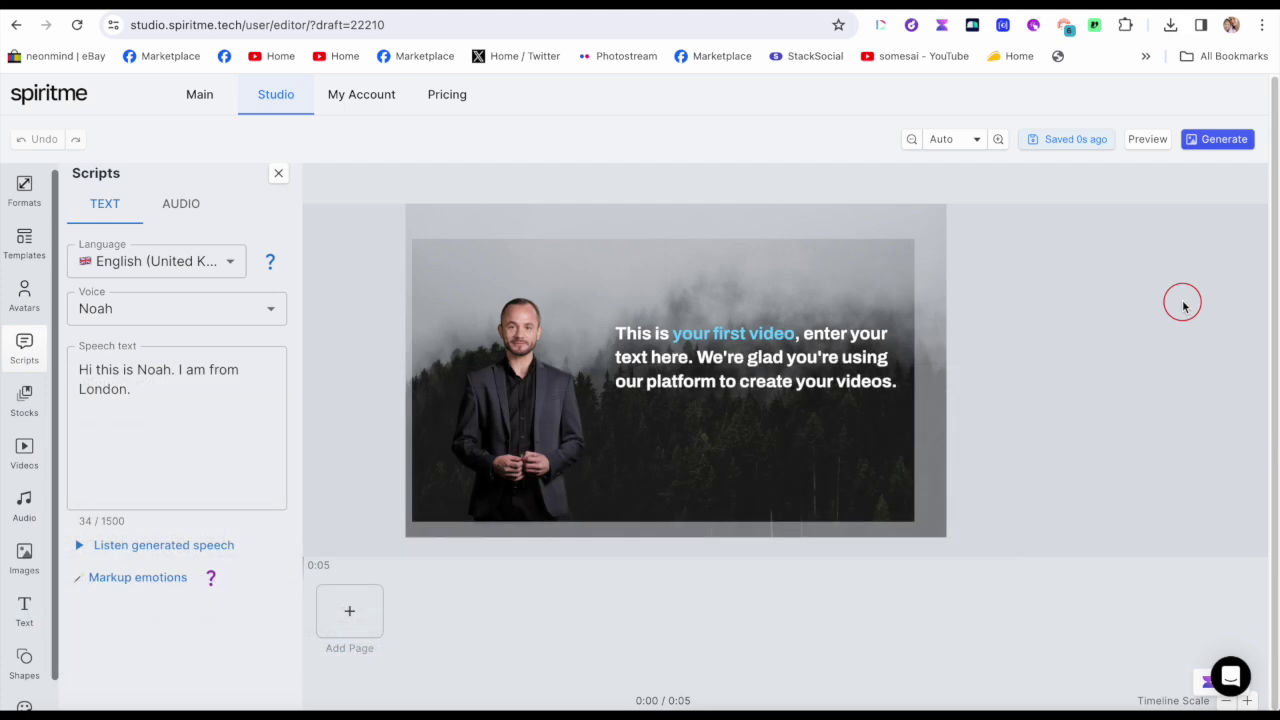
Step: Add emotion markup to the speech text and set the first sentence's emotion name to semismile
click(129, 577)
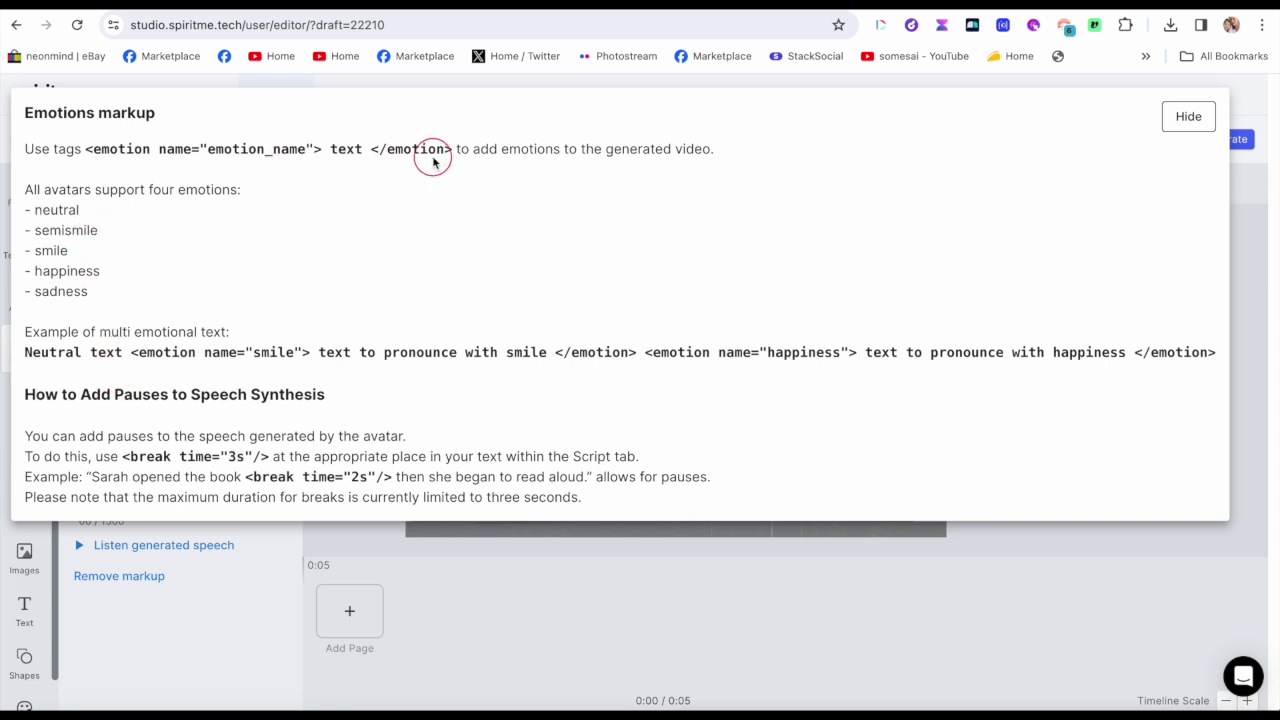
click(477, 620)
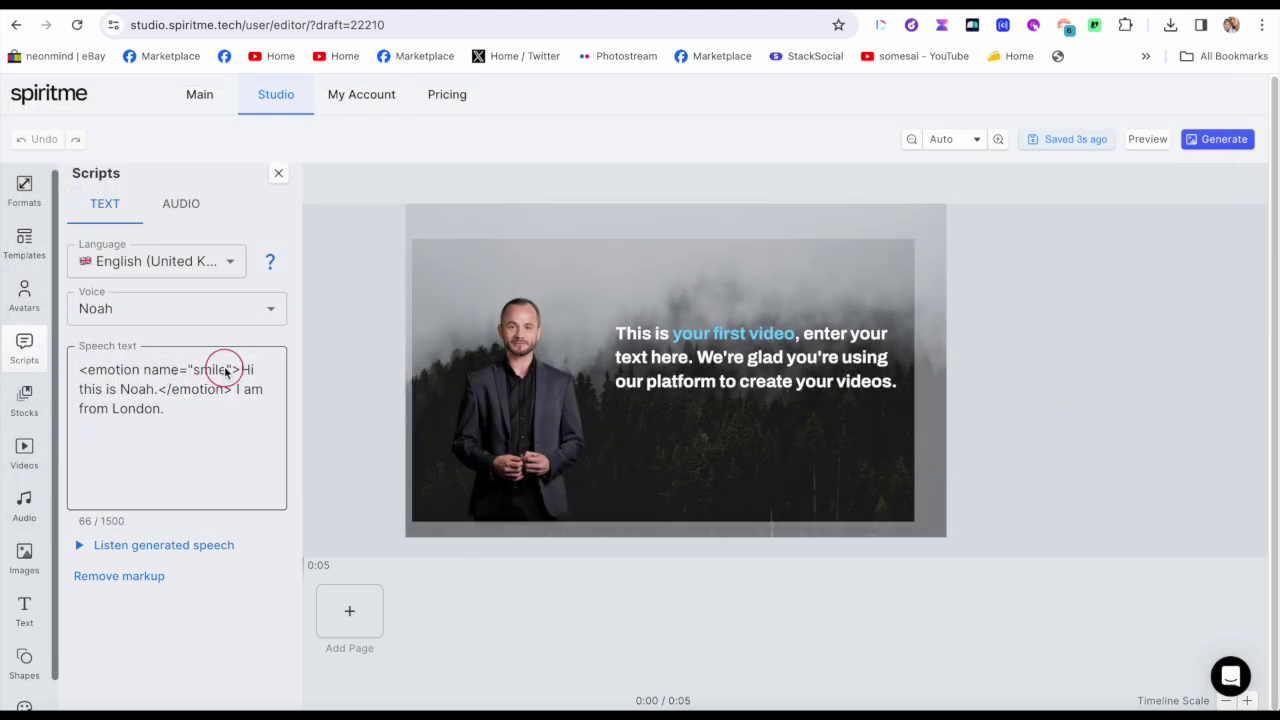
drag(227, 372, 212, 372)
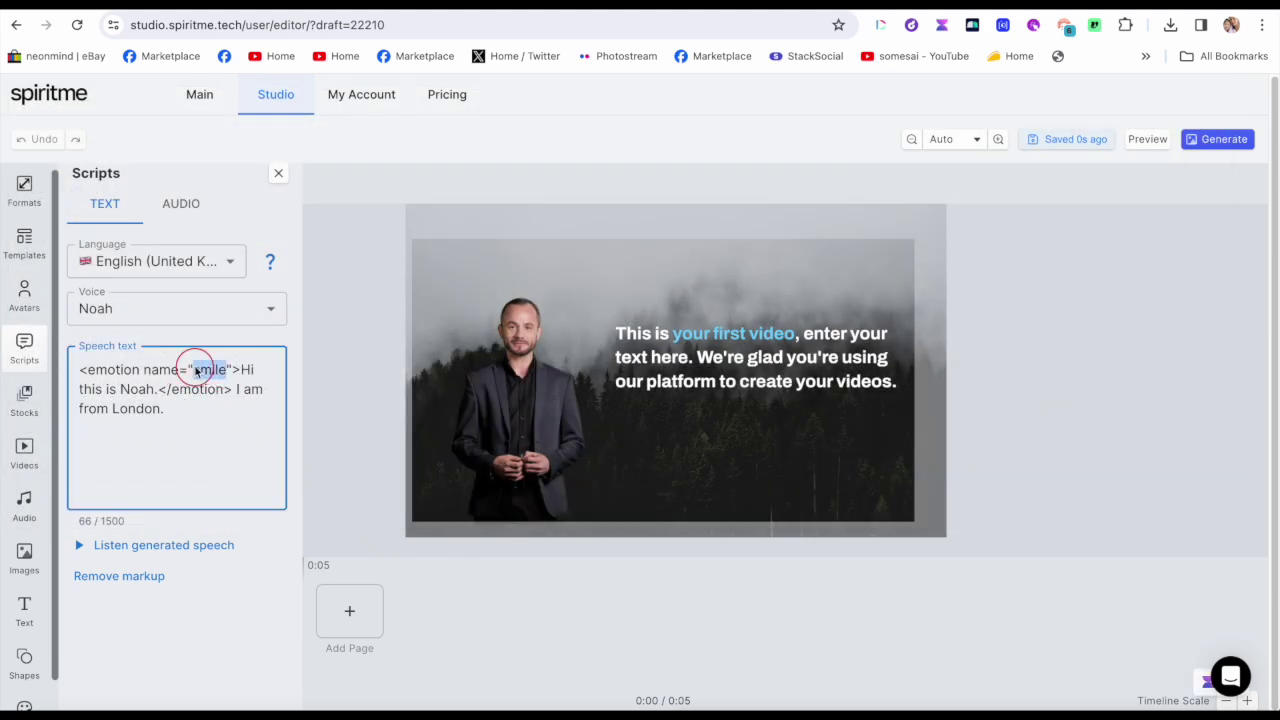
text(semi)
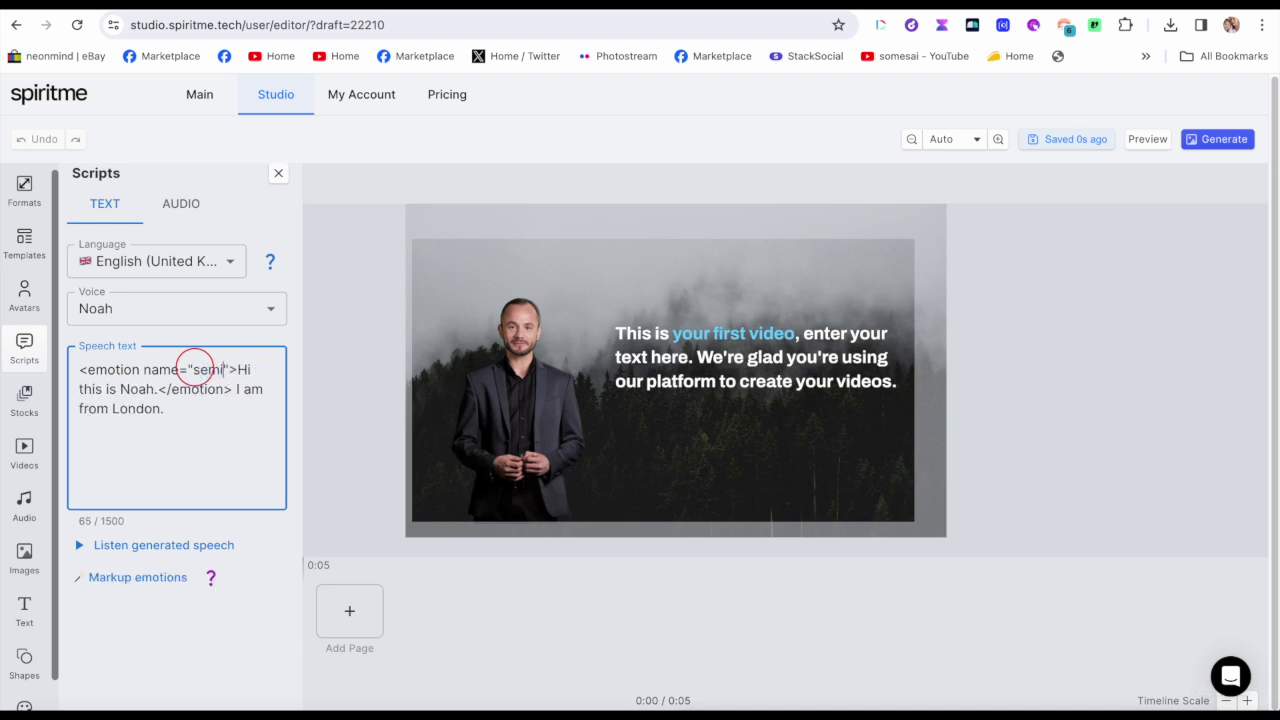
text(smile)
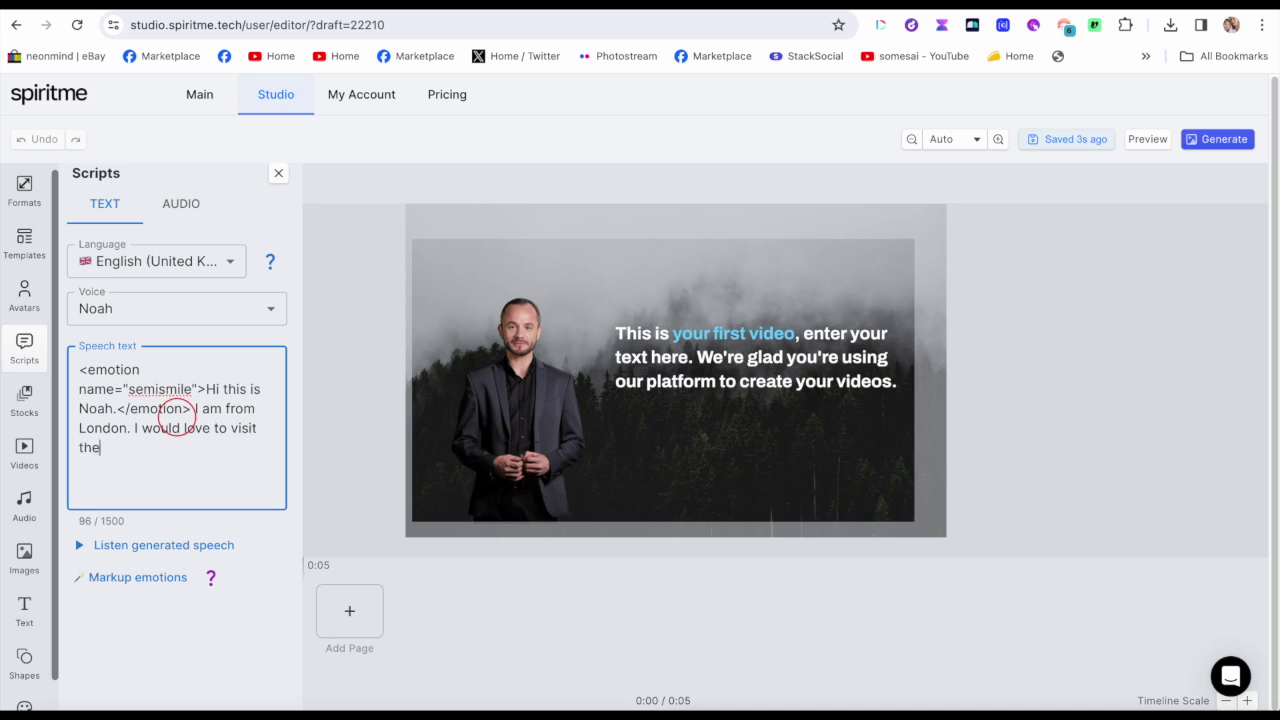
Step: Extend the speech with "I would love to visit the US." and insert the pause tag <break time="2s"/> before that sentence
text(.)
click(135, 428)
text(<break time="2s"/>)
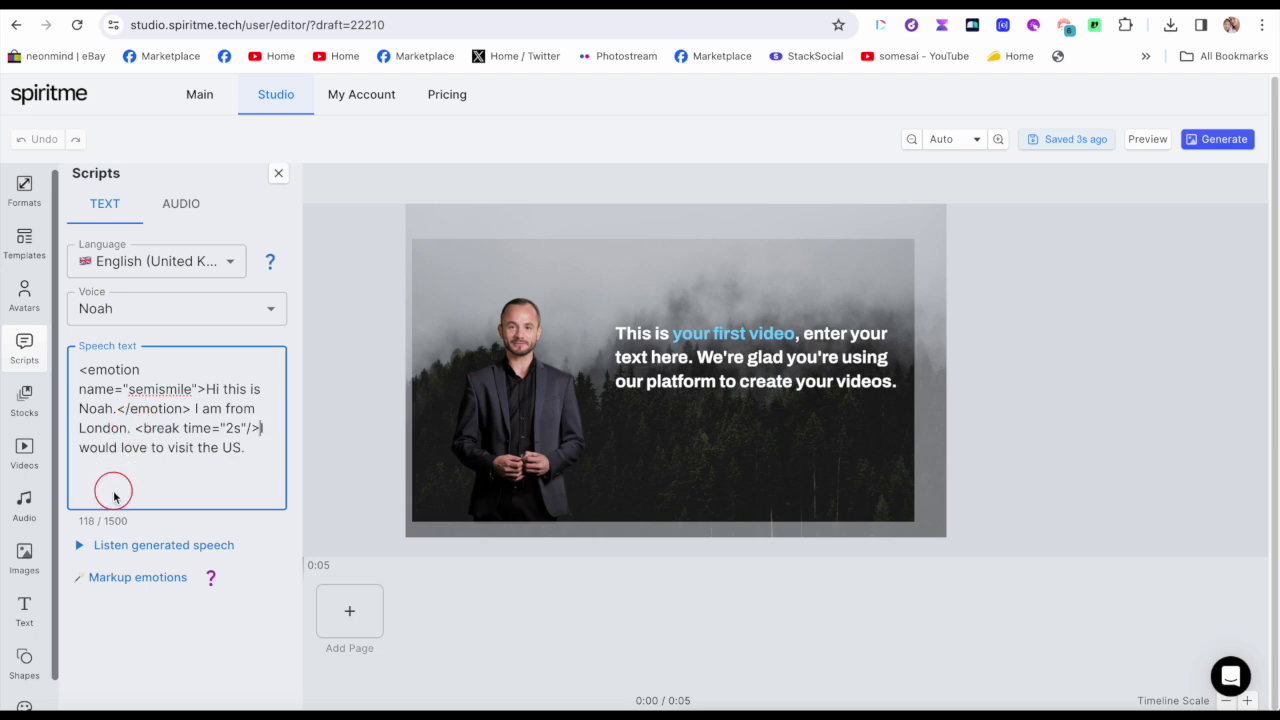
Step: Listen to the speech generated from the marked-up script
click(79, 545)
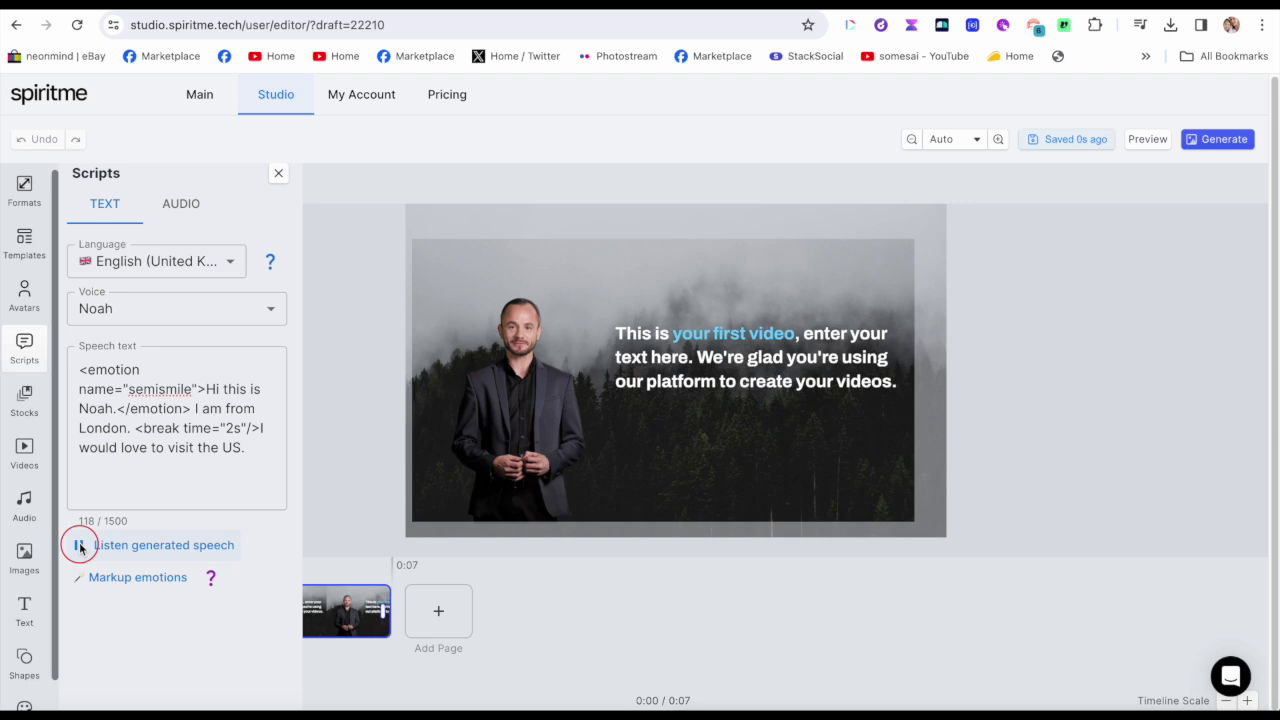
click(80, 546)
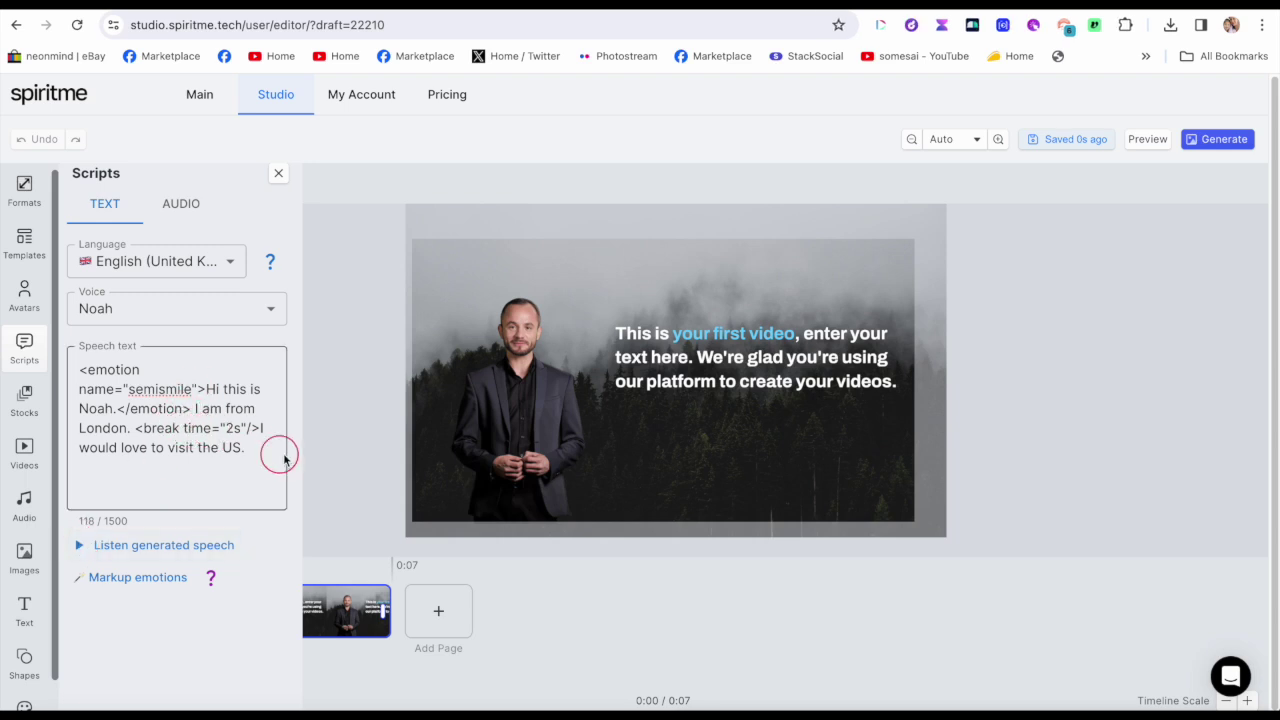
Step: Add a second blank page after the forest template page on the timeline
click(525, 336)
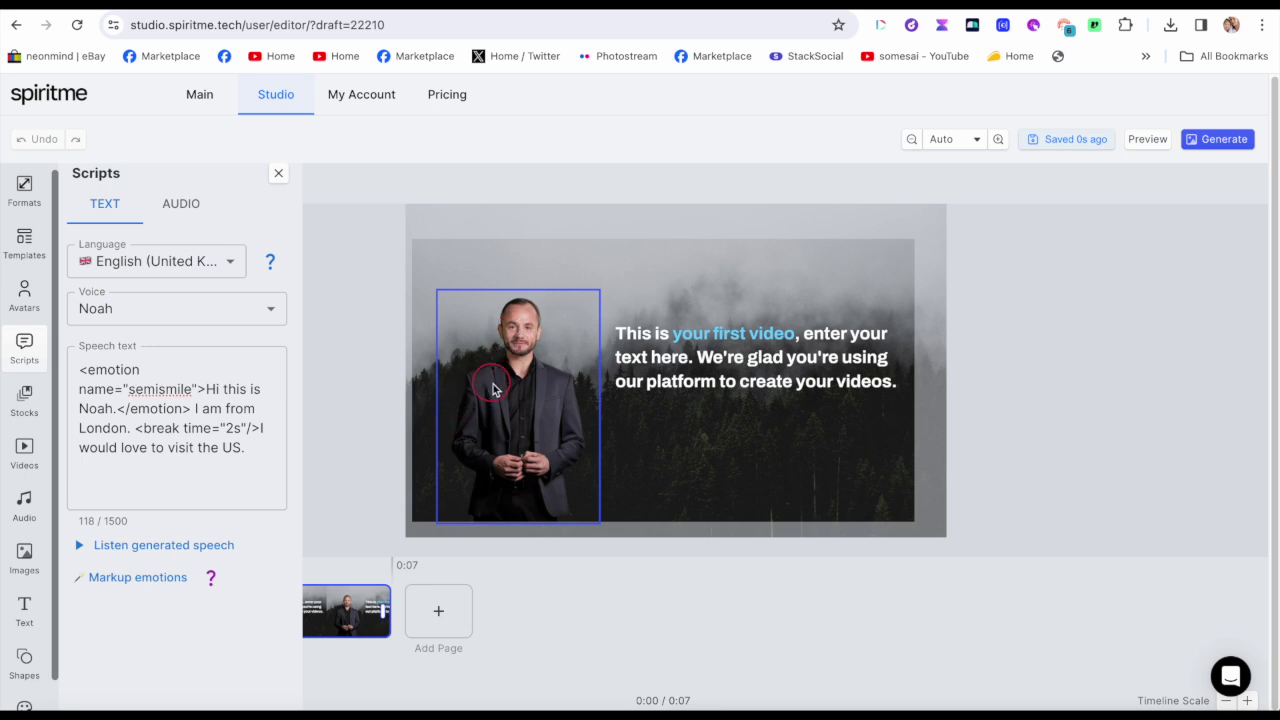
click(1046, 214)
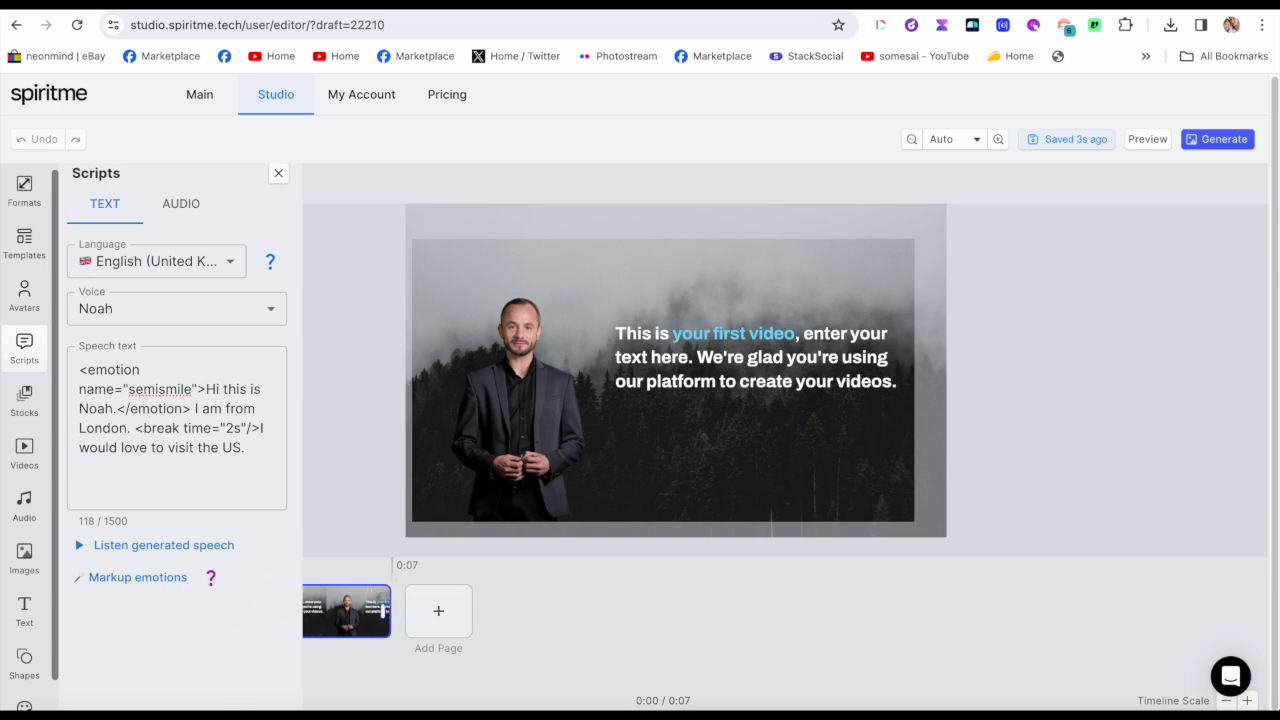
click(438, 612)
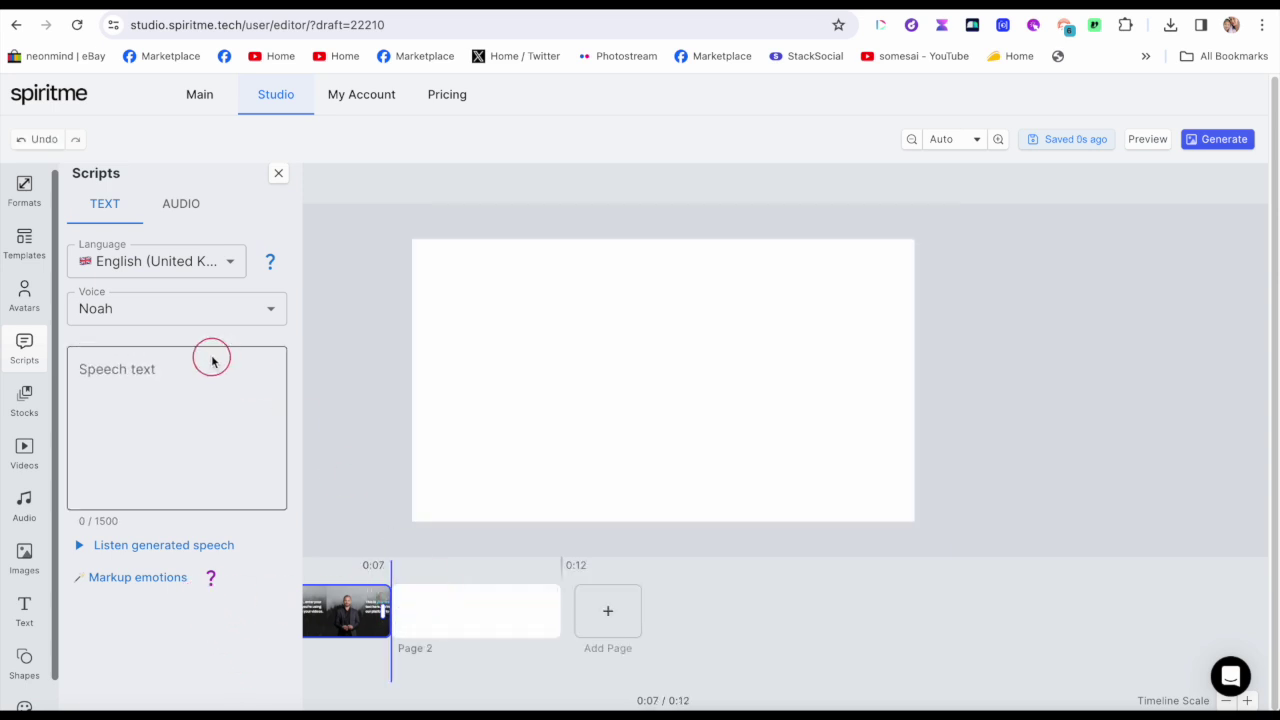
Step: Place the avatar of the woman in the blue blazer on the blank second page
click(22, 298)
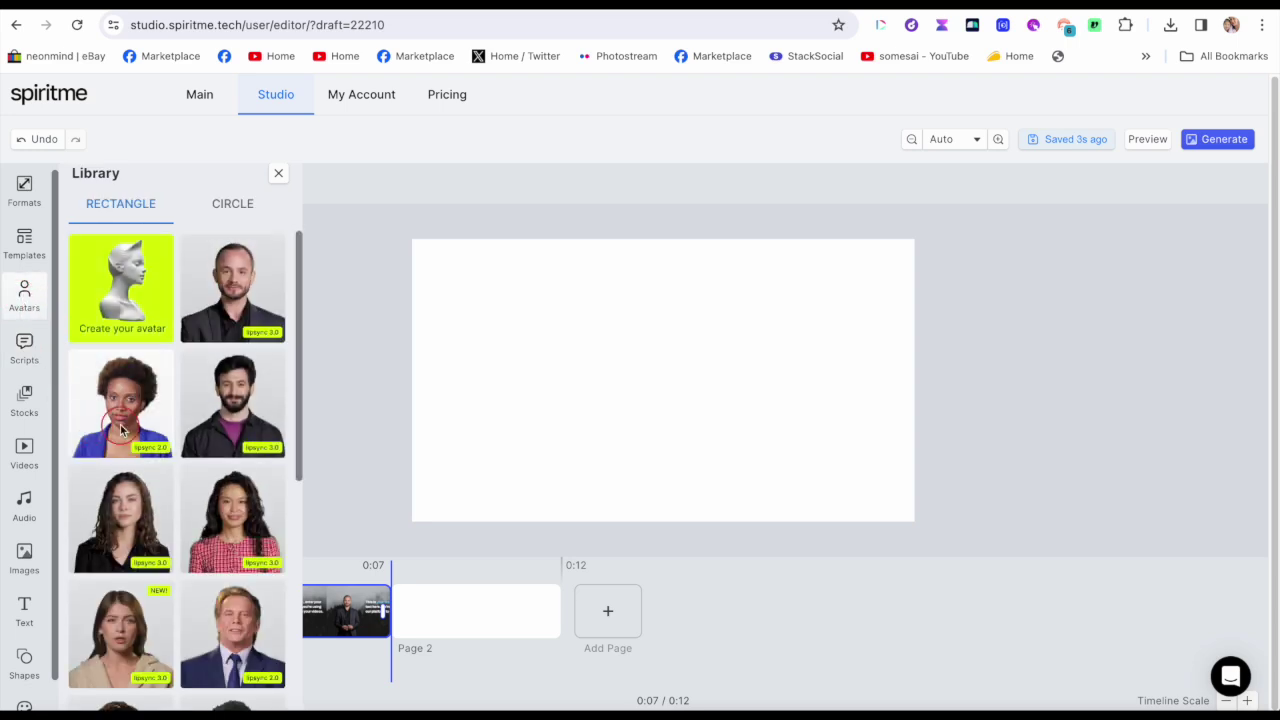
click(125, 430)
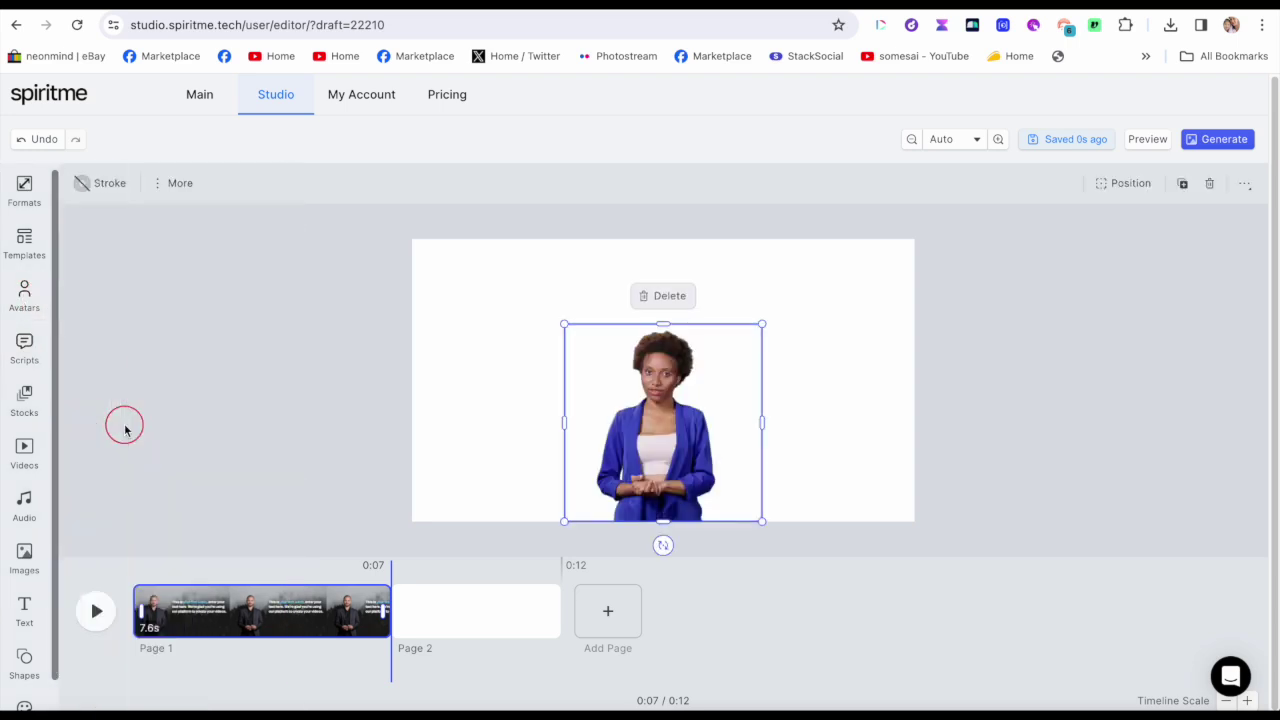
Step: Set the second page's script voice to Hollie
click(26, 348)
click(129, 366)
click(134, 320)
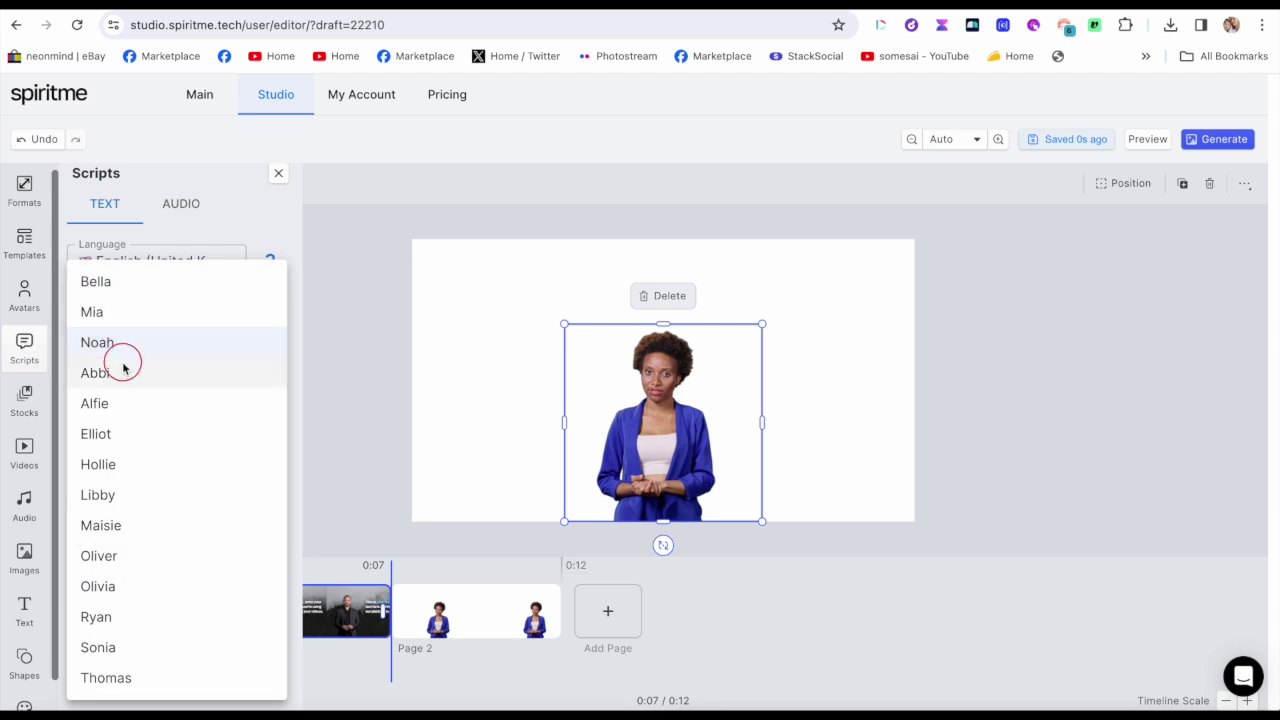
click(123, 462)
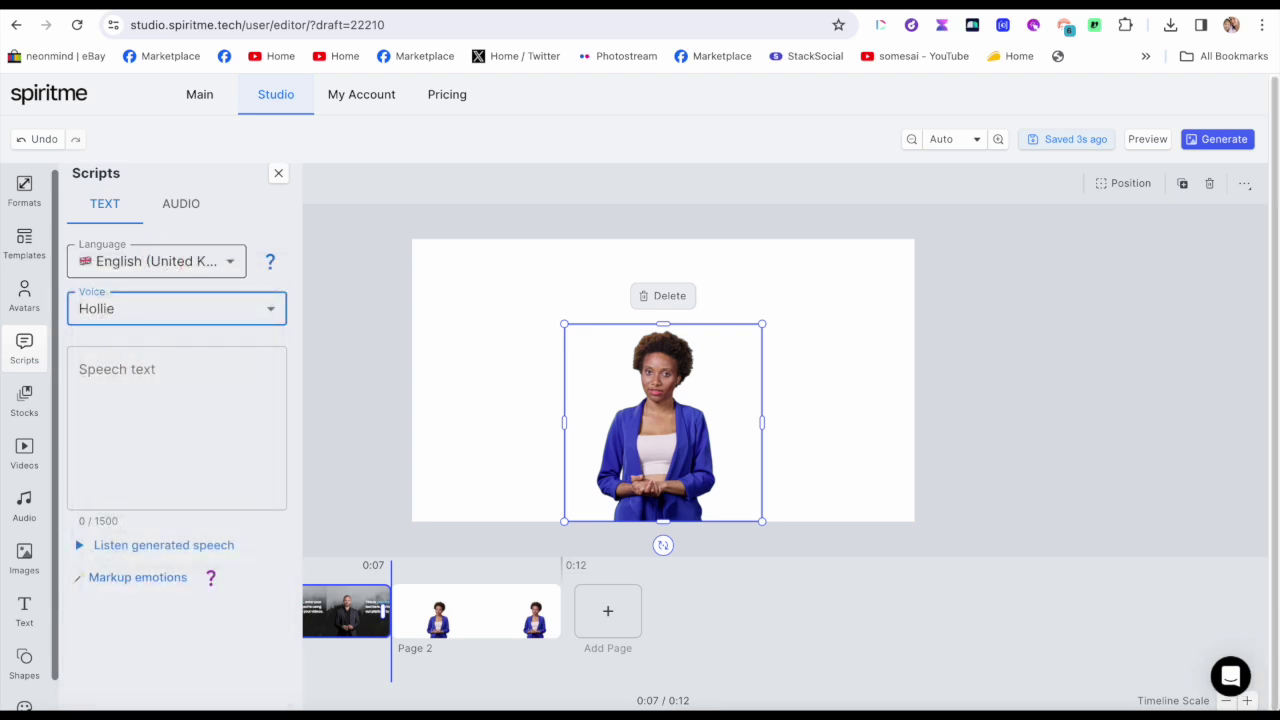
Step: Set the script language to French (France) and enter the speech "Comment ca va? Ca va Bien. Il fait chau aujourdhui."
click(152, 272)
click(149, 313)
click(162, 402)
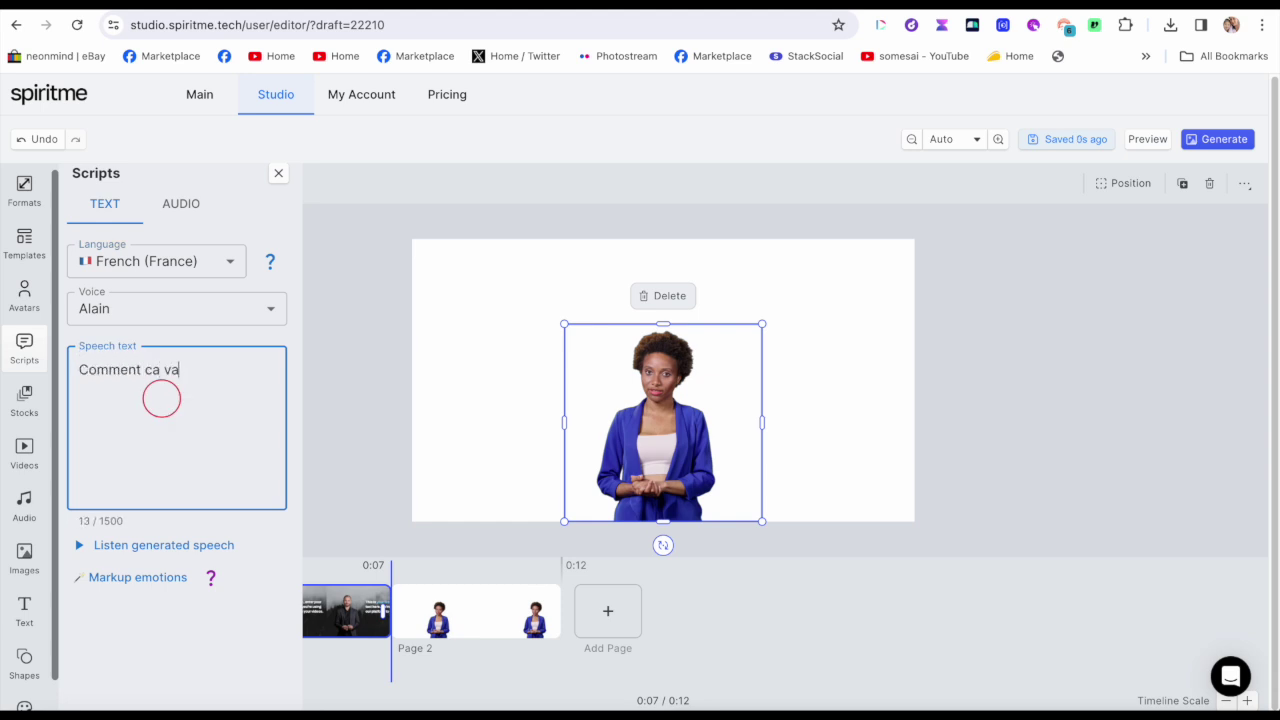
text(va B)
text(ind)
key(BackSpace)
key(BackSpace)
text(en. If )
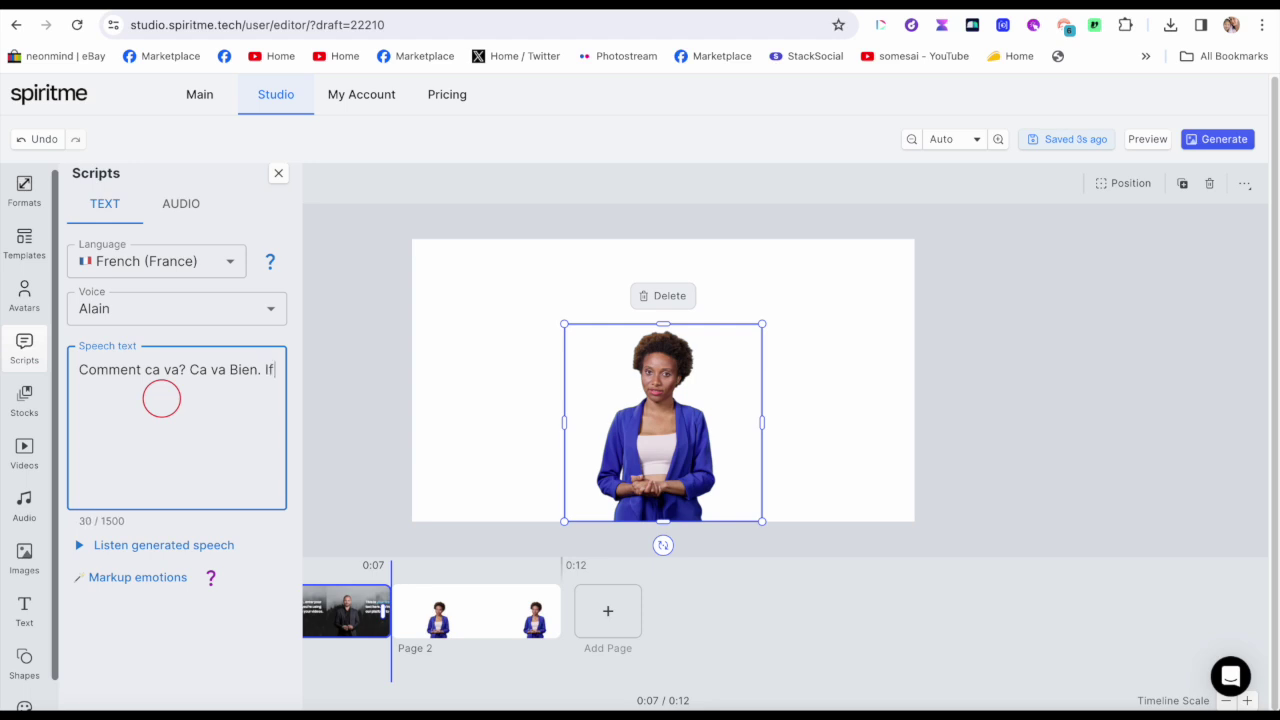
text(l fait chau aujourdhui.)
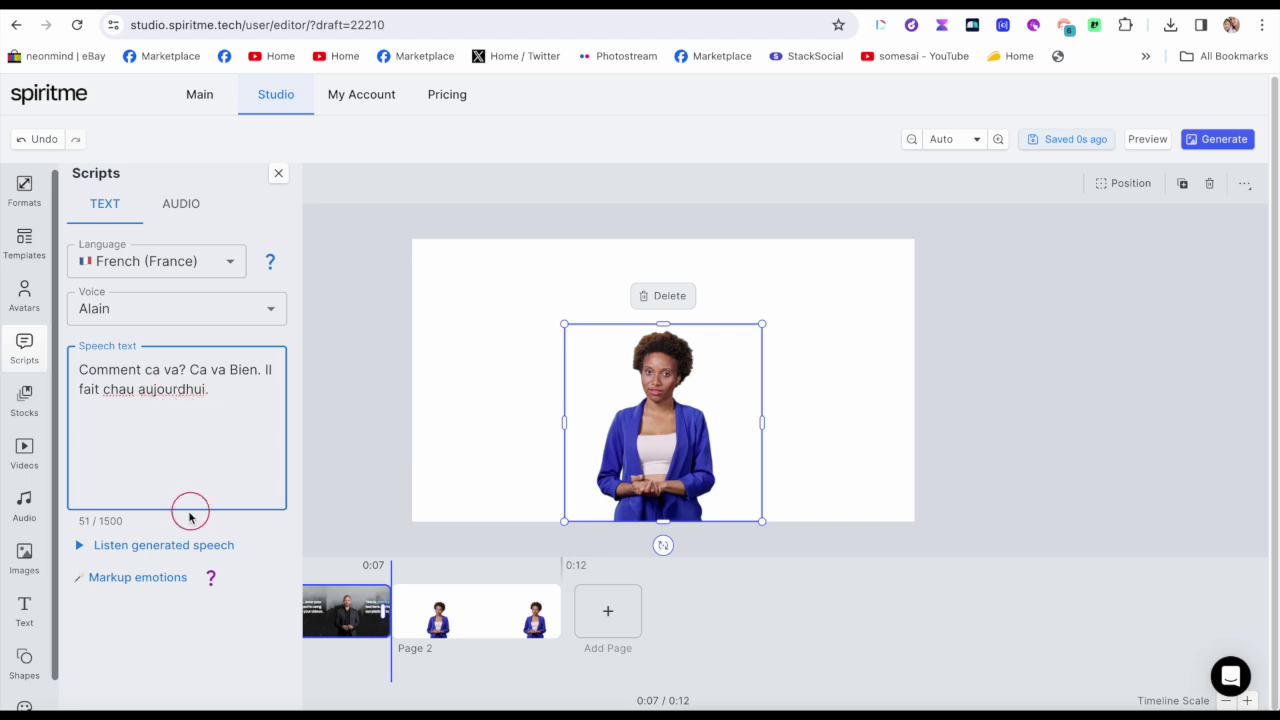
Step: Add emotion markup to the French speech text and listen to the generated speech
click(112, 578)
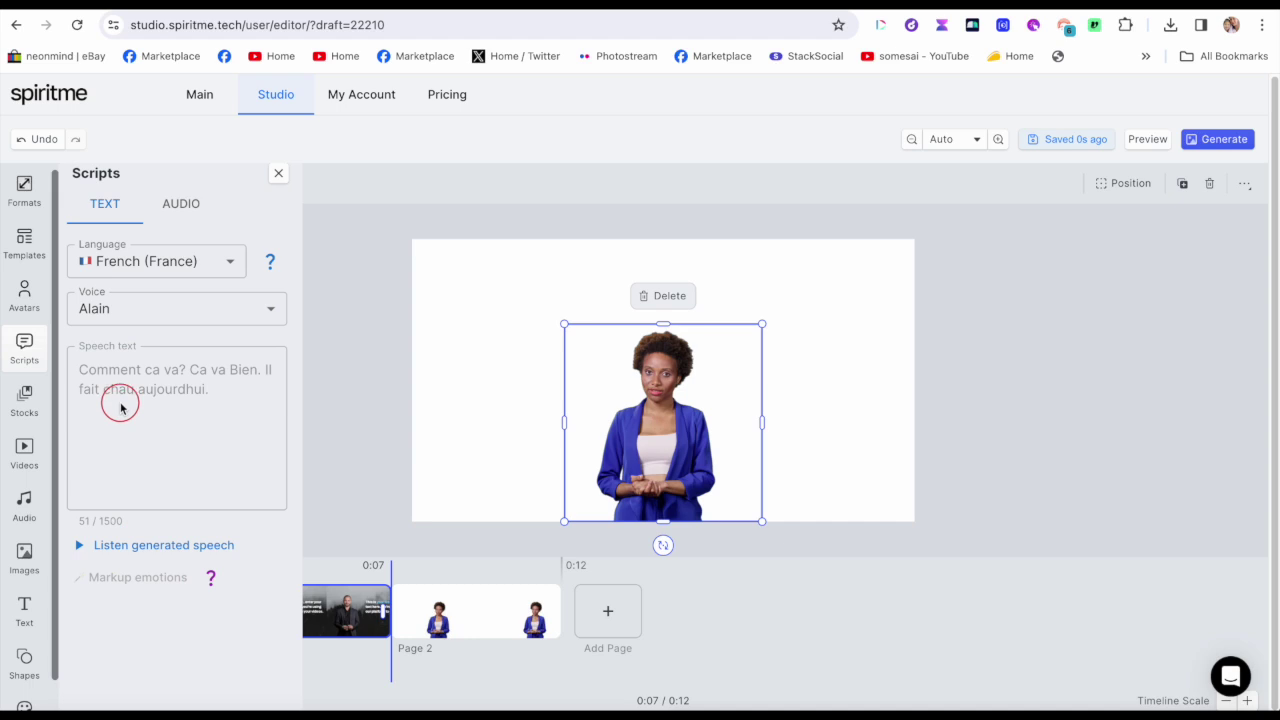
click(84, 547)
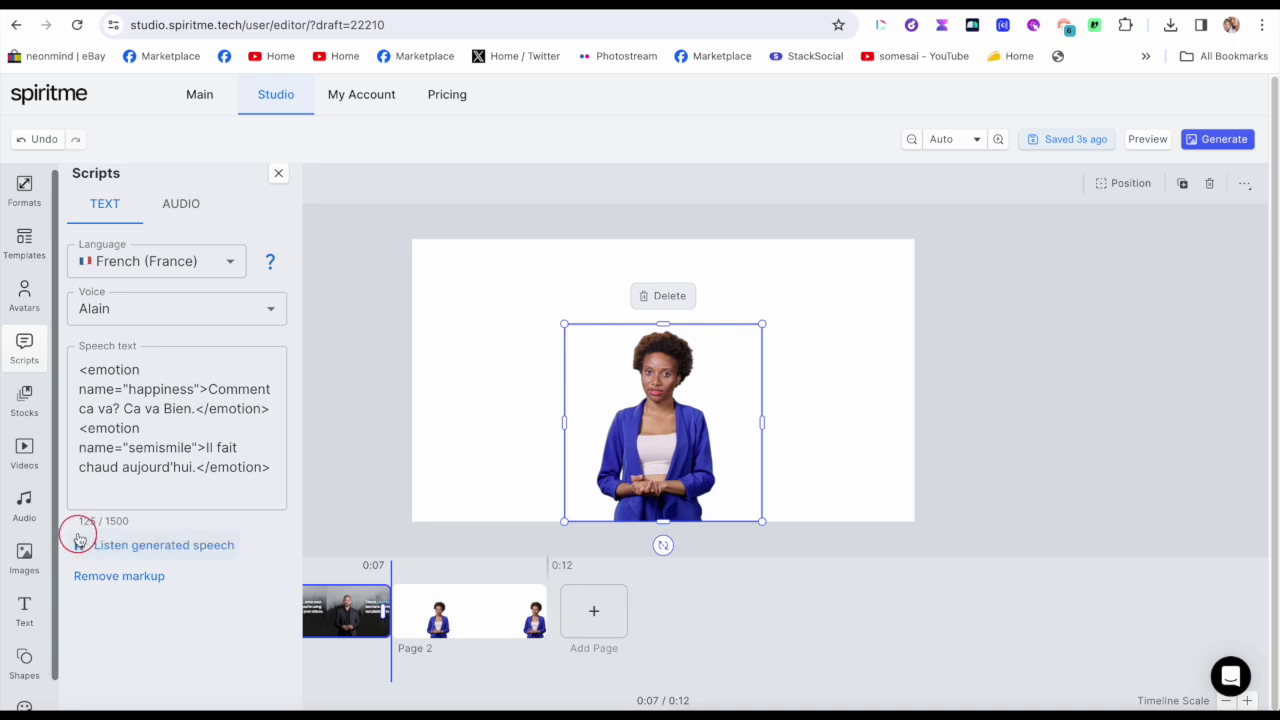
Step: Change the French voice to Denise and listen to the generated speech
click(152, 310)
click(131, 346)
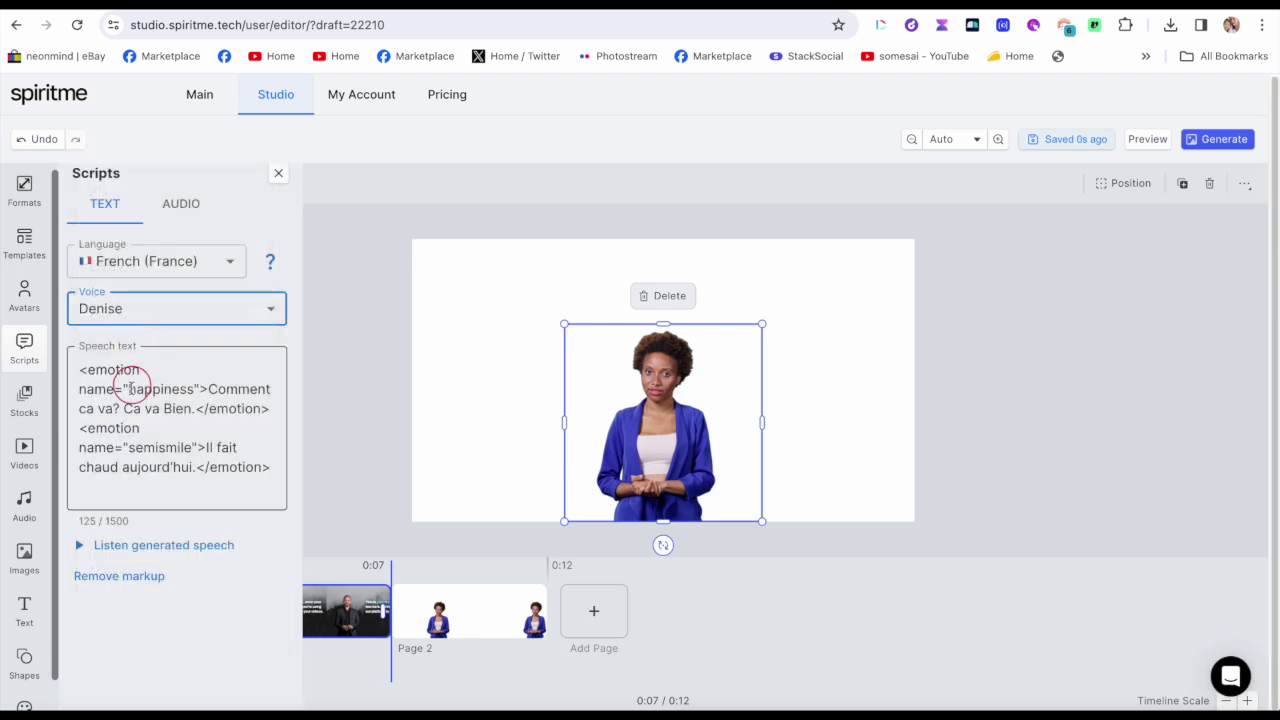
click(79, 546)
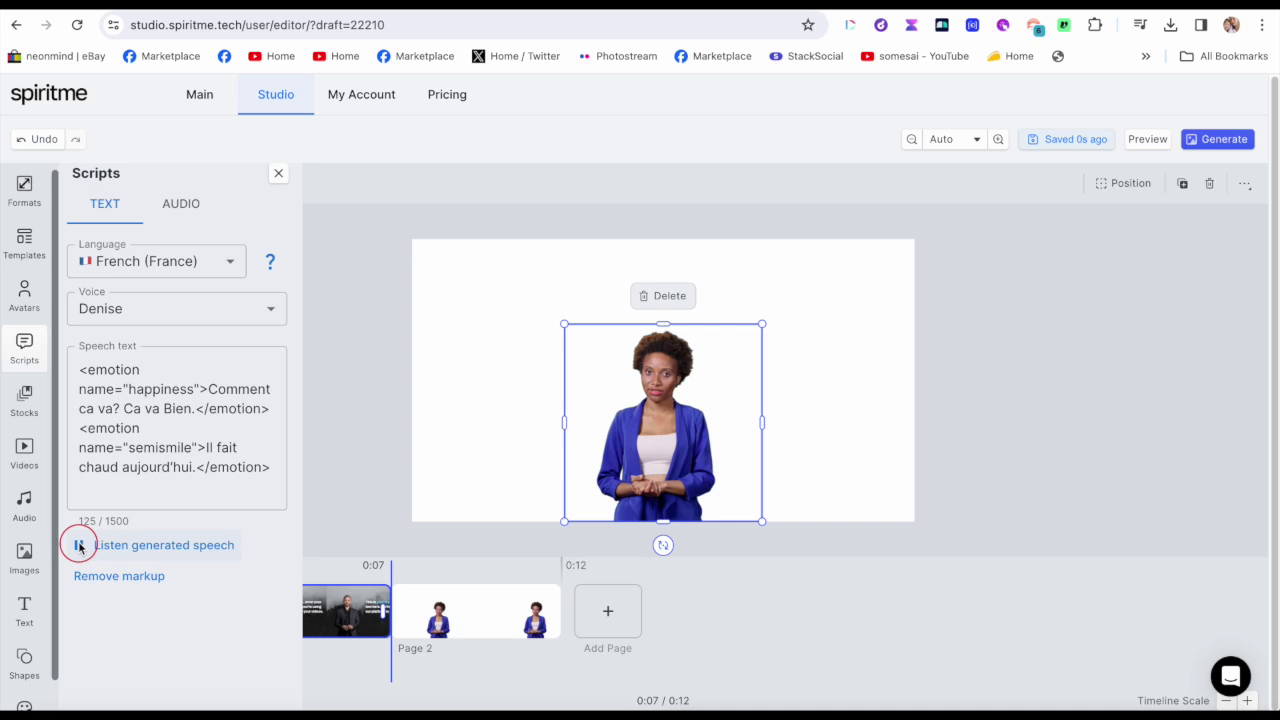
Step: Change the French voice to Lea and listen to the generated speech
click(165, 308)
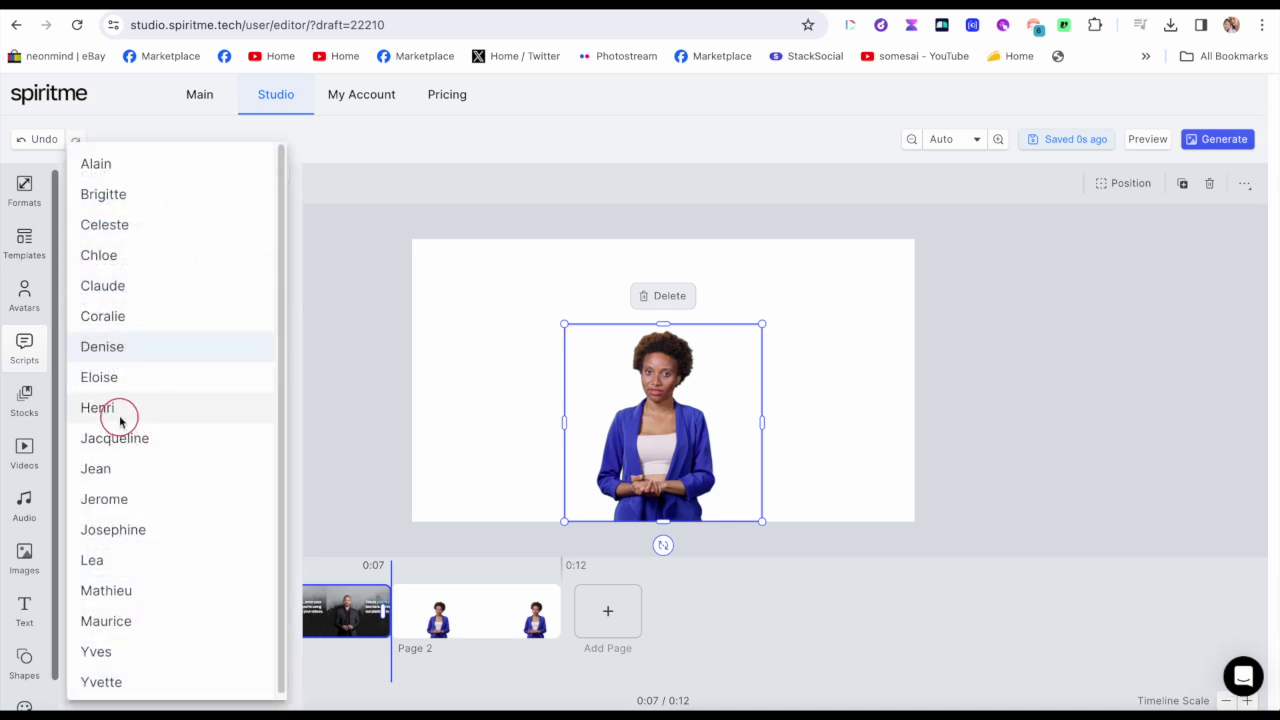
click(100, 558)
click(80, 545)
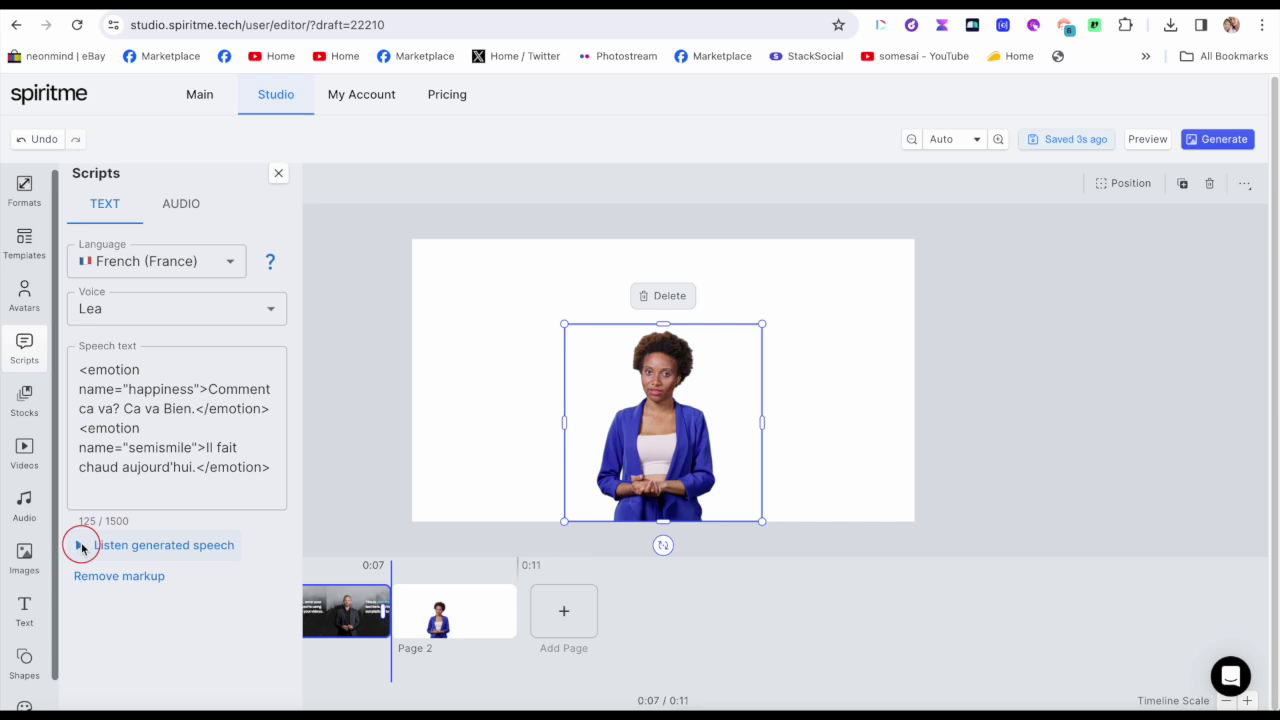
Step: Remove all emotion tags from the French speech text by hand and listen to the generated speech
click(199, 388)
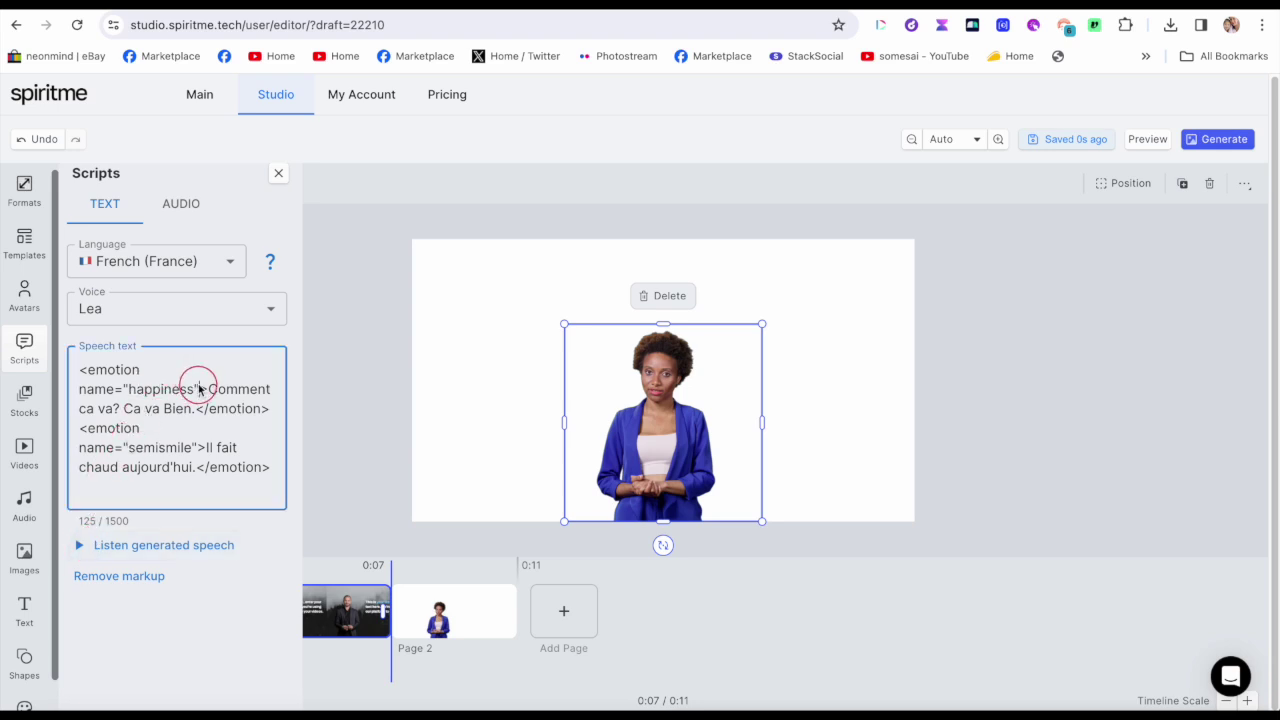
drag(208, 389, 79, 369)
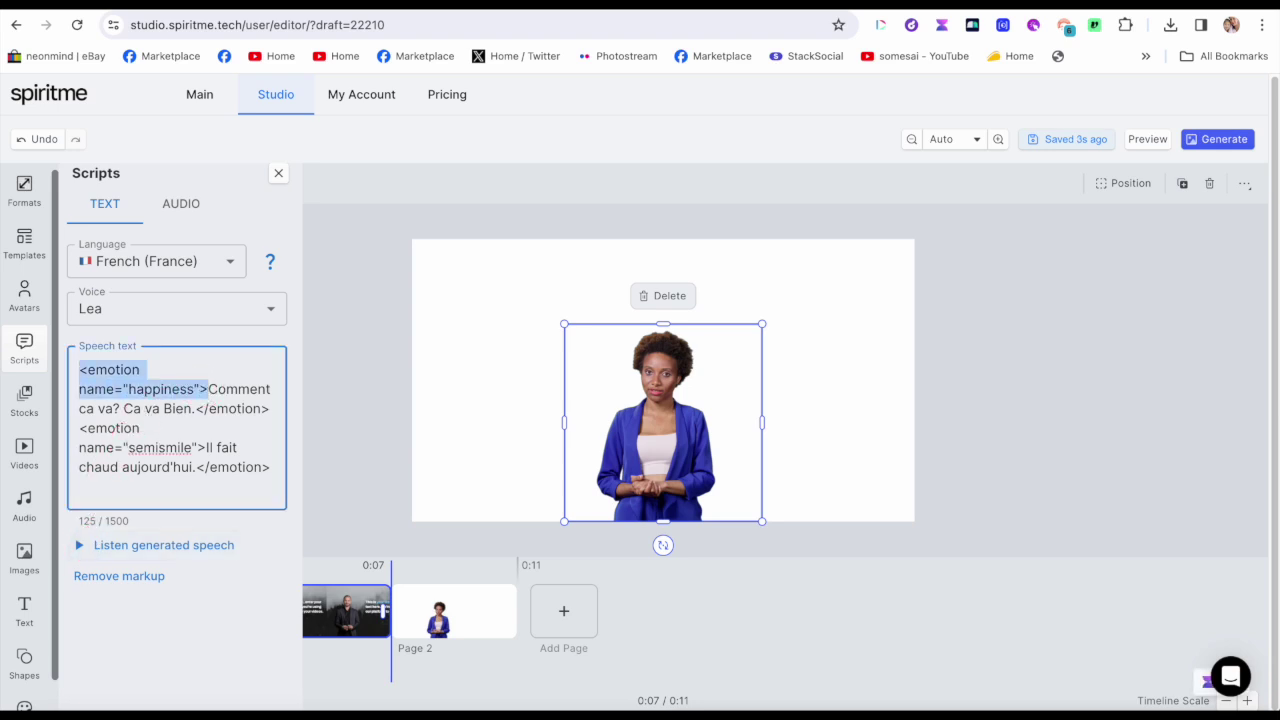
key(BackSpace)
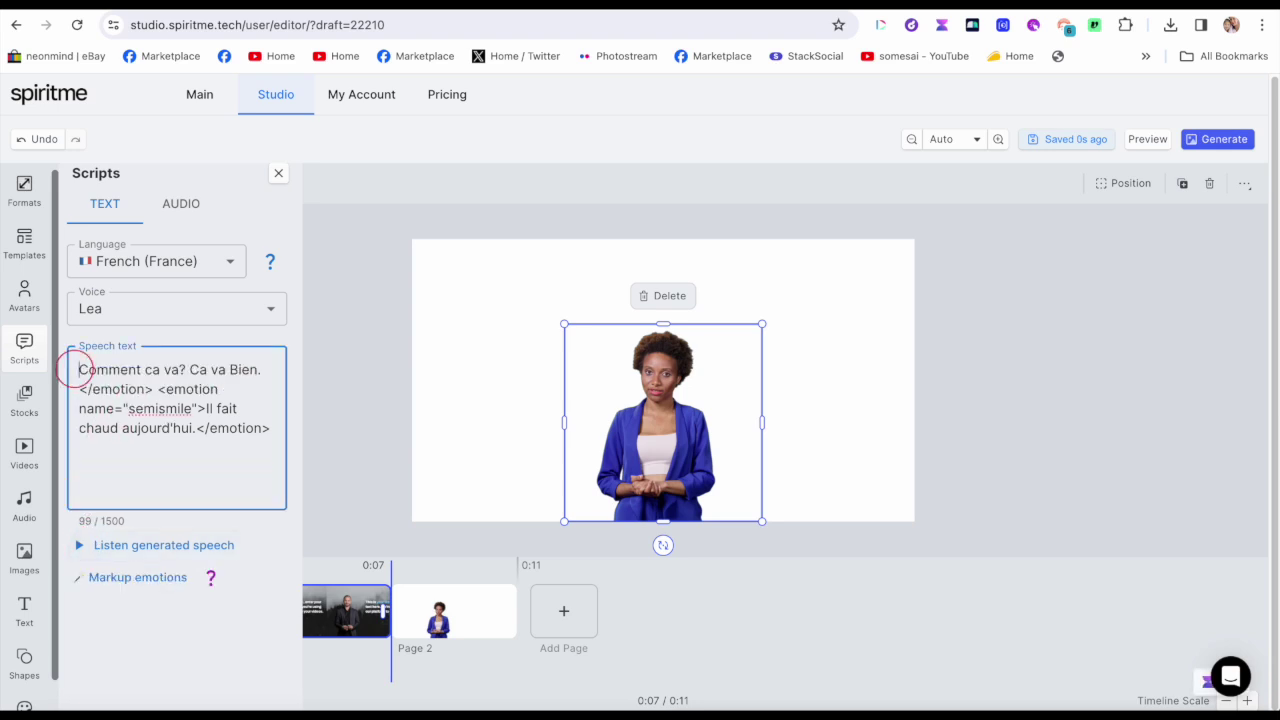
click(206, 408)
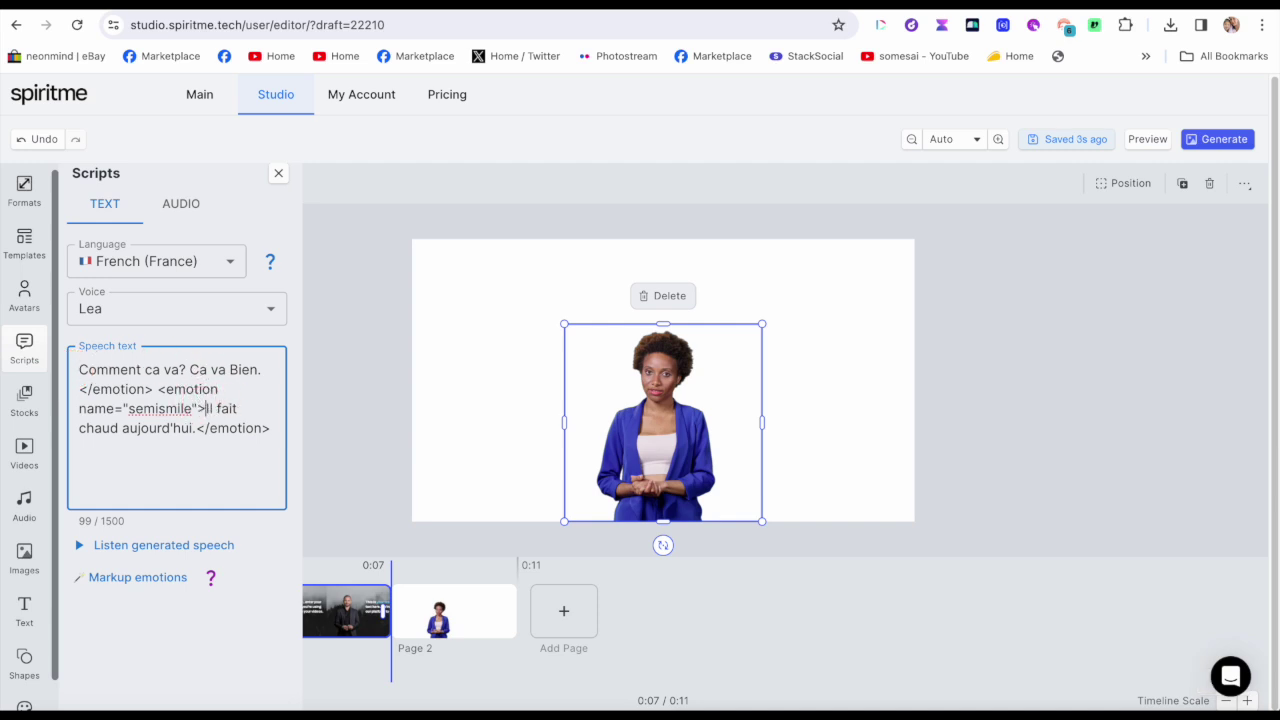
drag(206, 408, 80, 389)
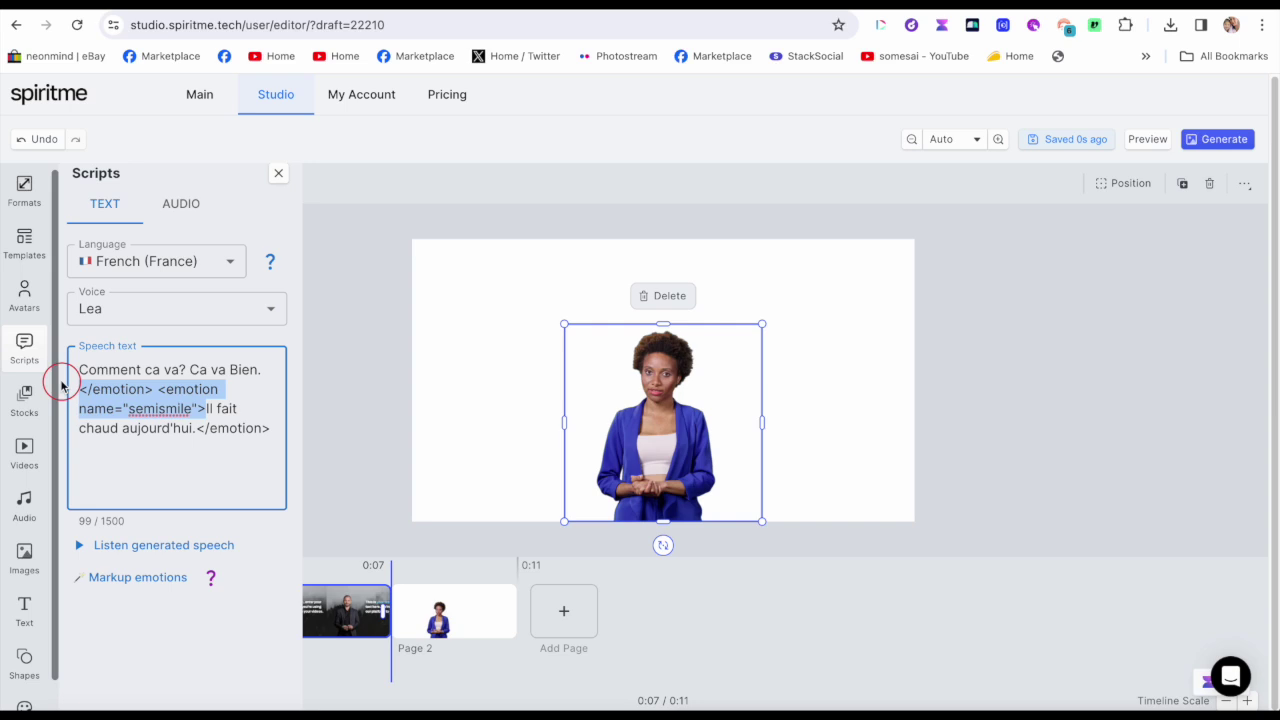
key(BackSpace)
drag(155, 416, 76, 407)
key(BackSpace)
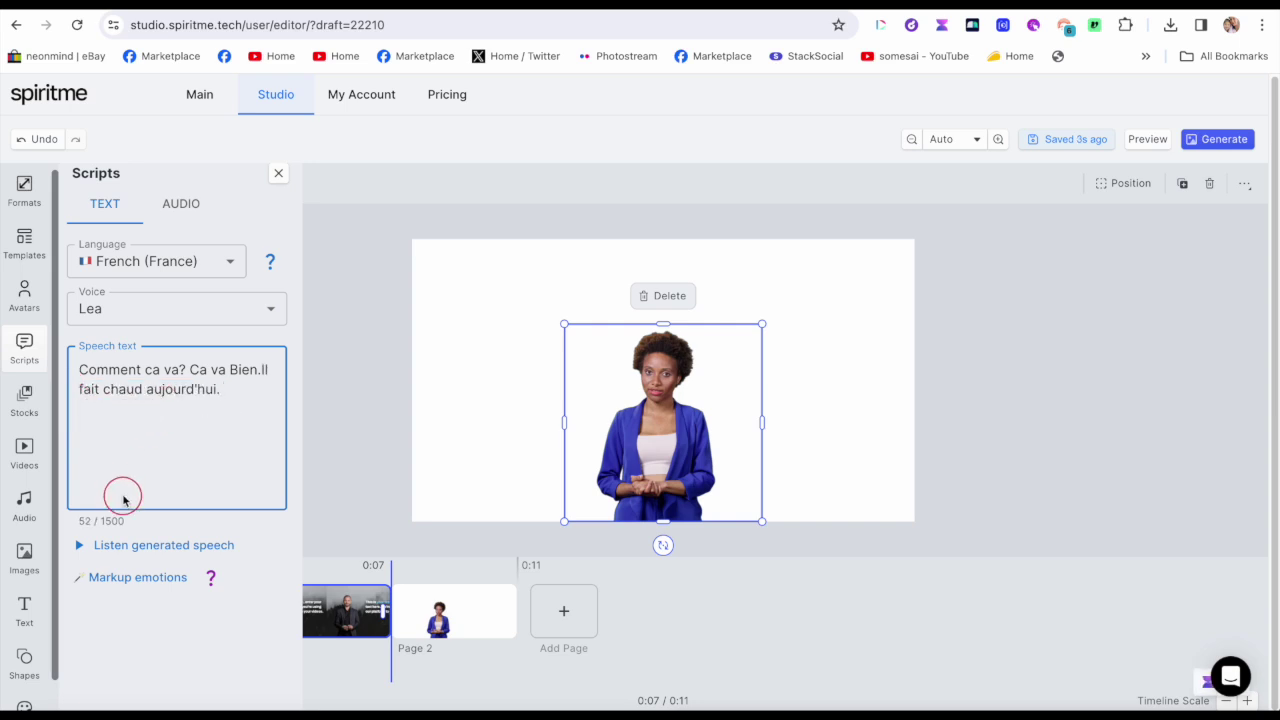
click(82, 548)
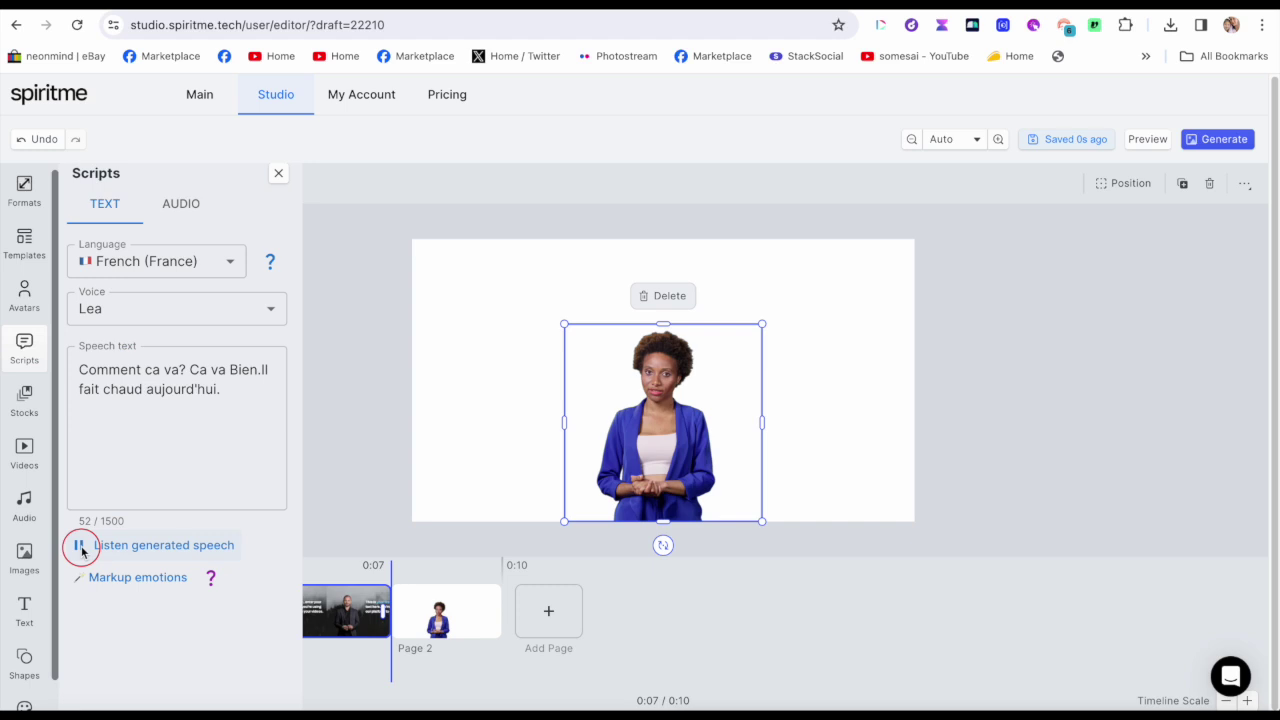
Step: View the script option for uploading your own audio
click(185, 200)
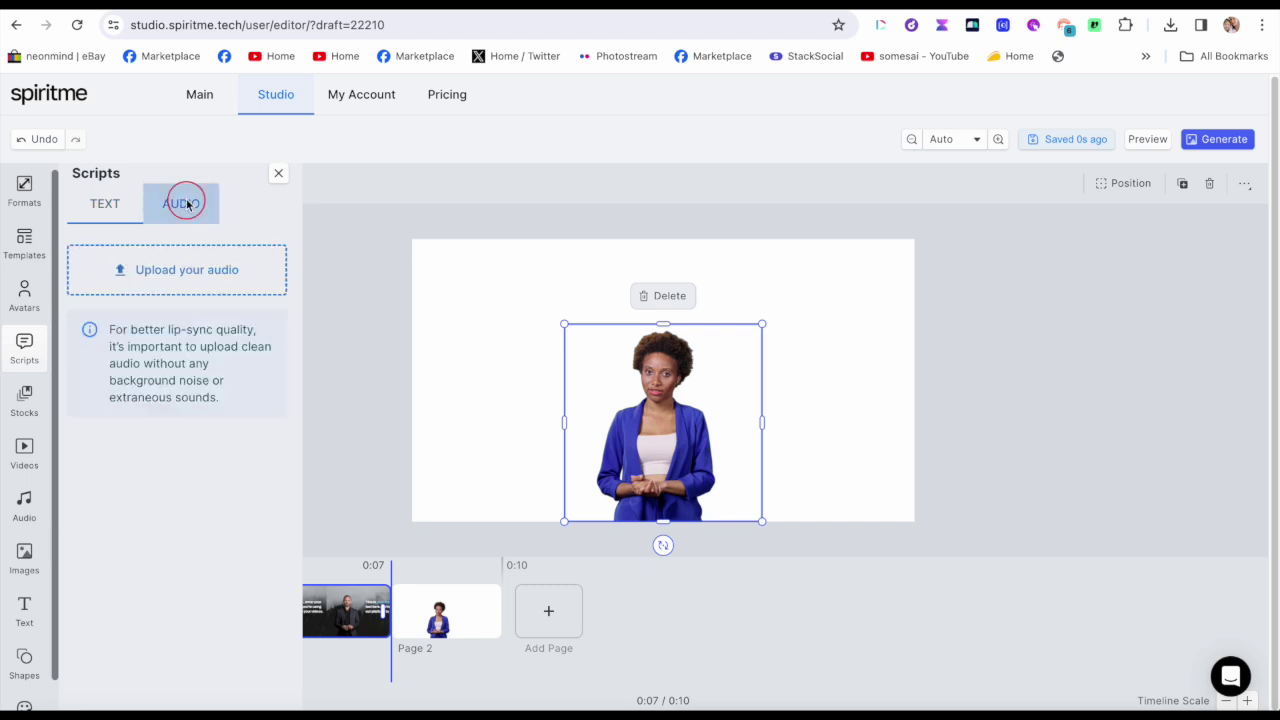
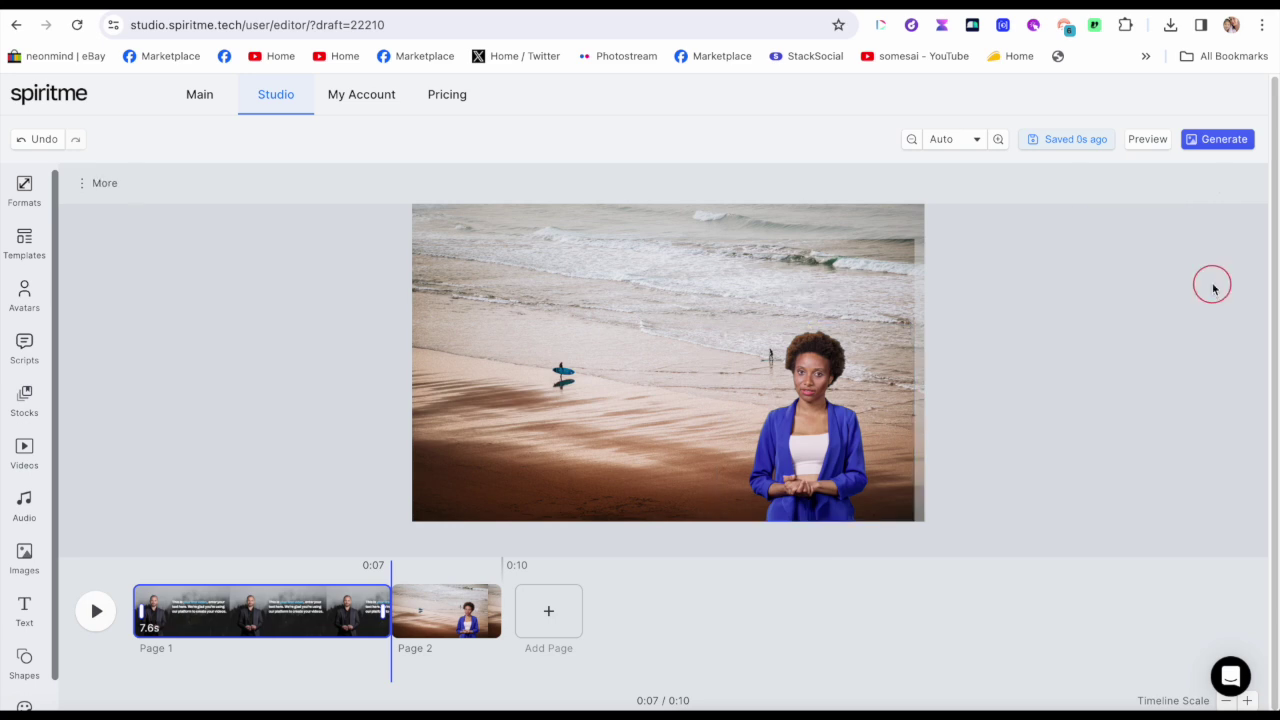
Step: Inspect the beach page at 200% zoom and fit the page back into the view
click(976, 140)
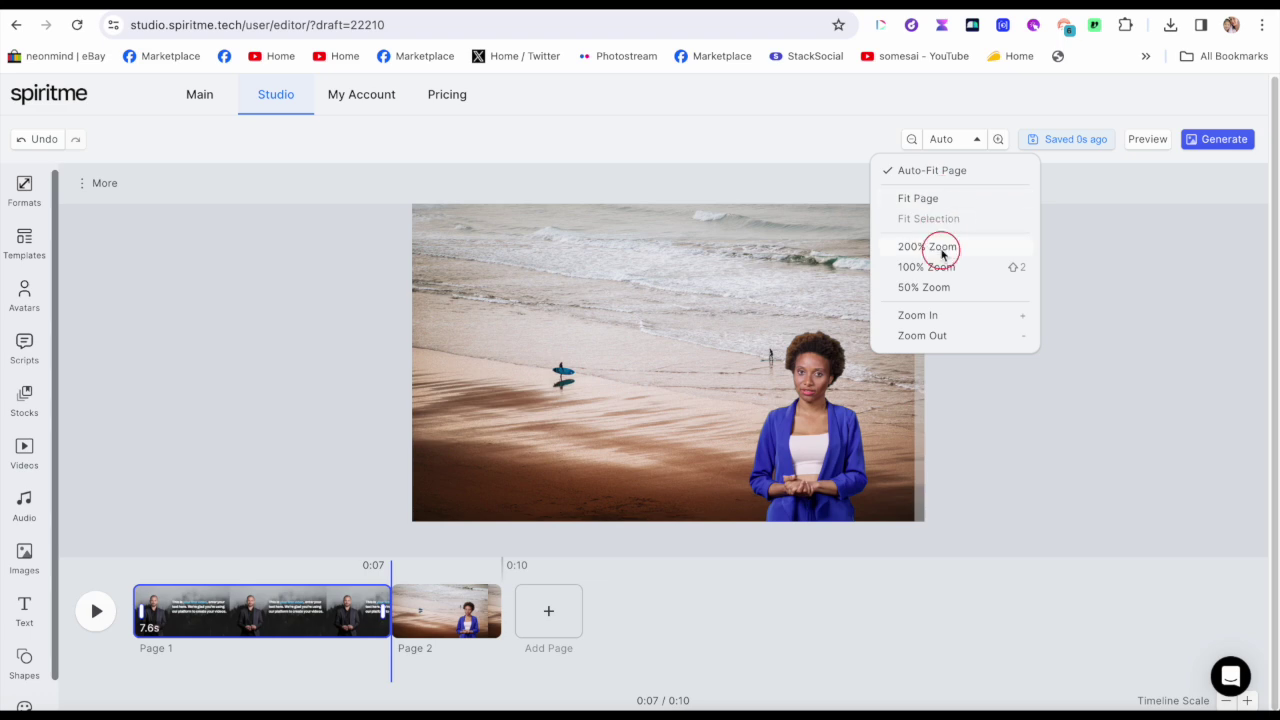
click(941, 247)
click(972, 139)
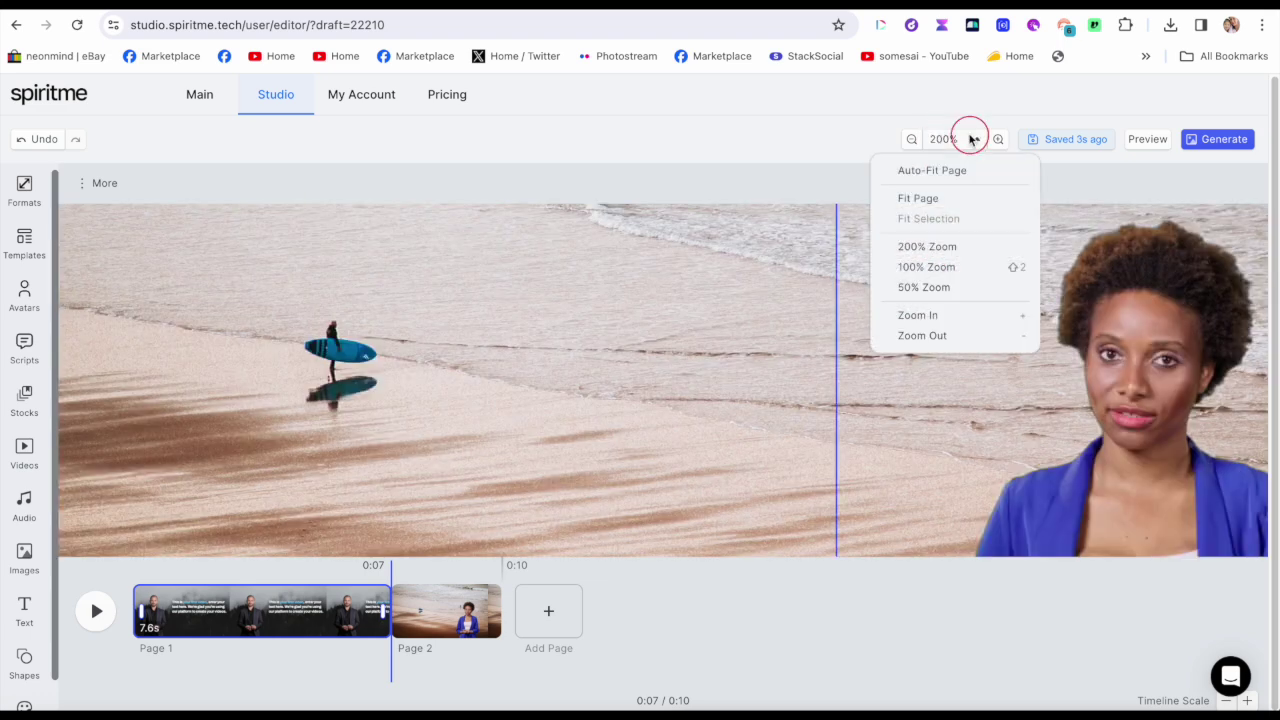
click(930, 198)
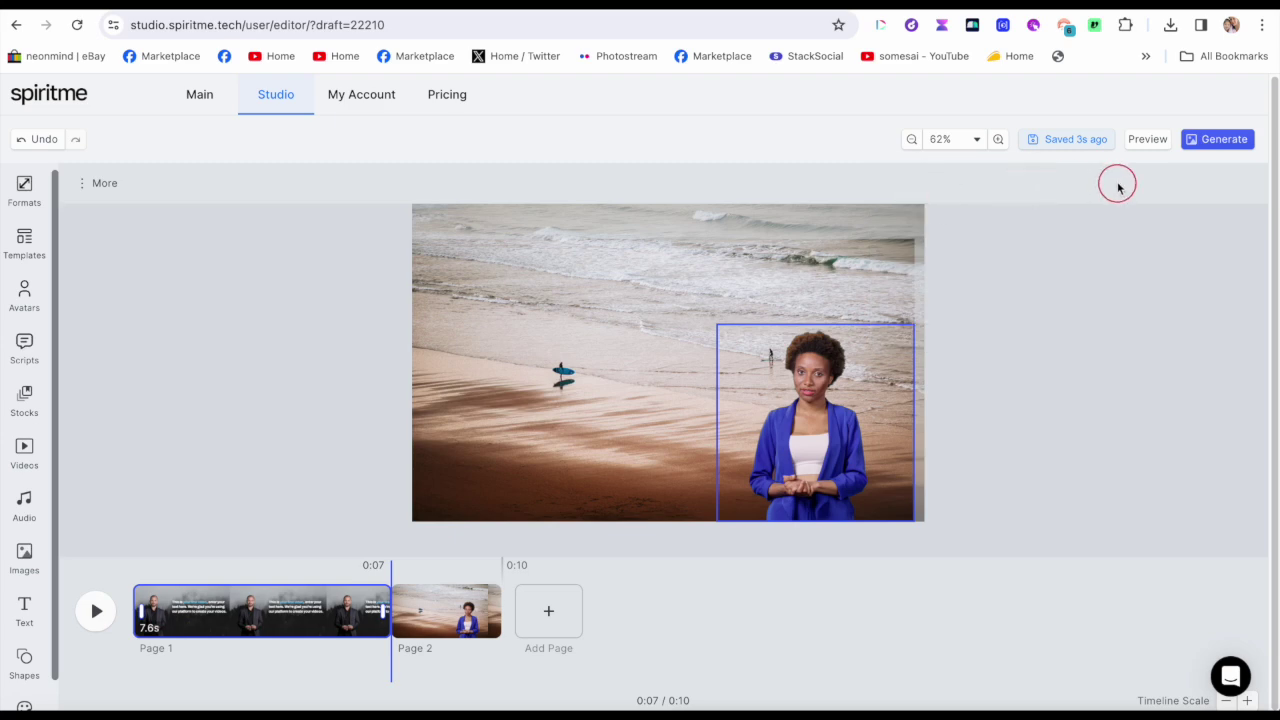
click(1148, 140)
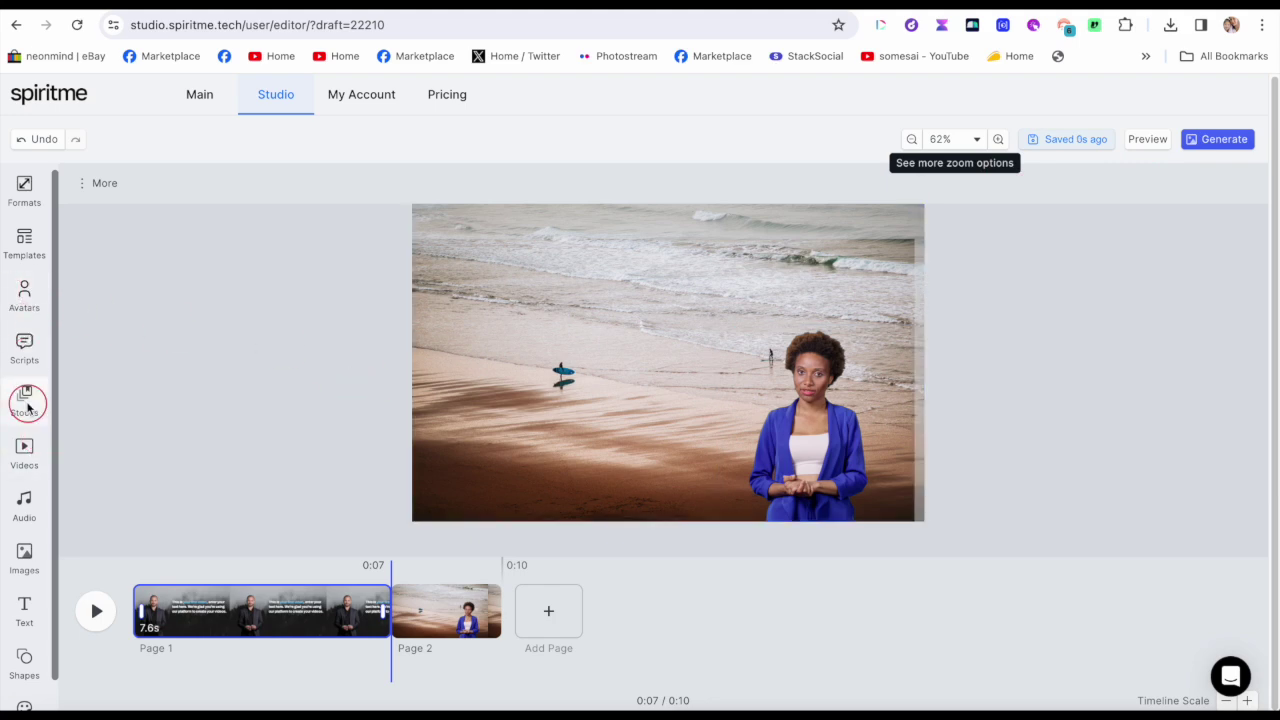
Step: Add a music track from the audio library to the timeline and play the video
click(25, 500)
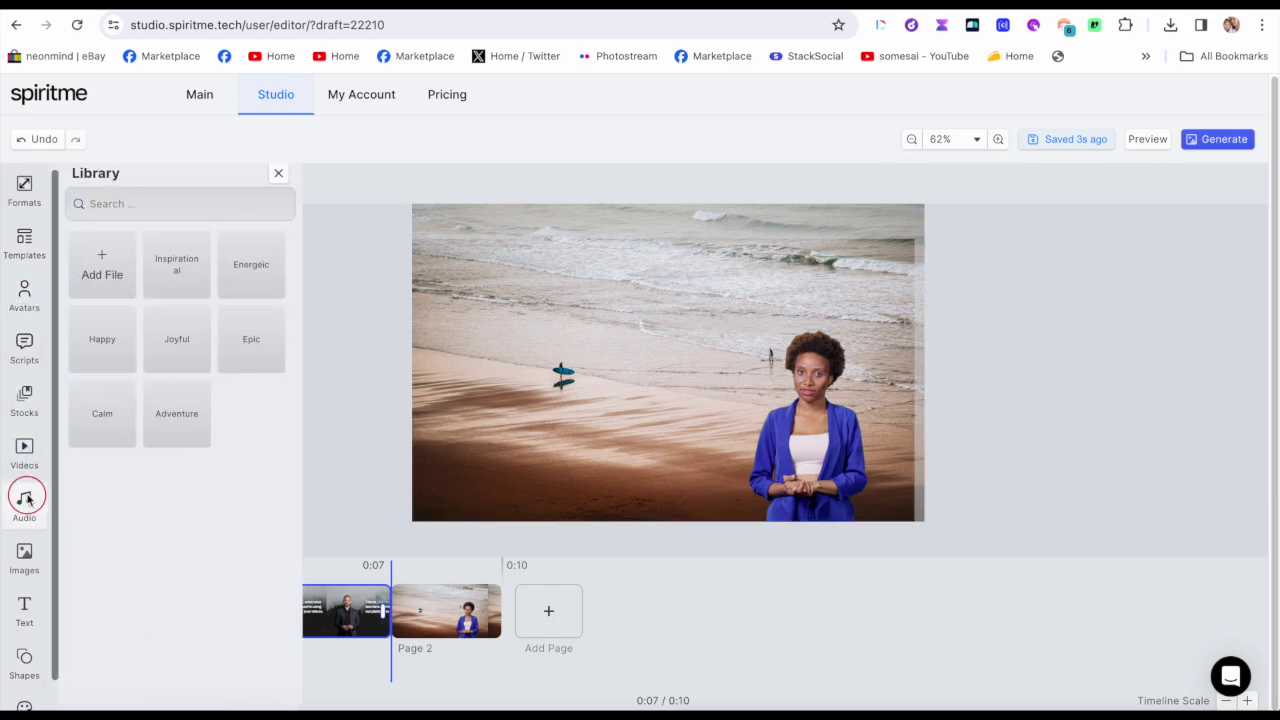
click(140, 390)
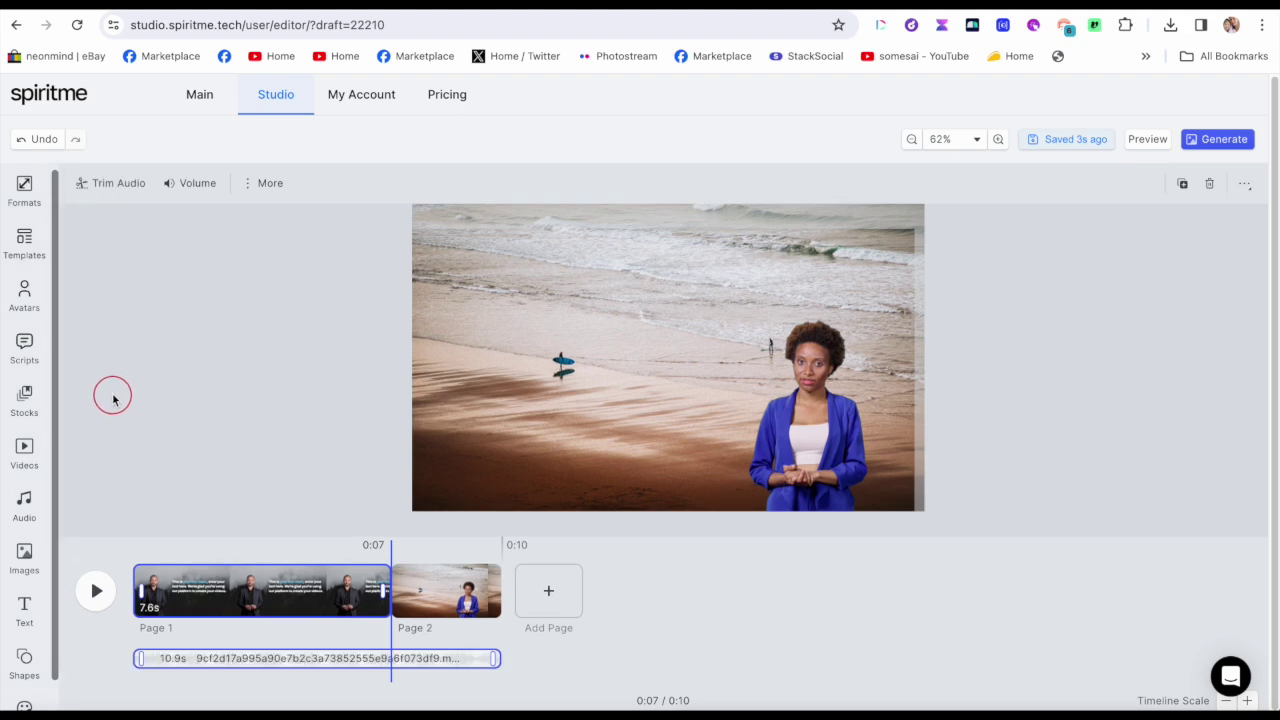
click(104, 586)
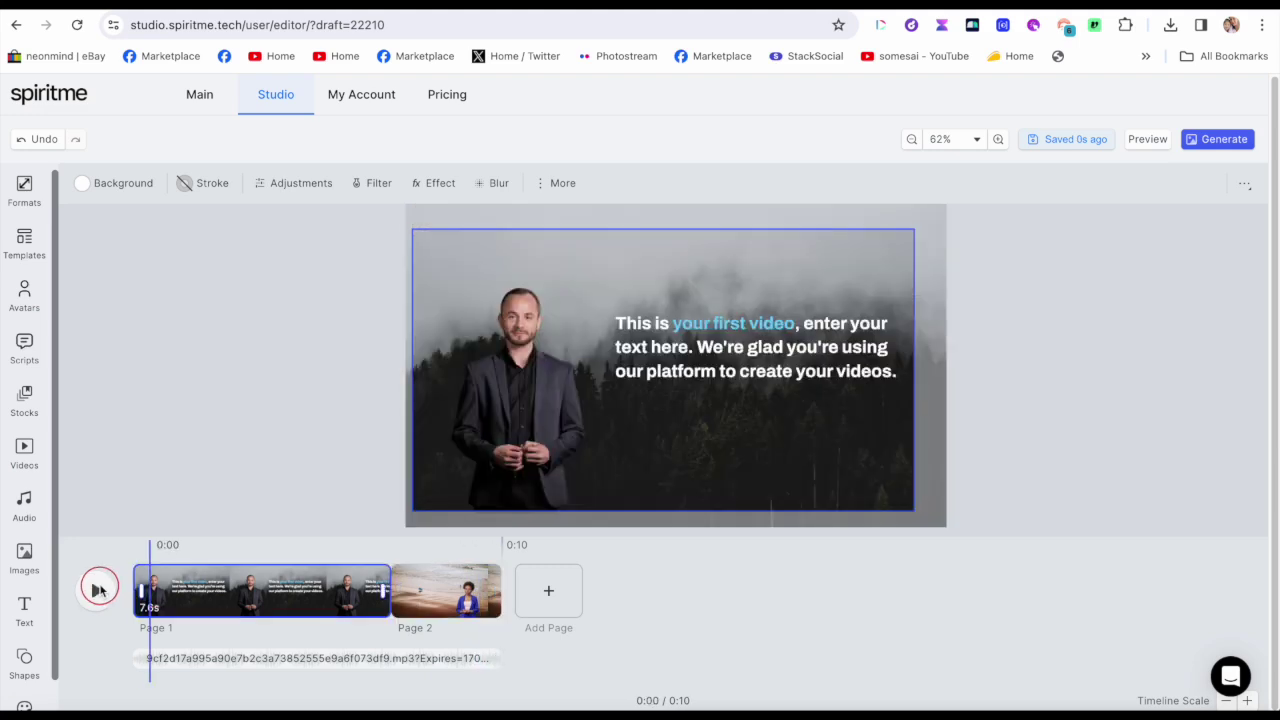
Step: Delete the music track from the timeline
mouse_move(351, 663)
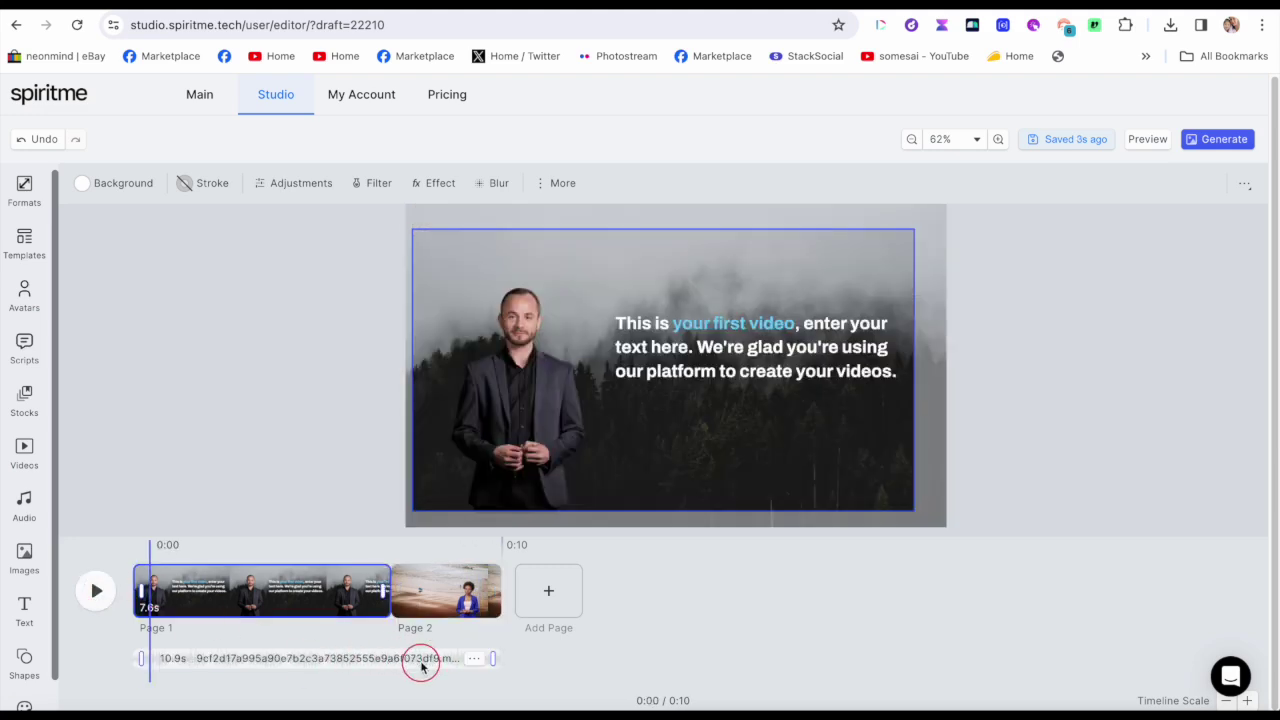
click(476, 659)
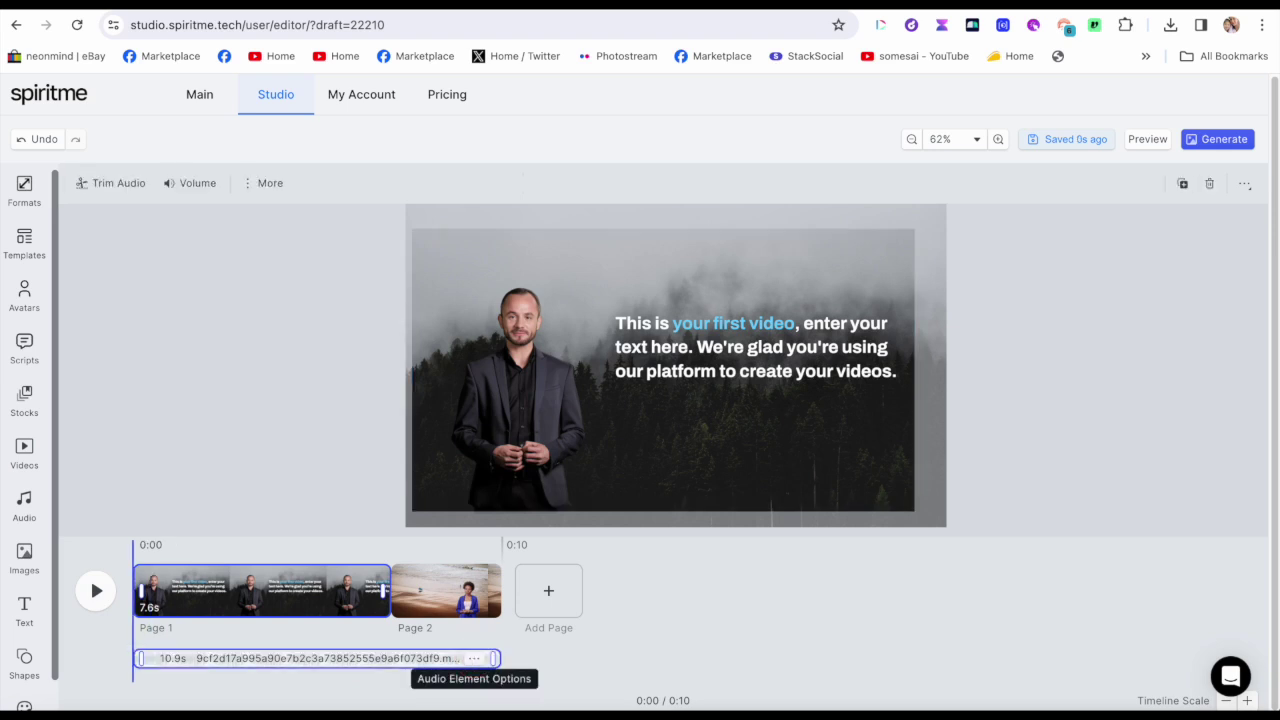
click(474, 658)
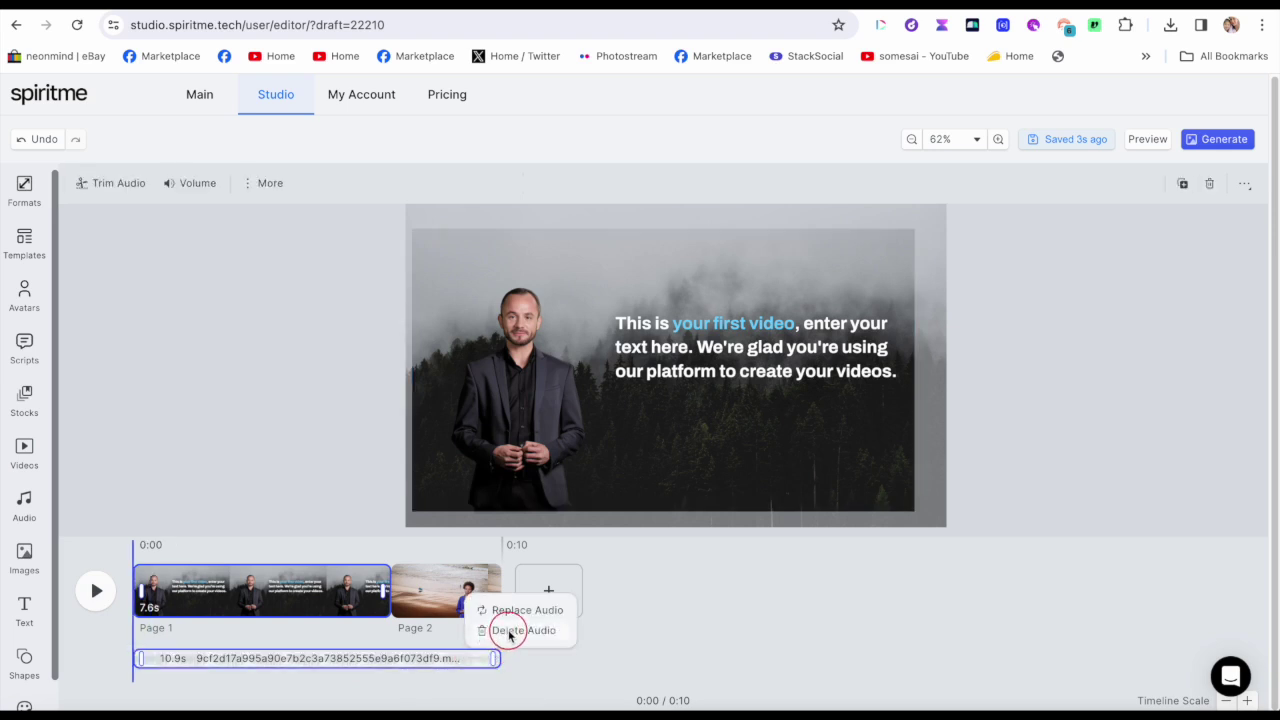
click(508, 631)
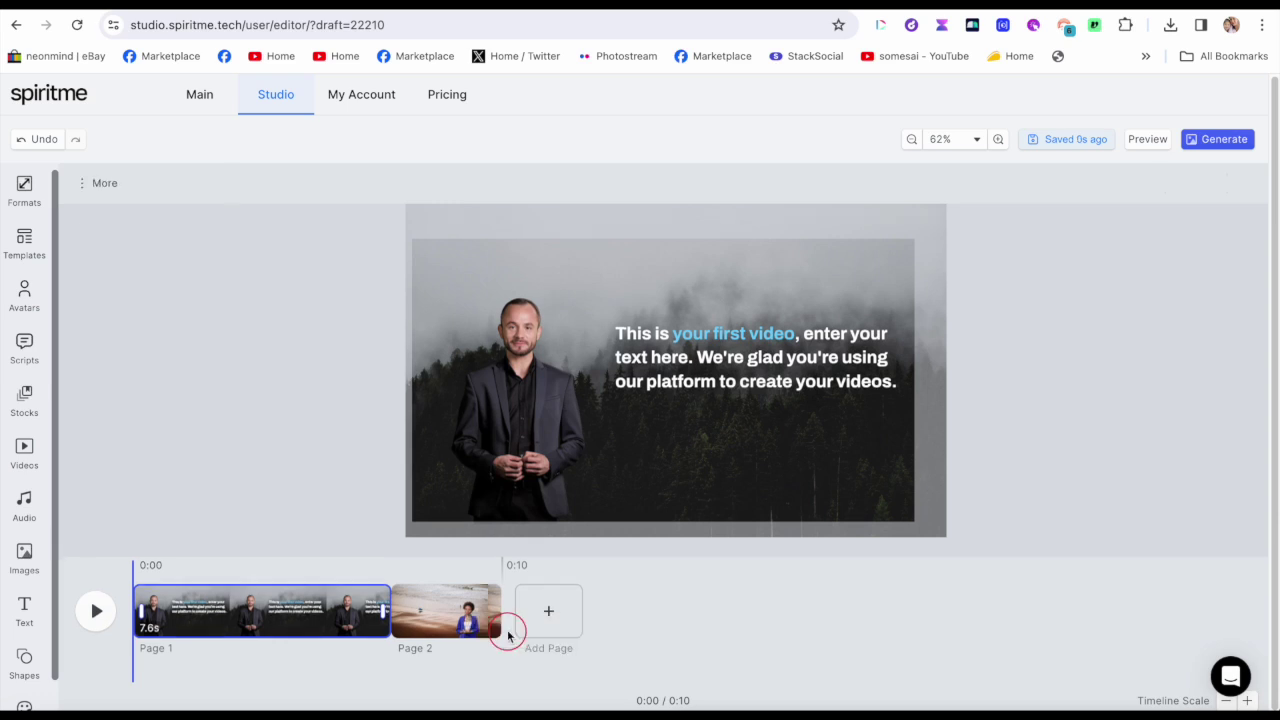
Step: Recolour the highlighted words "your first video" in the page 1 text with the red default fill colour
click(648, 378)
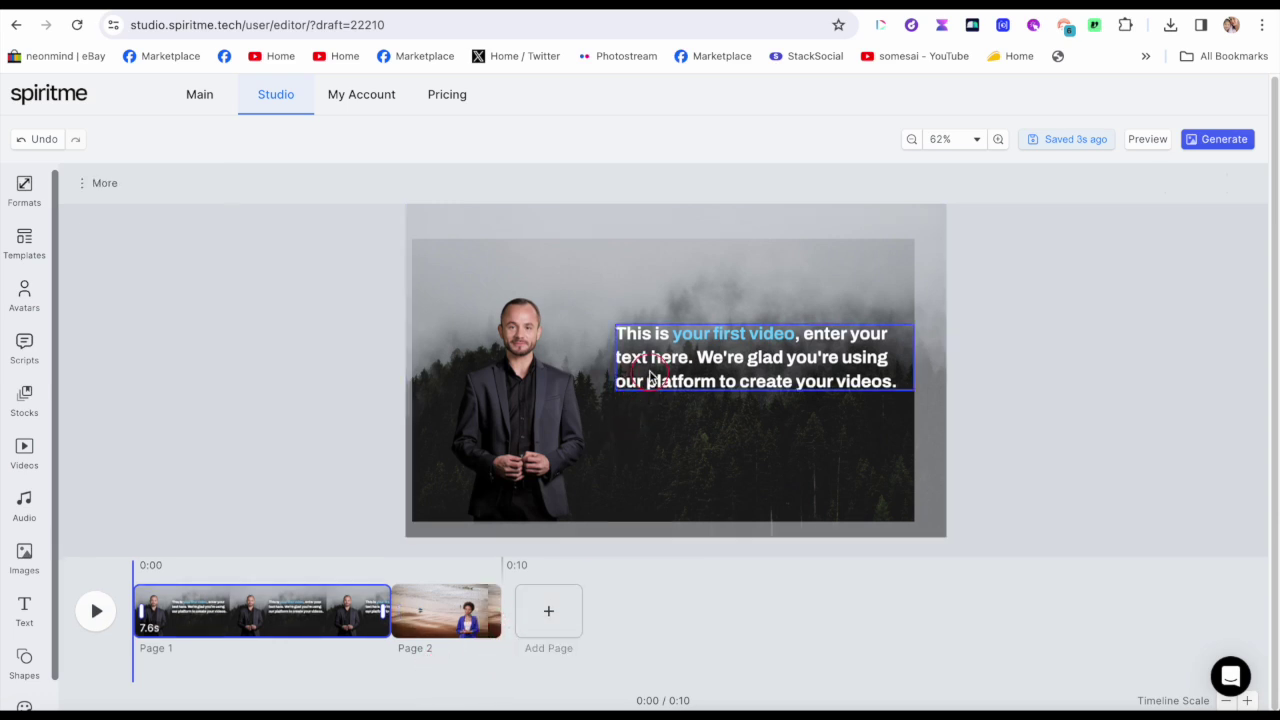
click(700, 347)
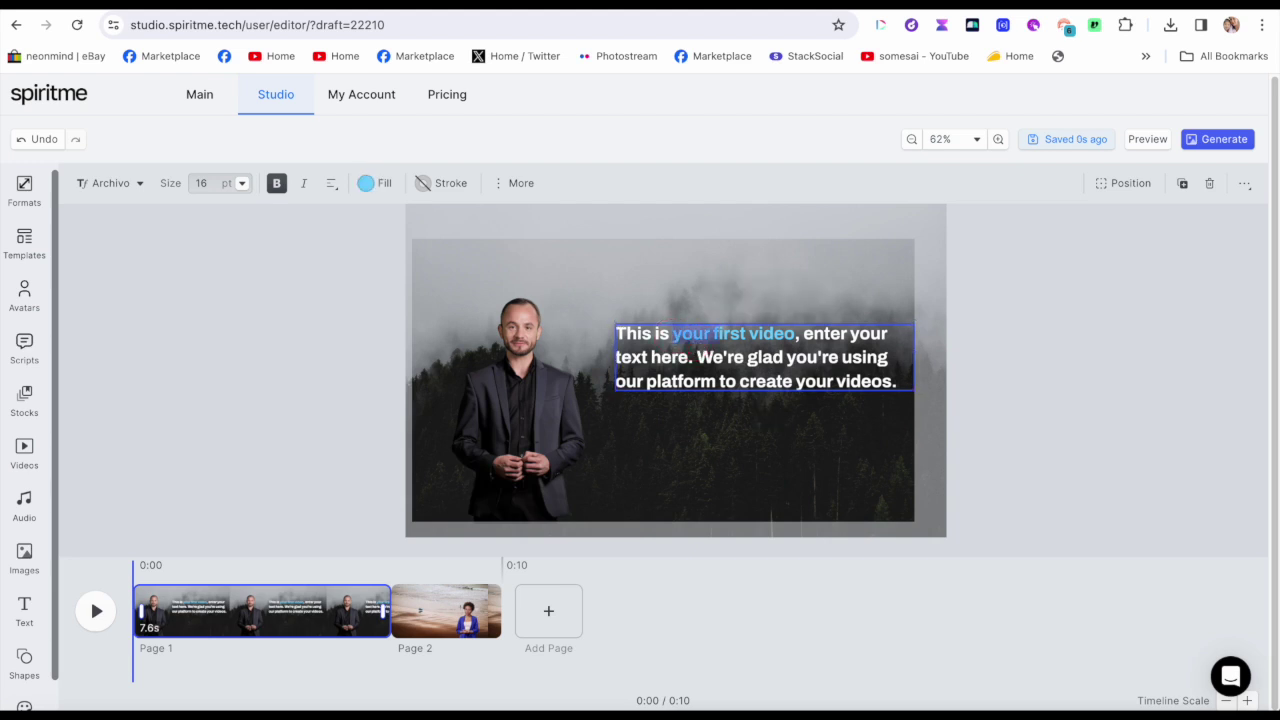
click(365, 183)
click(1158, 347)
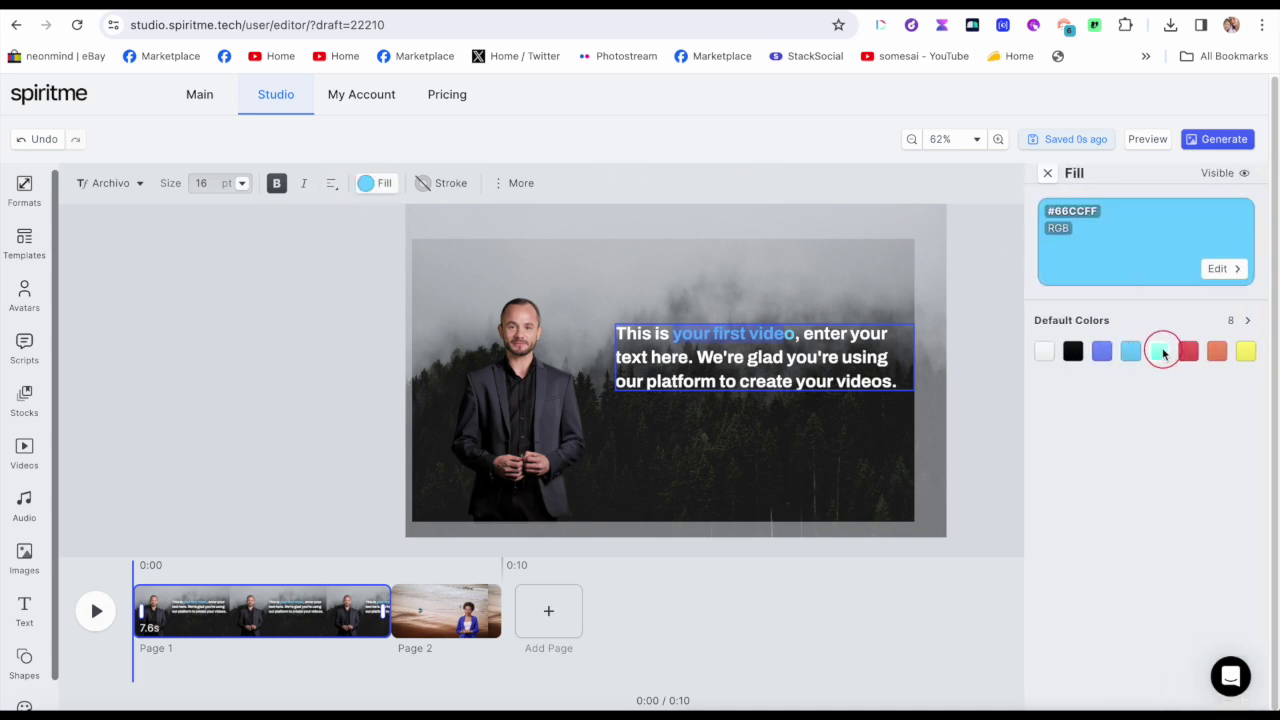
click(1158, 349)
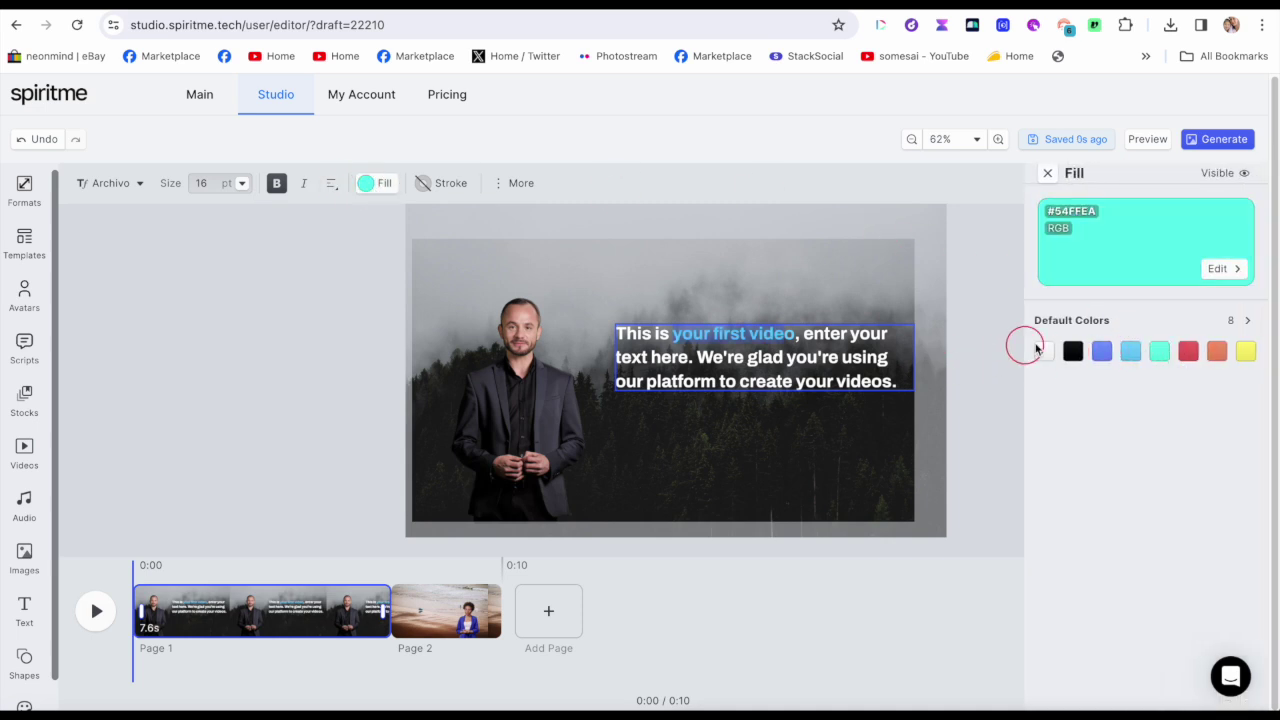
click(1187, 350)
click(822, 413)
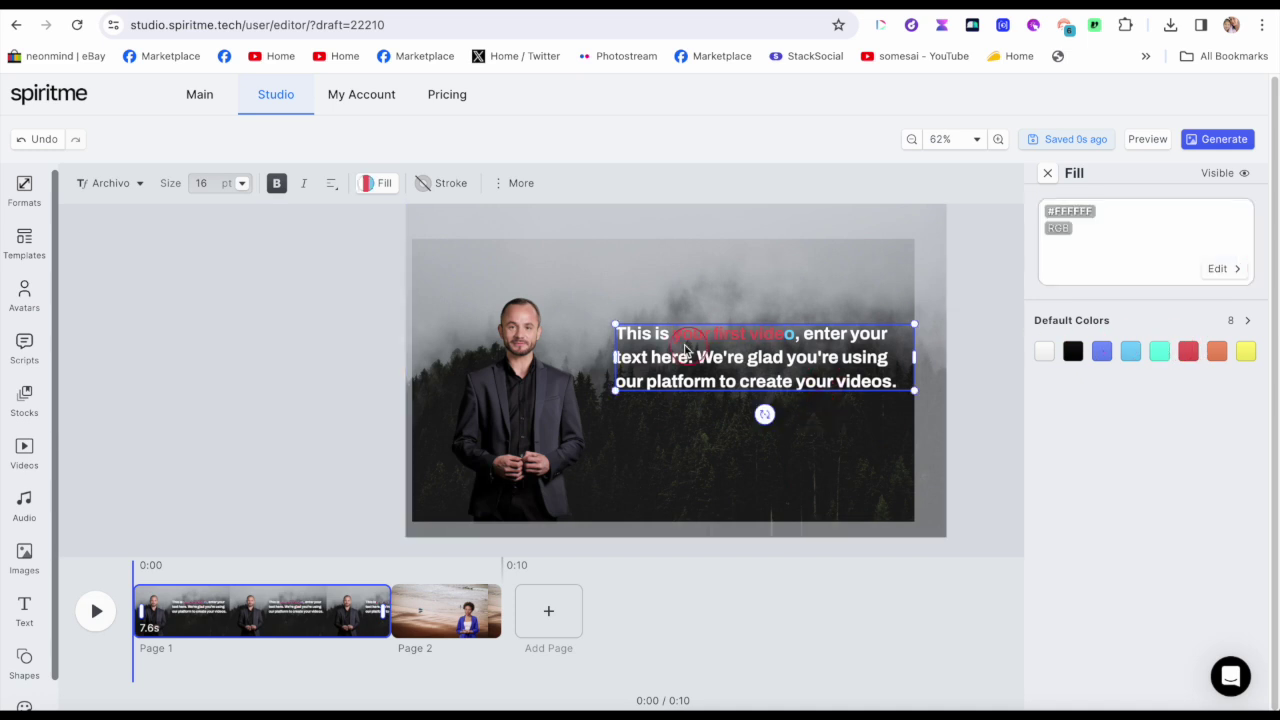
Step: Examine the font choices and extended settings for the text, and the avatar's layer settings including opacity
click(135, 186)
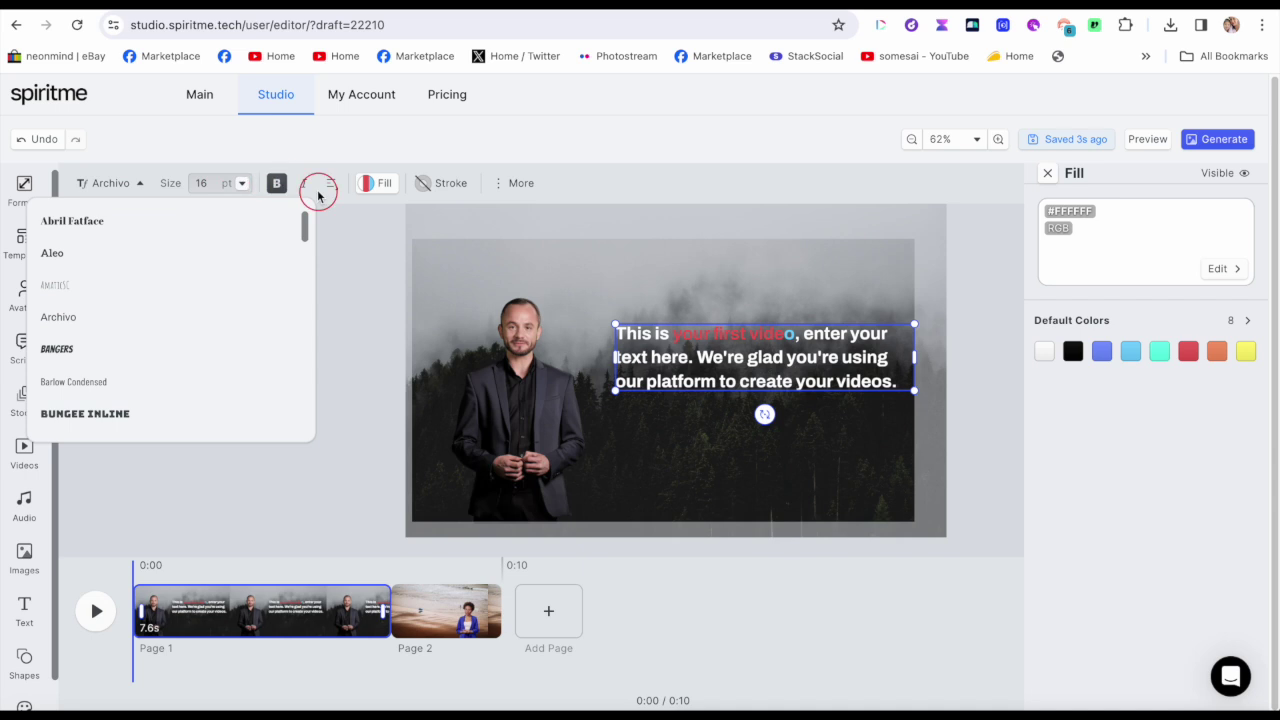
click(515, 182)
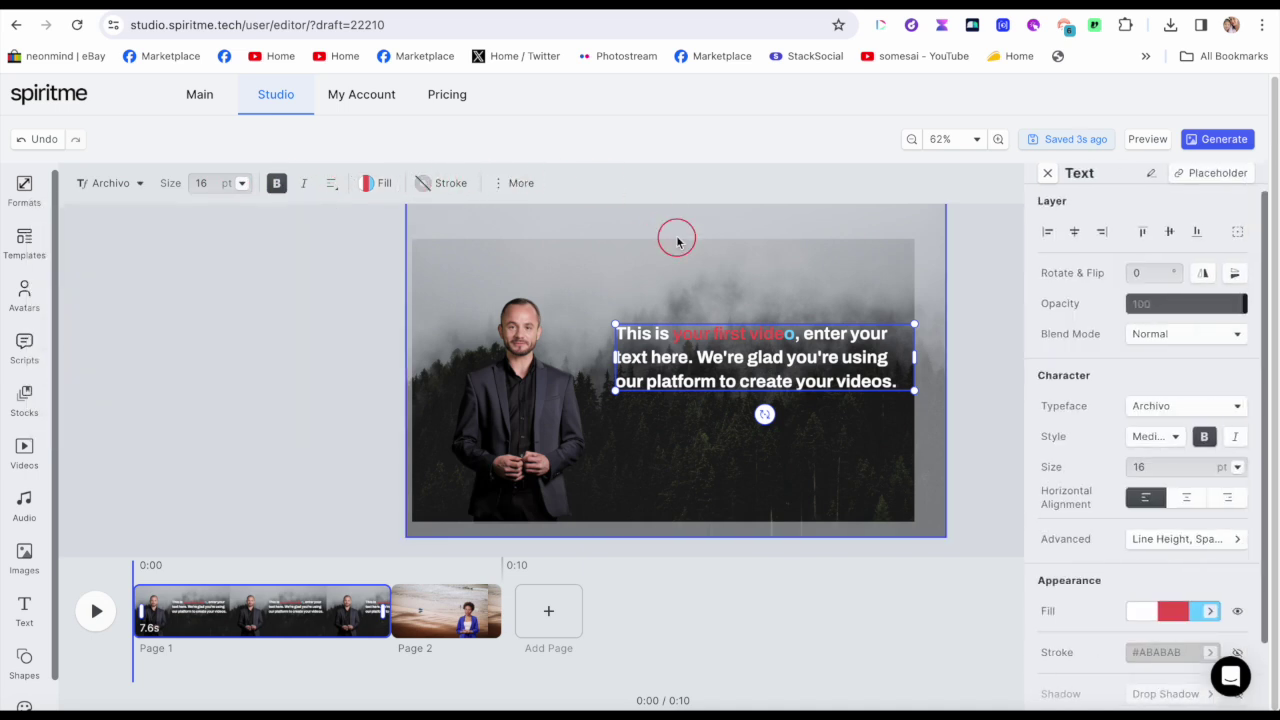
click(520, 390)
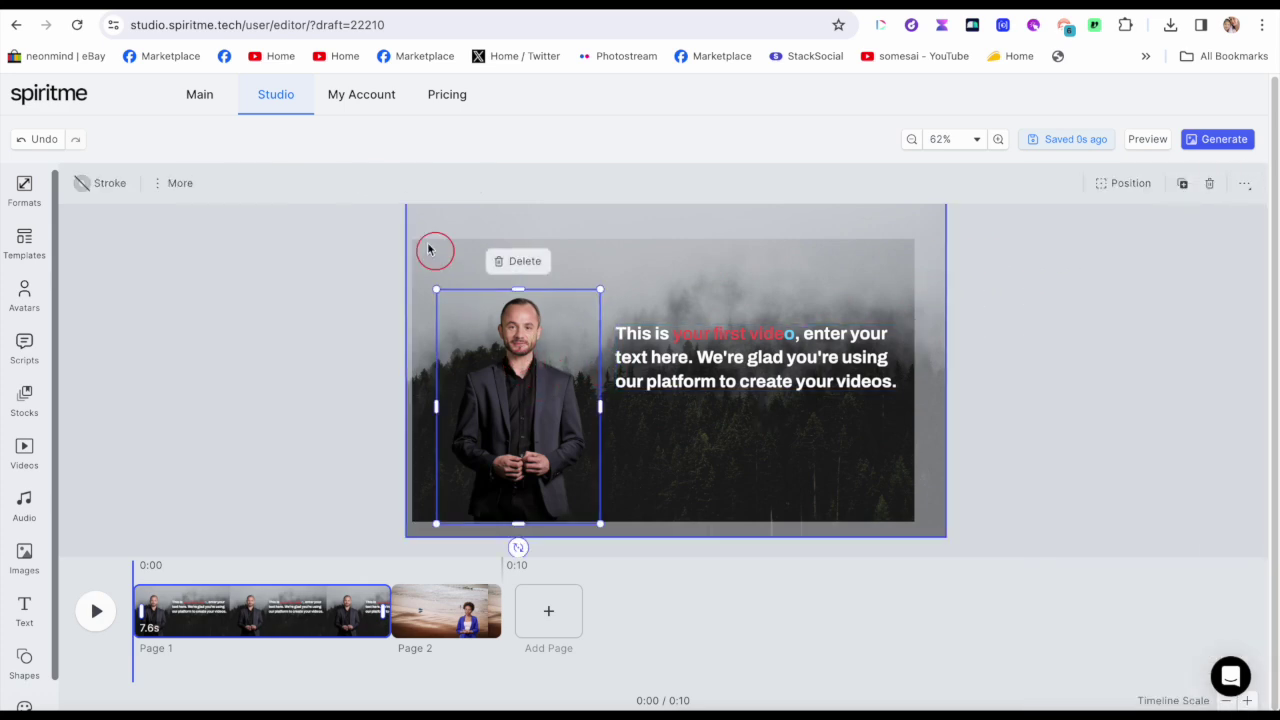
click(180, 184)
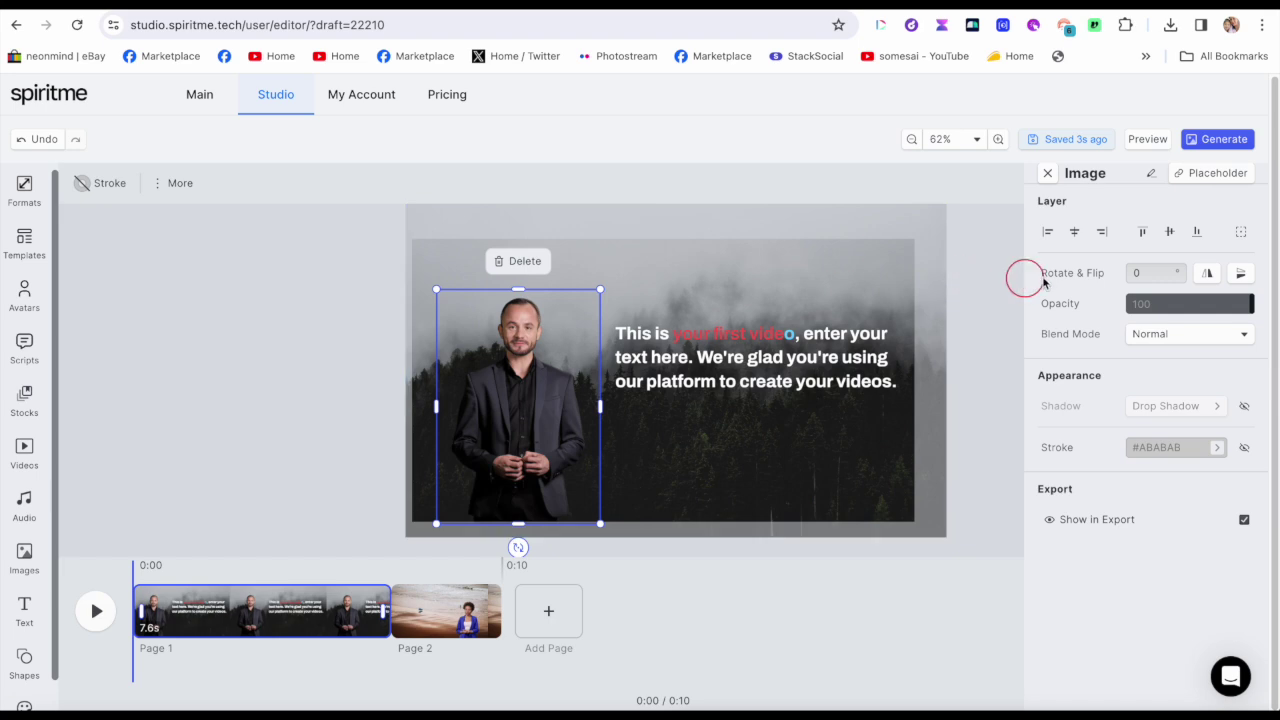
click(1191, 302)
drag(1191, 302, 1252, 303)
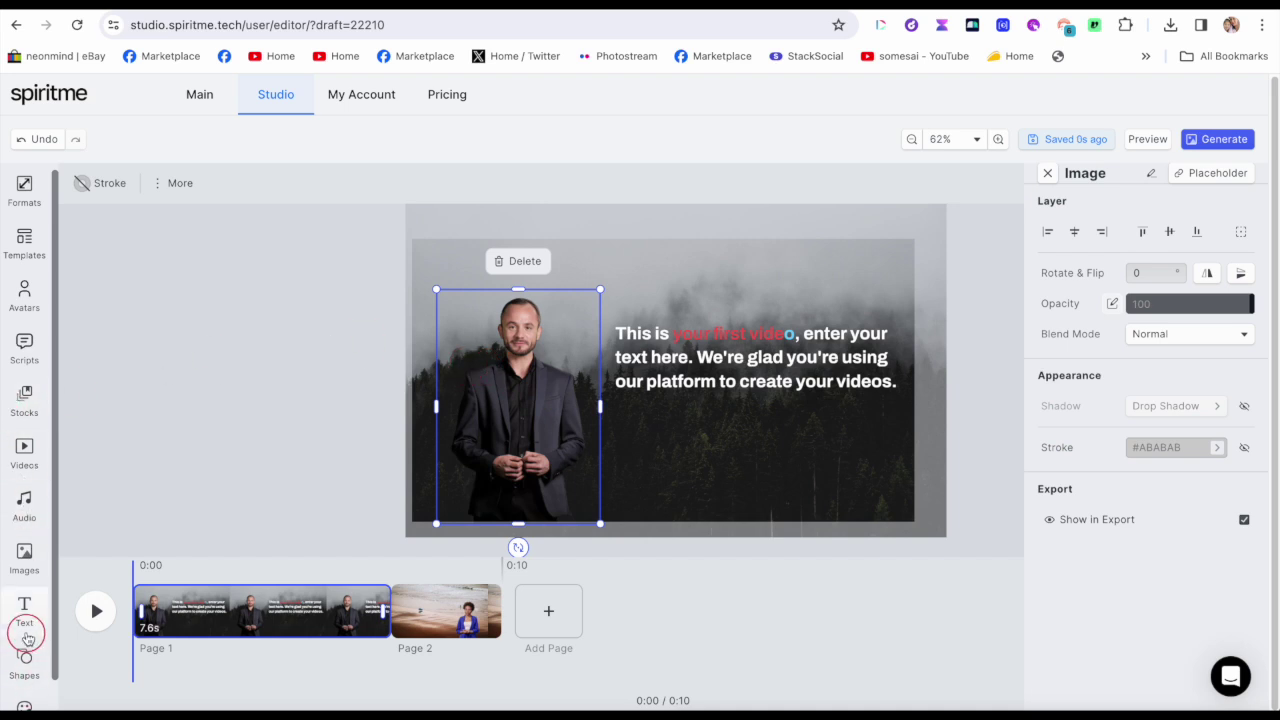
Step: Place the uploaded image source(1).jpg in the lower-right corner of page 1 and delete it again
click(25, 556)
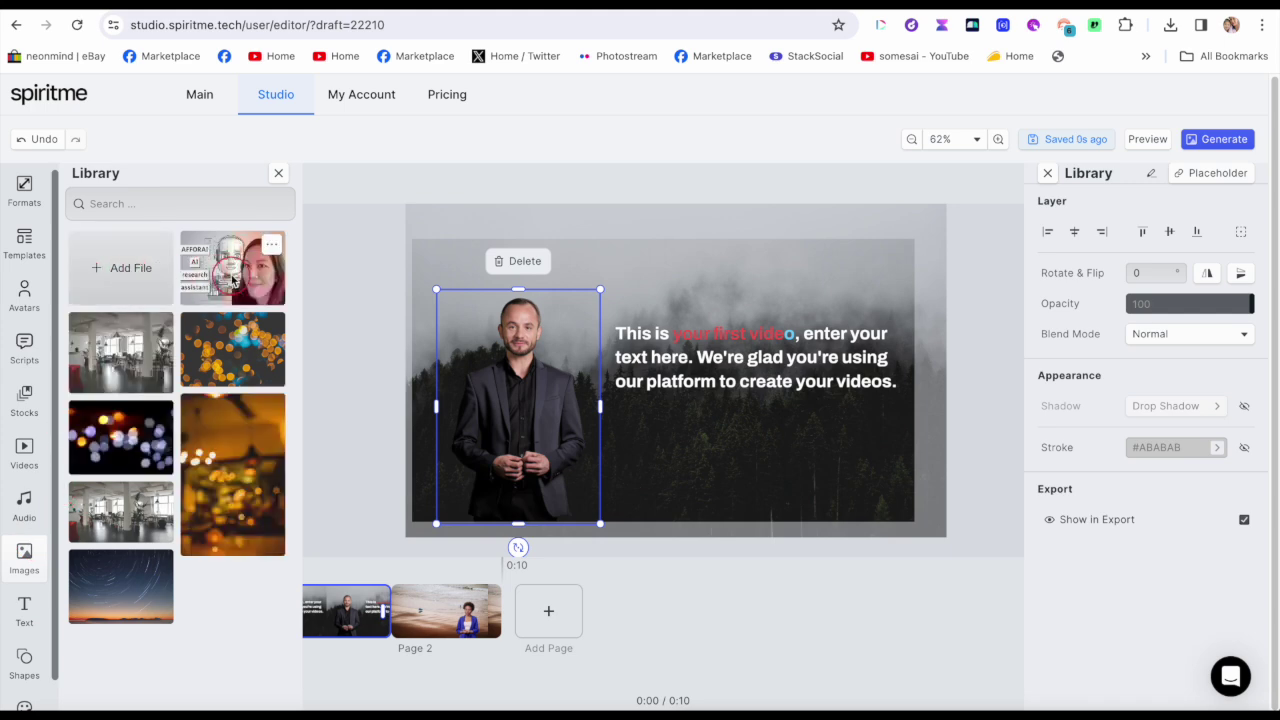
drag(232, 268, 738, 505)
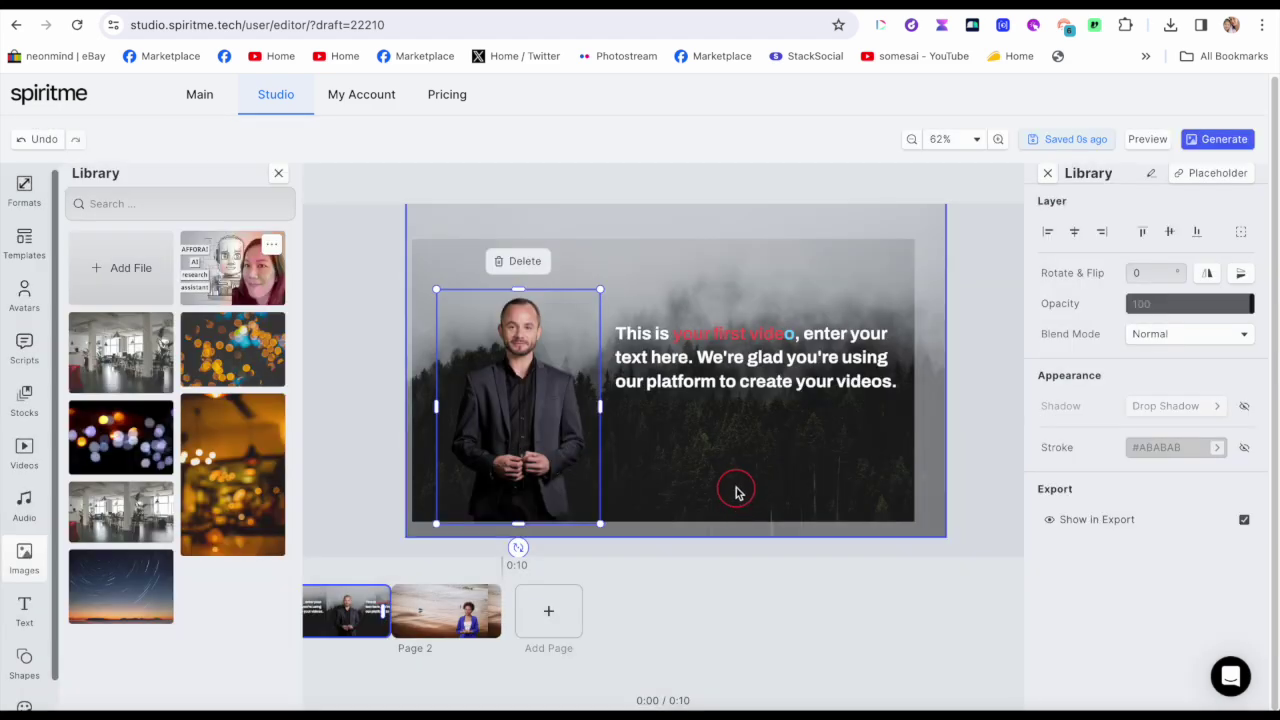
click(253, 272)
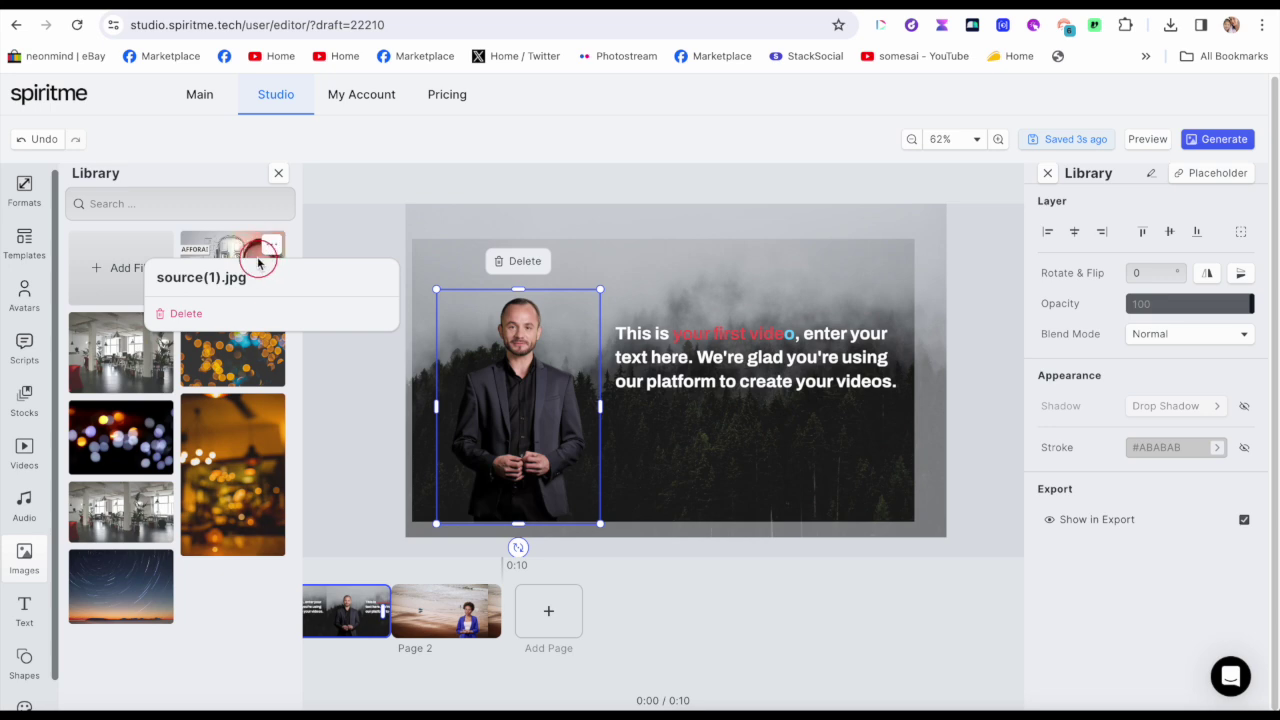
click(230, 249)
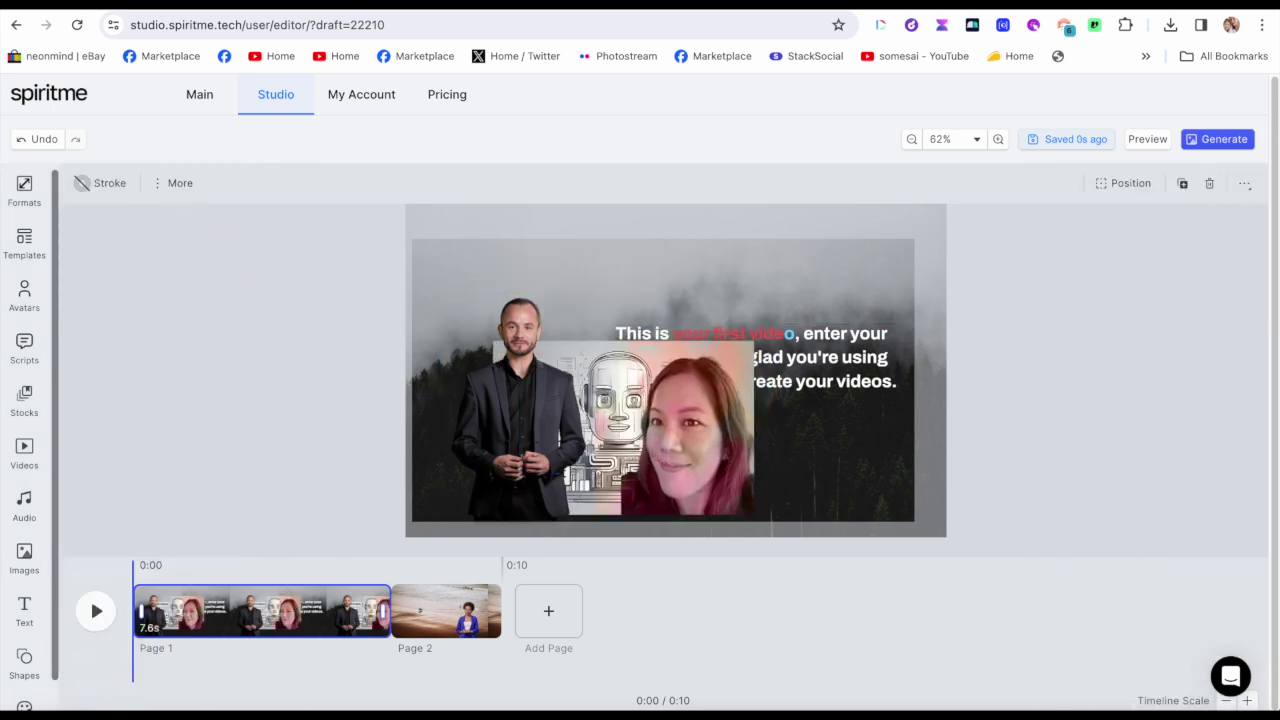
click(825, 452)
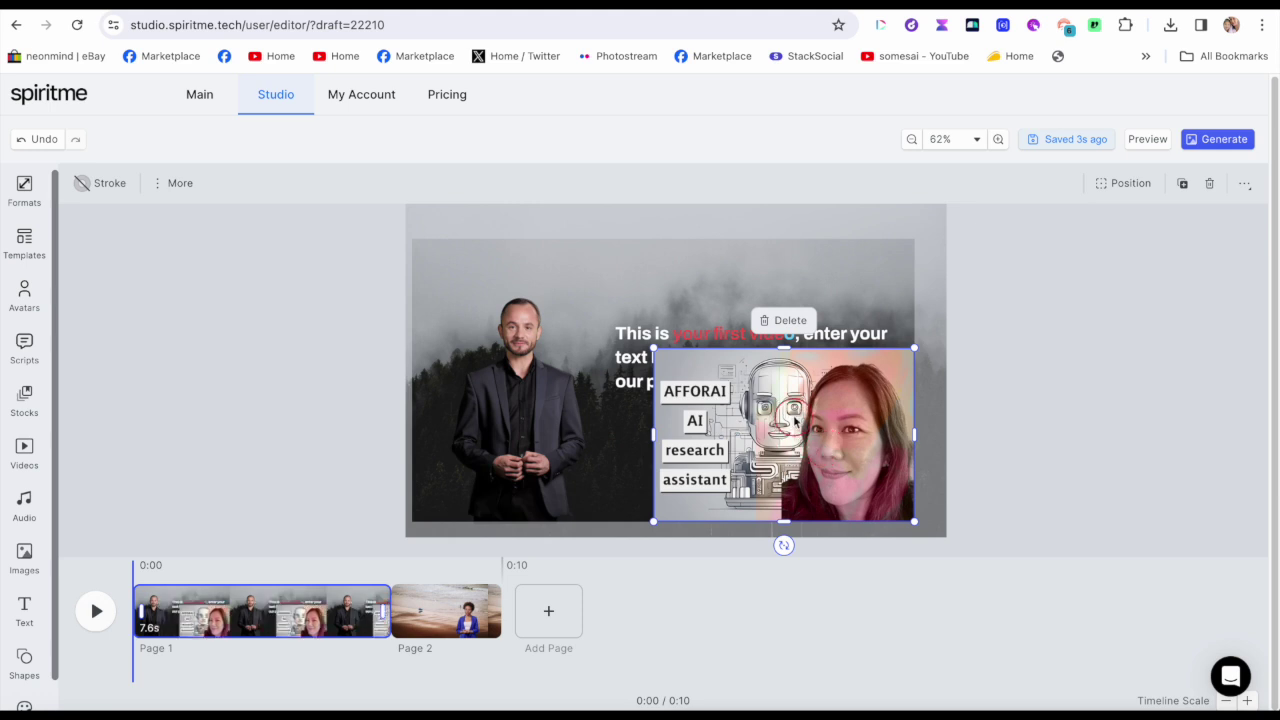
click(789, 322)
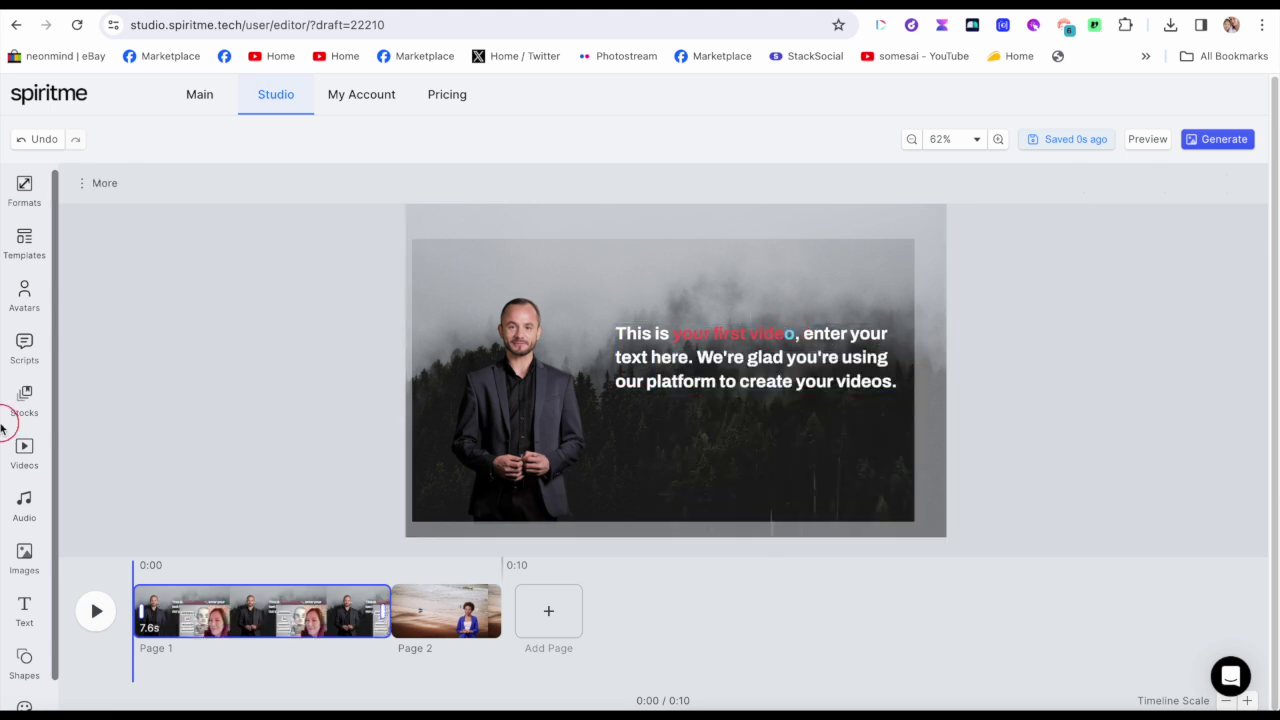
Step: Add the first Abstract frame shape to page 1 and place it, reduced in size, beside the avatar's head
click(24, 658)
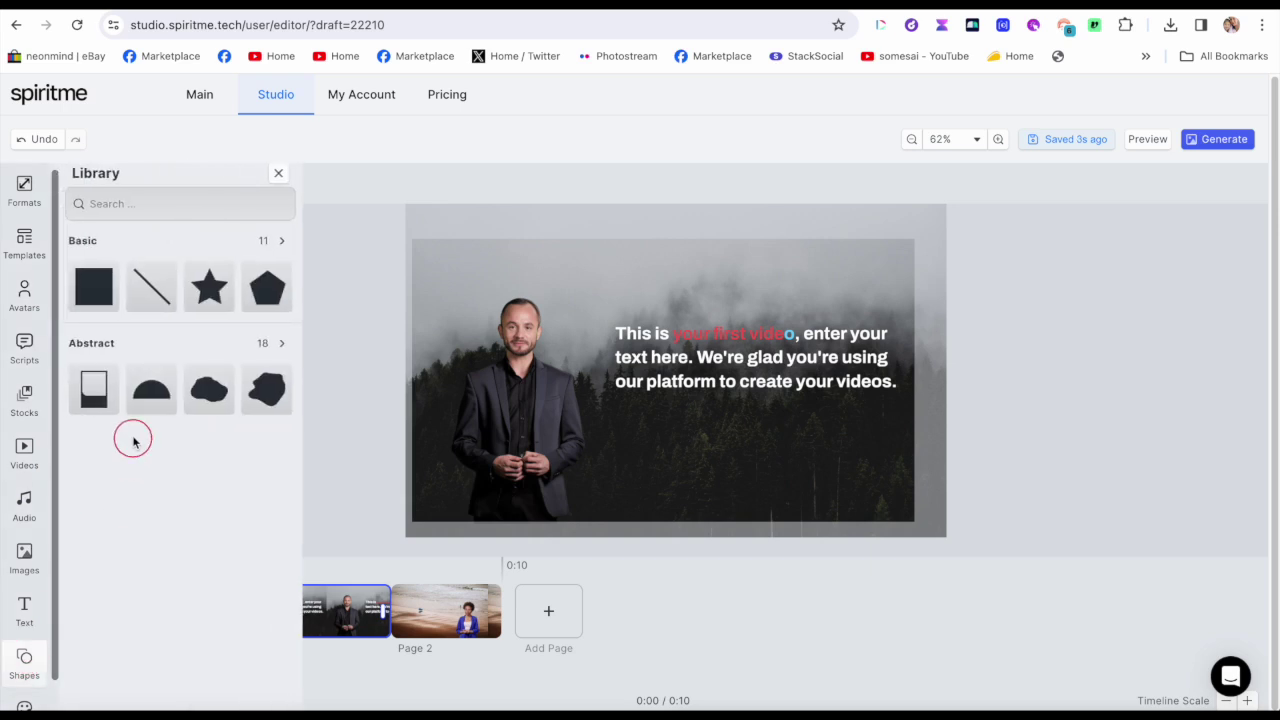
click(105, 390)
drag(649, 429, 463, 417)
drag(518, 453, 495, 344)
click(591, 480)
click(594, 490)
click(491, 336)
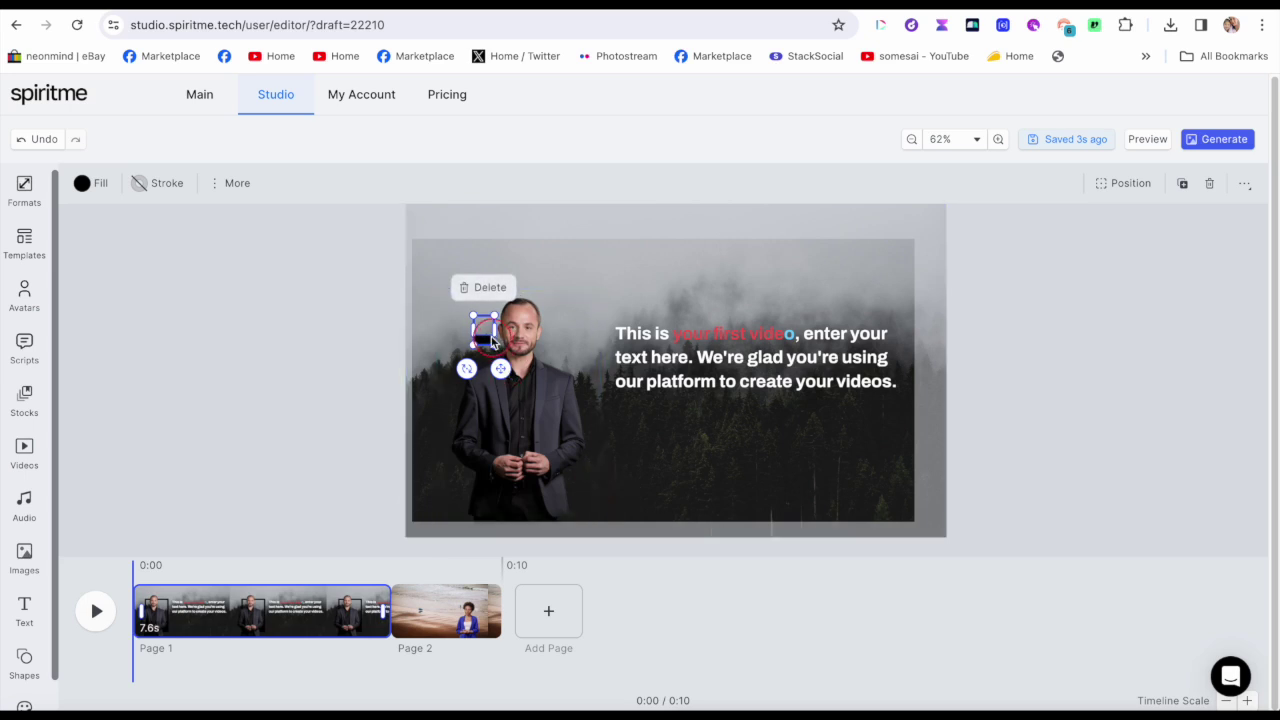
Step: Enlarge the black frame shape until it surrounds the avatar, and centre it around him
click(473, 318)
drag(473, 318, 436, 264)
click(496, 346)
drag(494, 345, 615, 515)
click(336, 374)
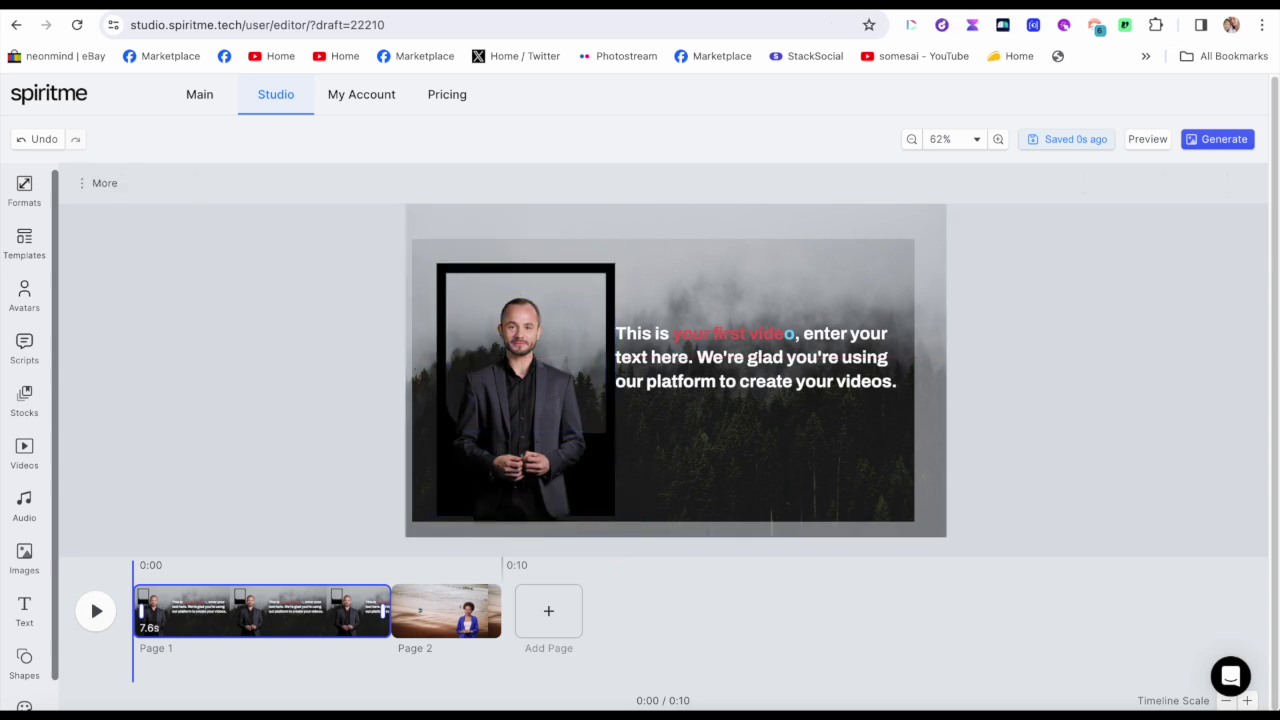
drag(603, 461, 597, 458)
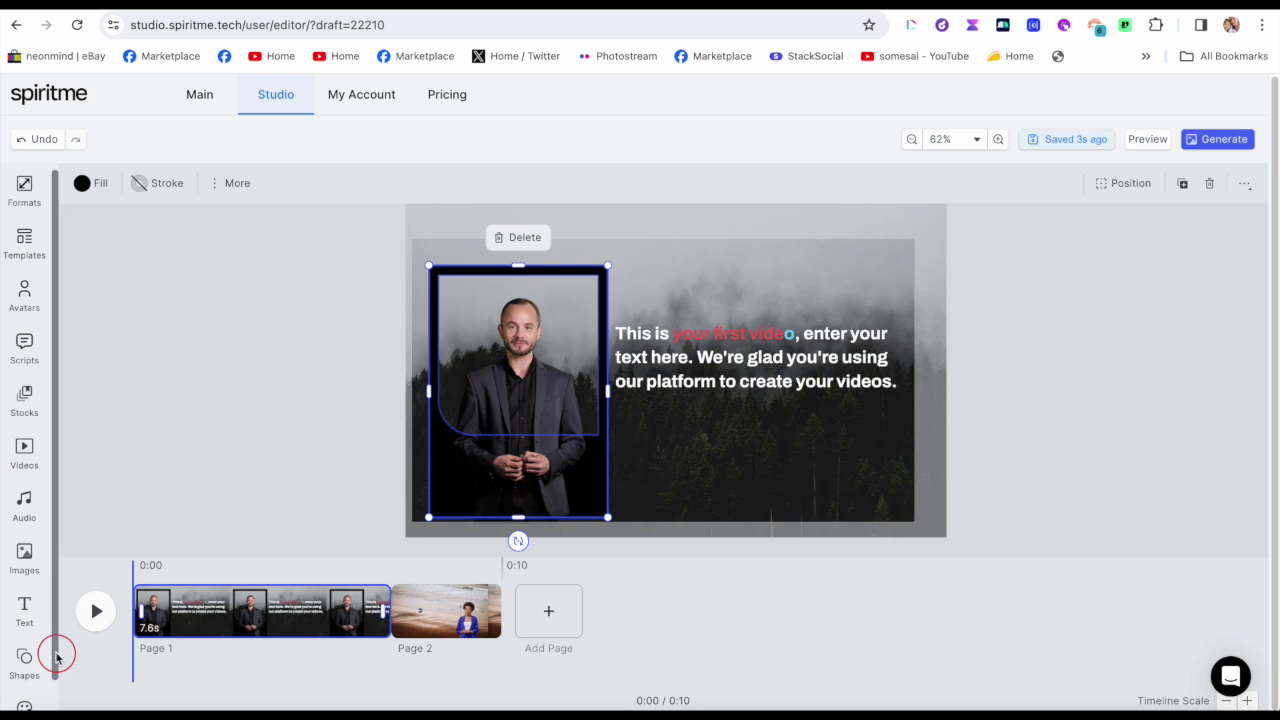
Step: Add the green High Five sticker from the Hands category to the lower-right area of page 1
scroll(24, 650, down, 1)
click(24, 680)
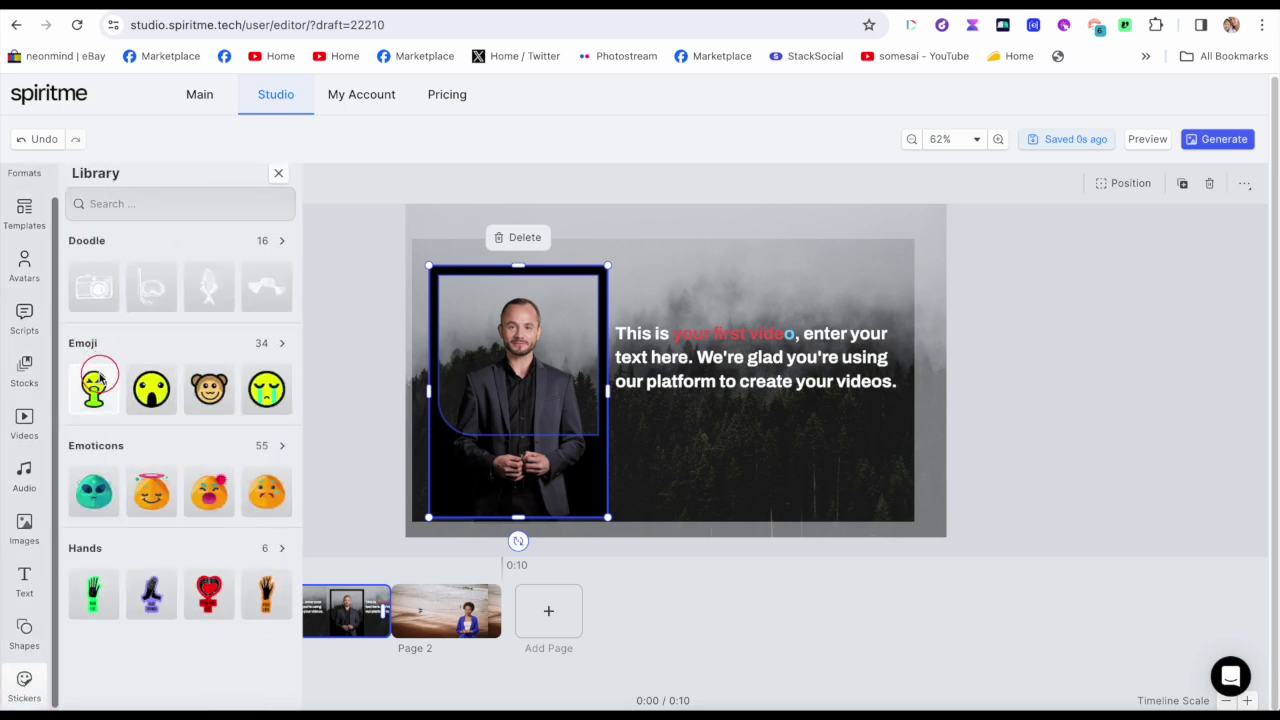
click(281, 241)
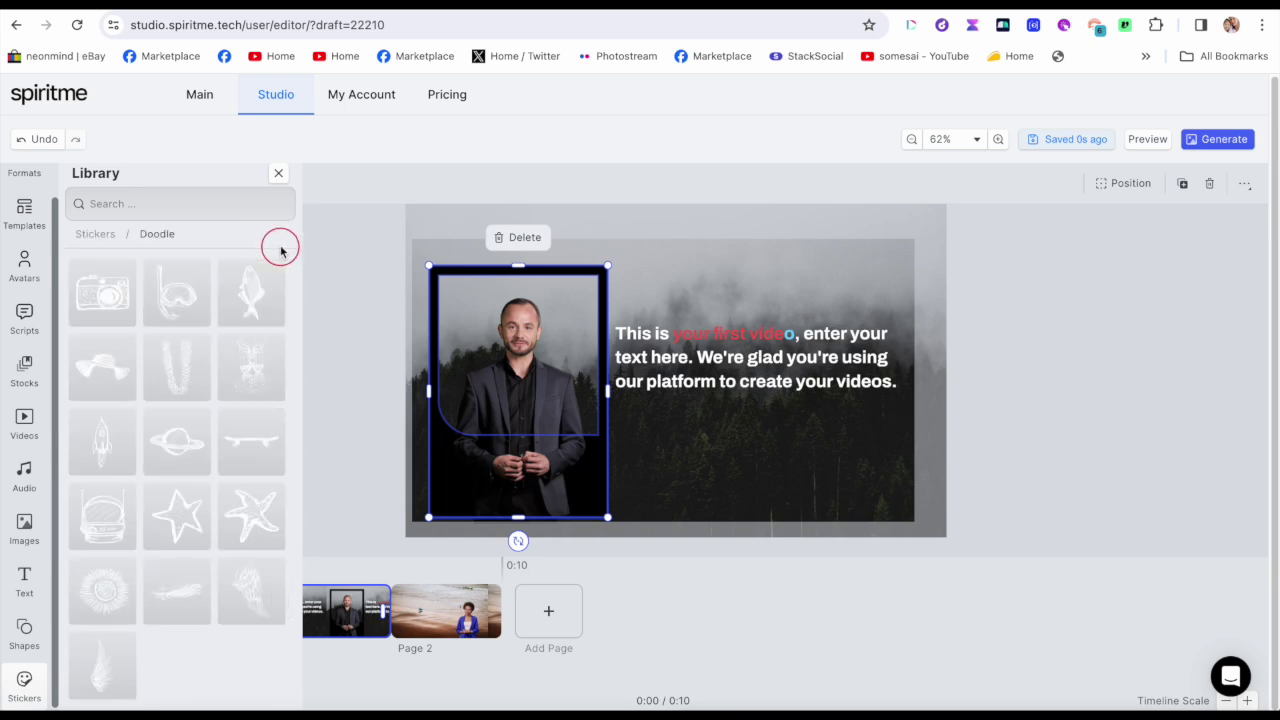
click(95, 233)
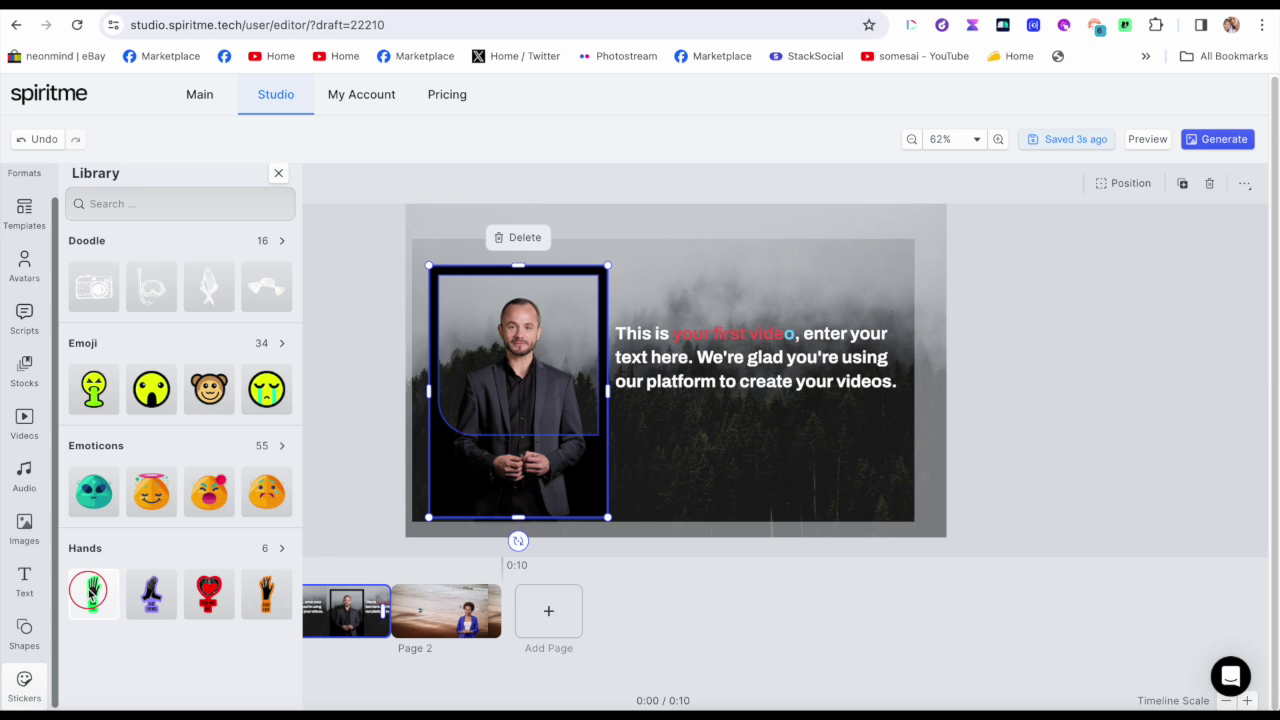
click(91, 592)
drag(632, 422, 869, 462)
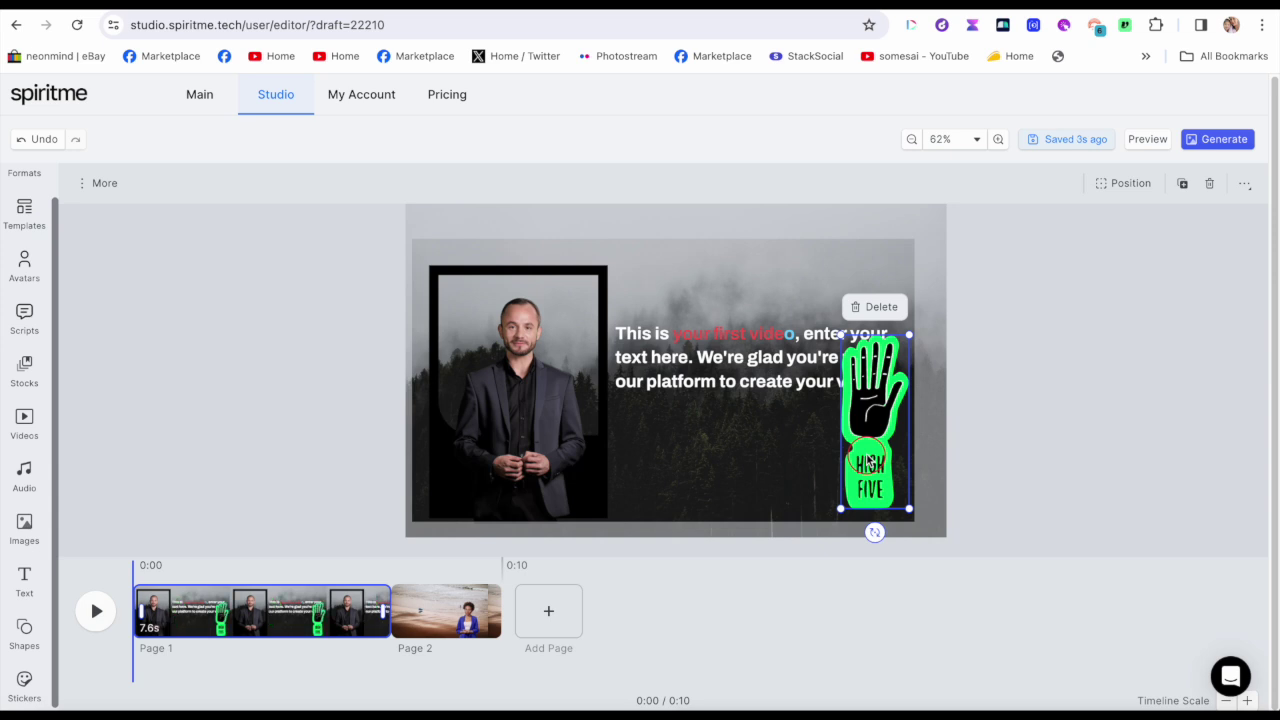
Step: Play the video into page 2, return to page 1 and review its speech script
click(98, 614)
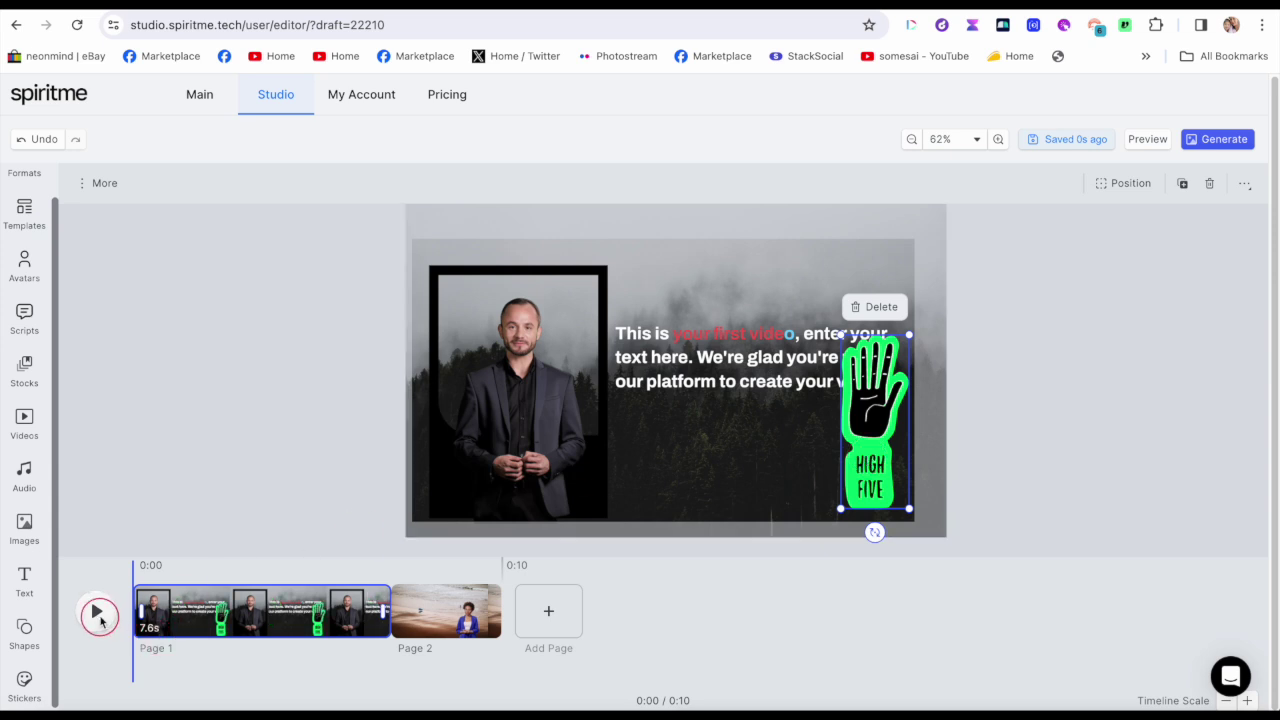
click(98, 616)
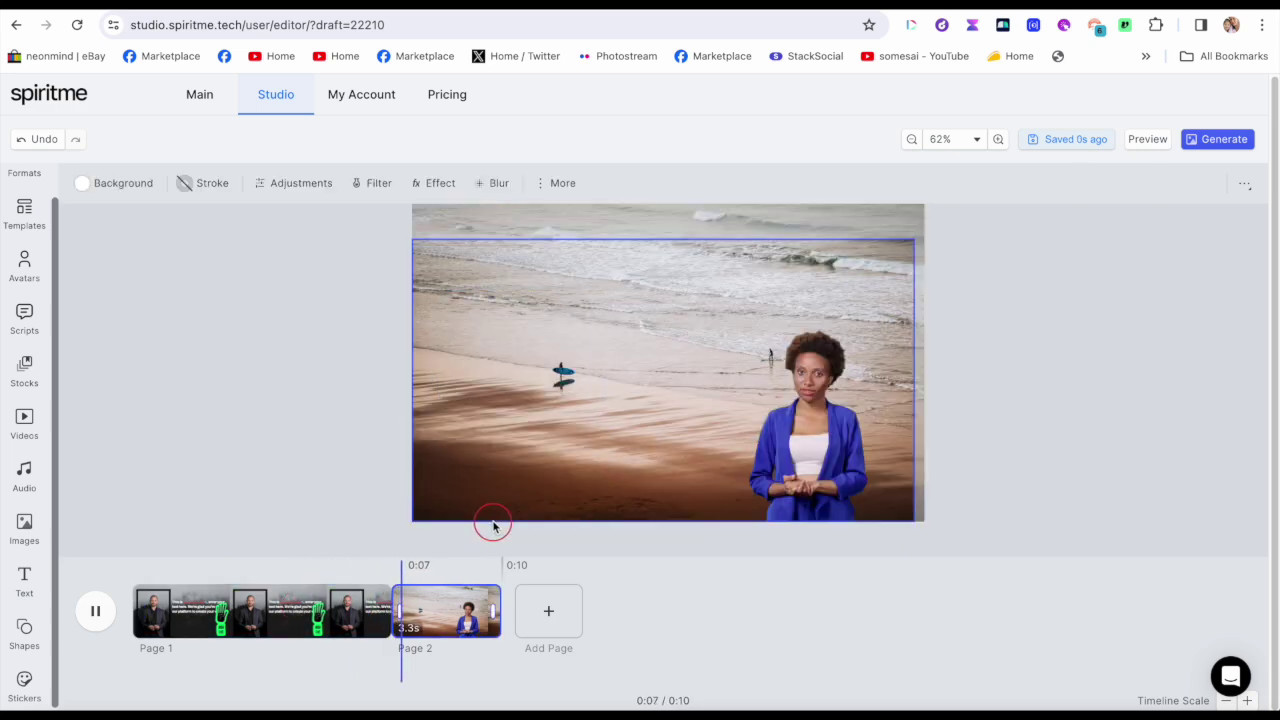
click(215, 603)
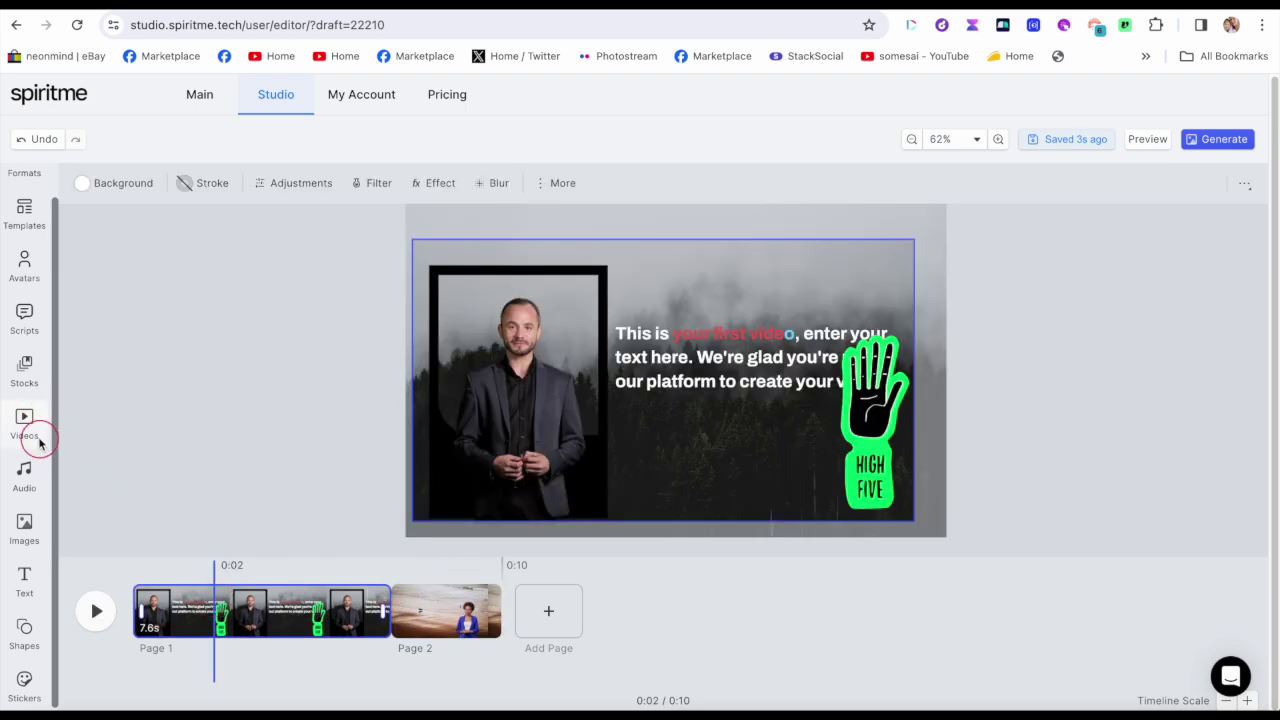
click(24, 316)
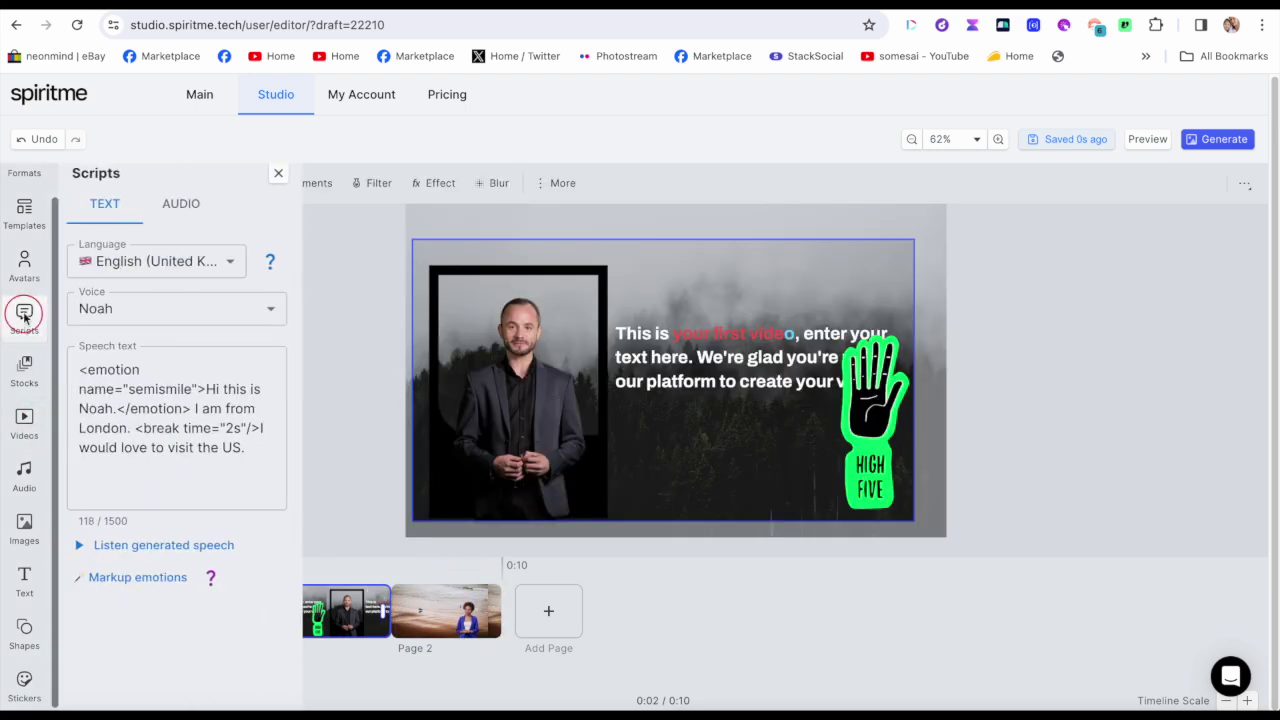
click(352, 545)
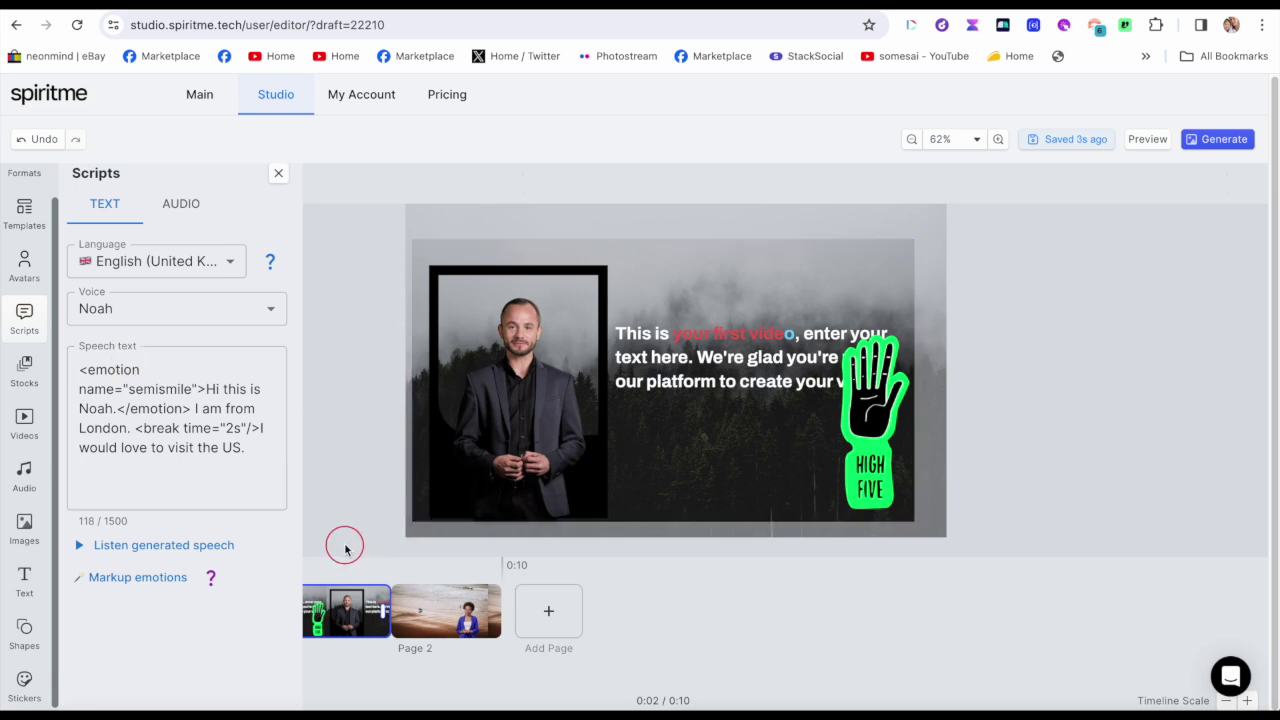
click(686, 601)
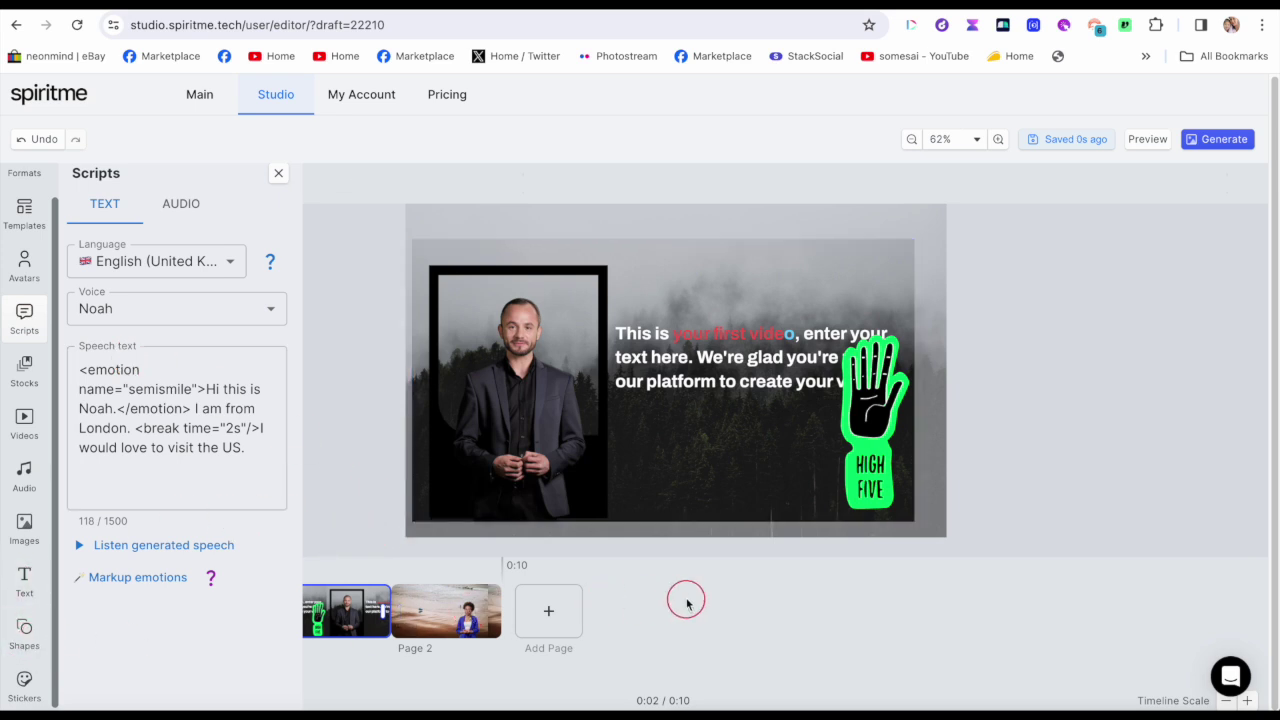
Step: Send the finished video to generation and open the main screen
click(1205, 141)
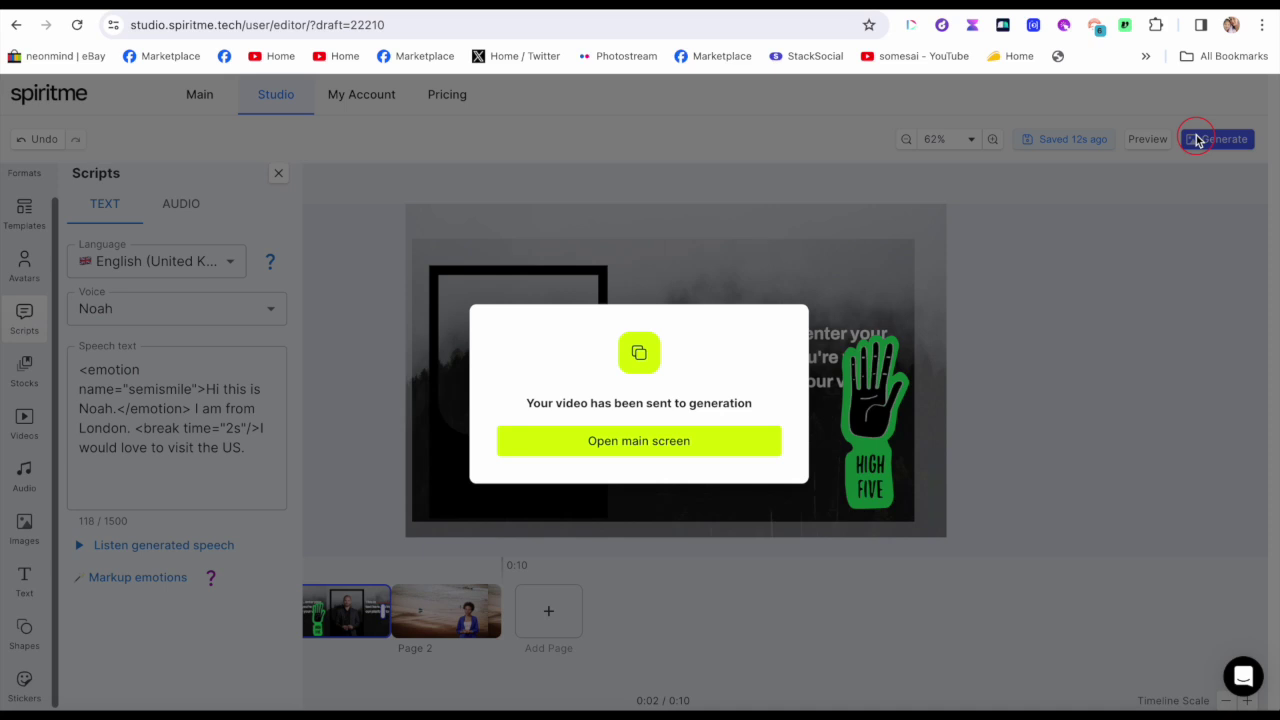
click(739, 451)
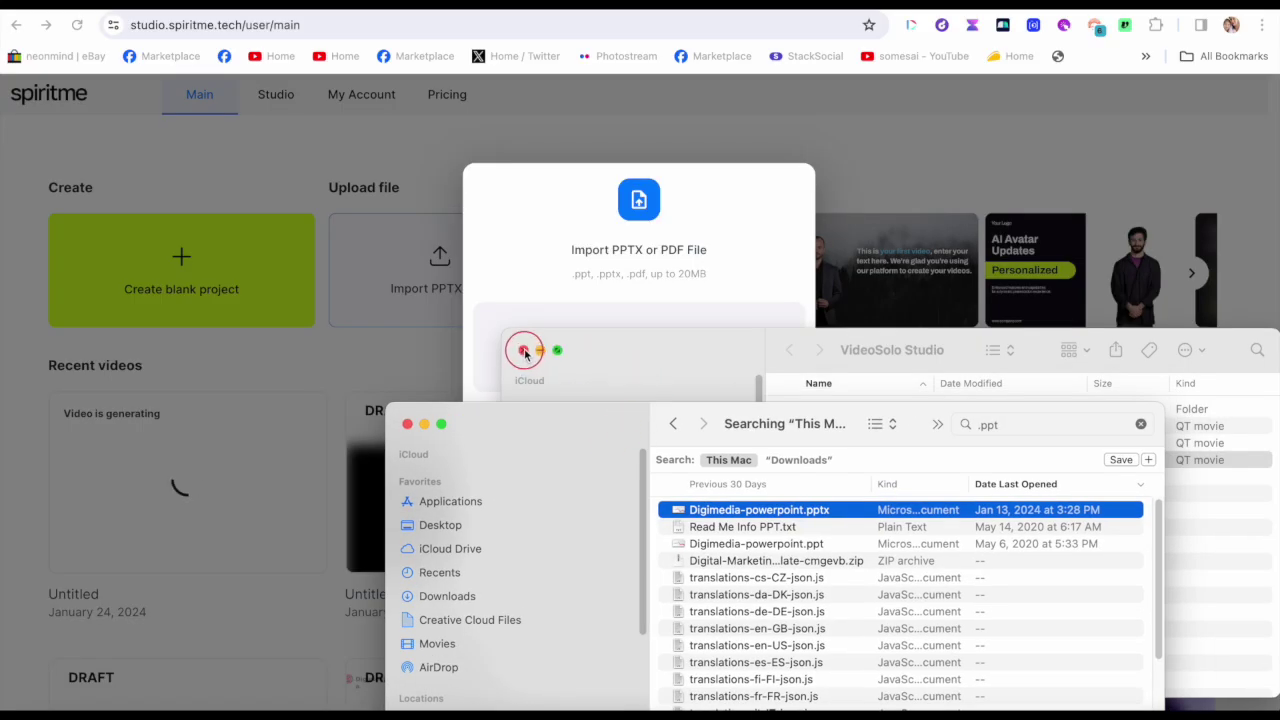
Step: Import Digimedia-powerpoint.pptx as a new project with Automated Slide Scripting enabled
click(523, 350)
drag(727, 510, 652, 354)
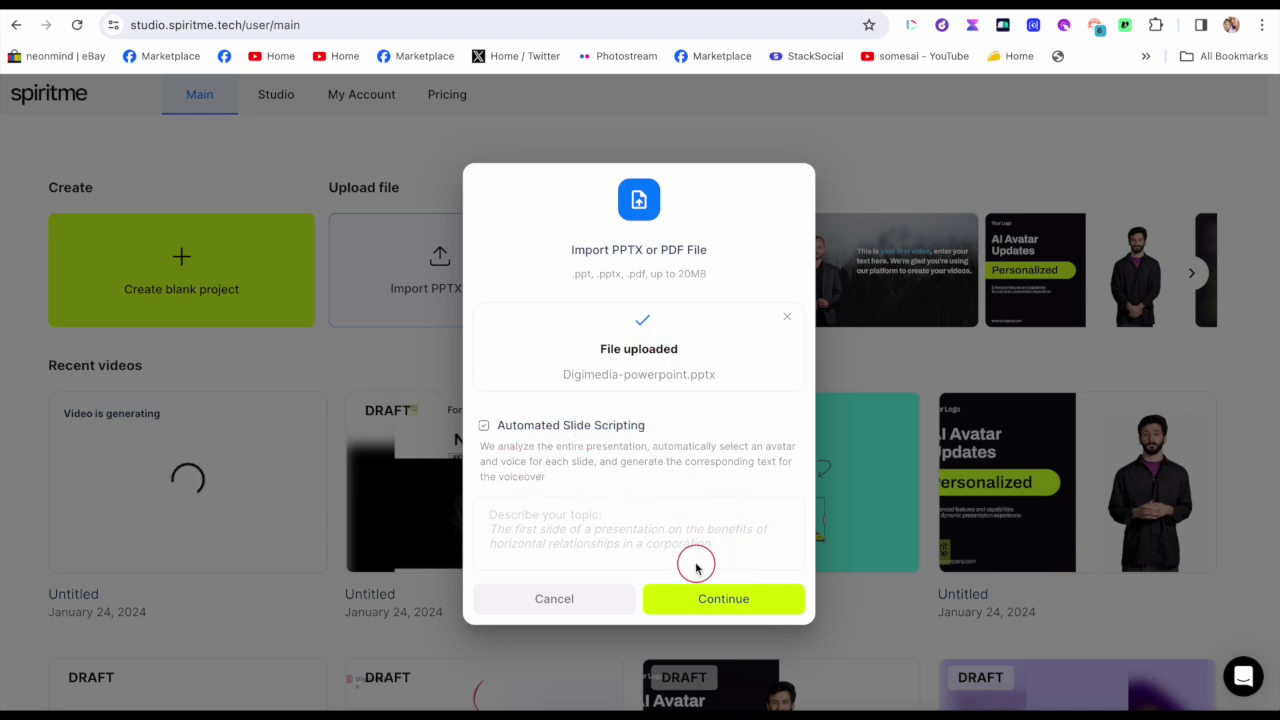
click(707, 600)
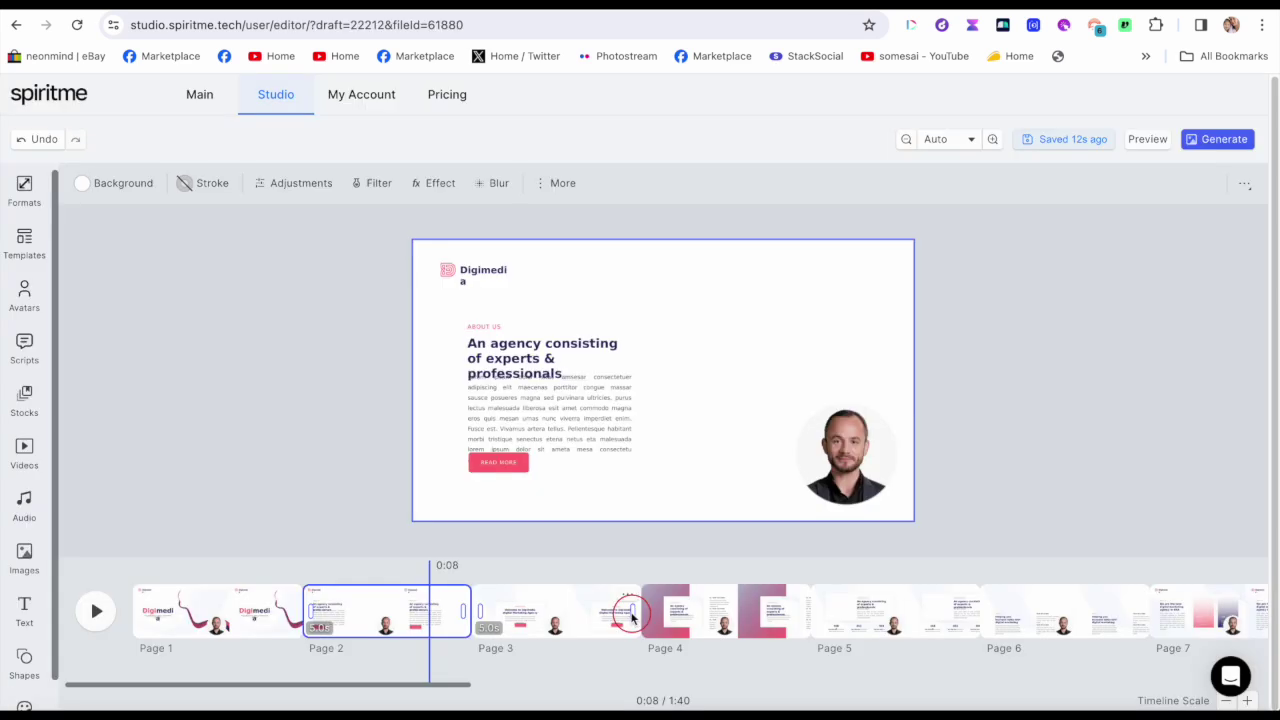
Step: Delete three pages in a row at the third position of the imported presentation's timeline
click(626, 595)
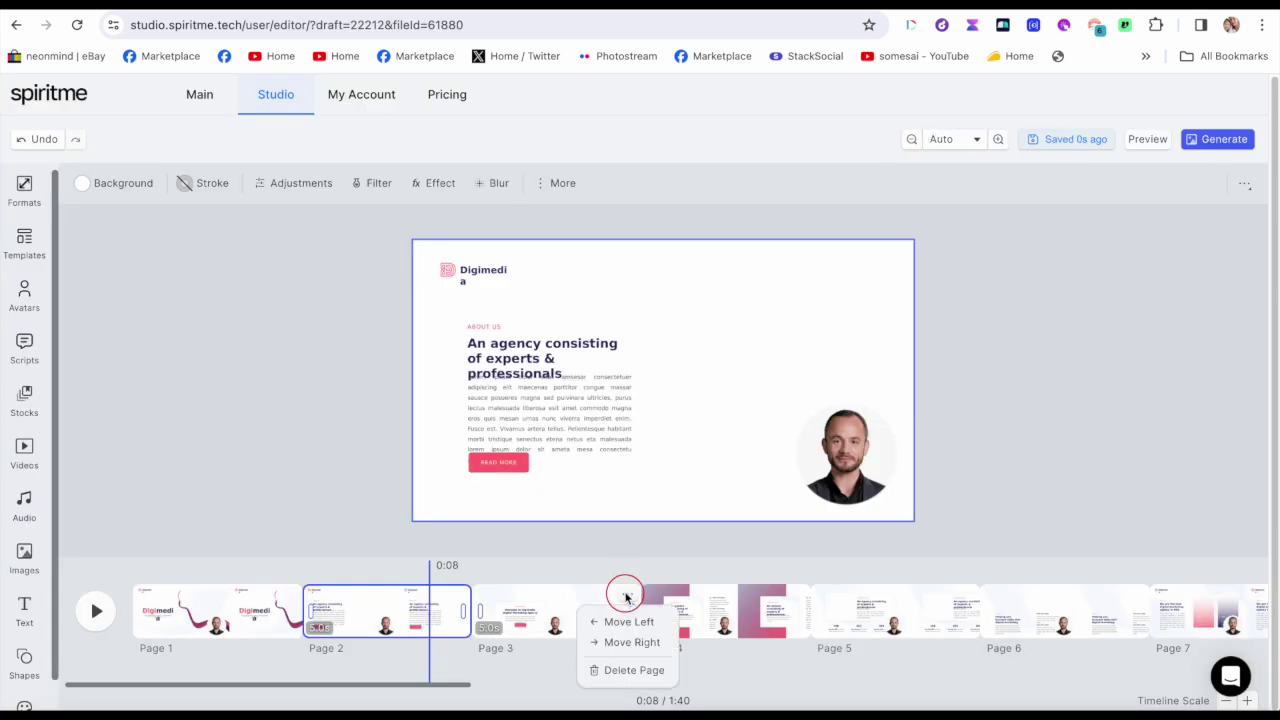
click(628, 668)
click(619, 612)
click(625, 597)
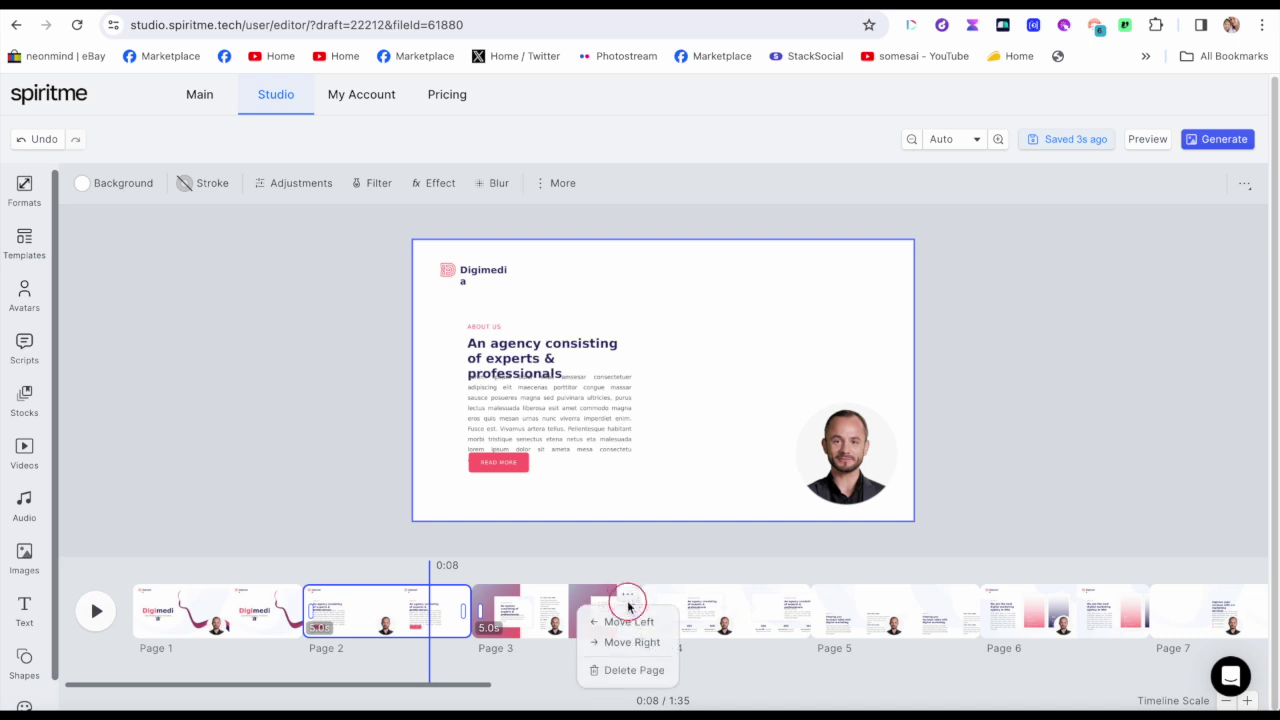
click(629, 668)
click(627, 597)
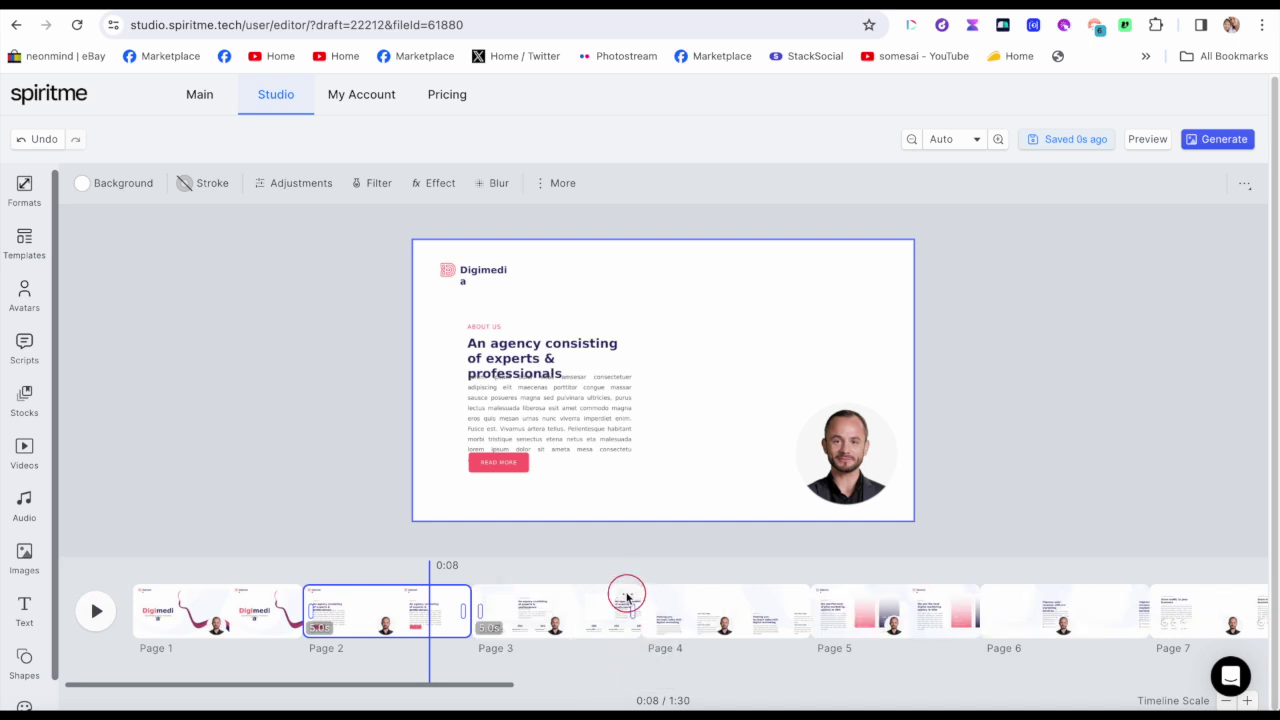
click(629, 668)
Step: Delete page 4 and every page after it, keeping only the first three pages in the timeline
click(752, 592)
click(789, 597)
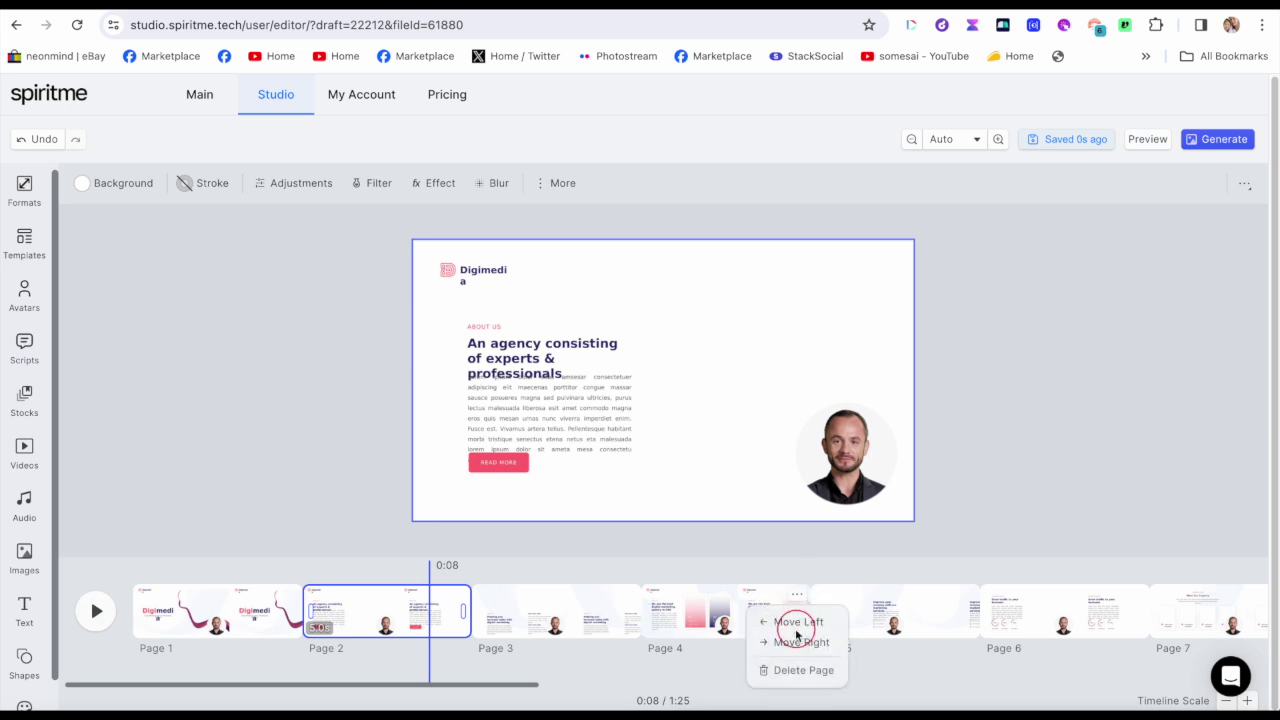
click(794, 668)
click(855, 597)
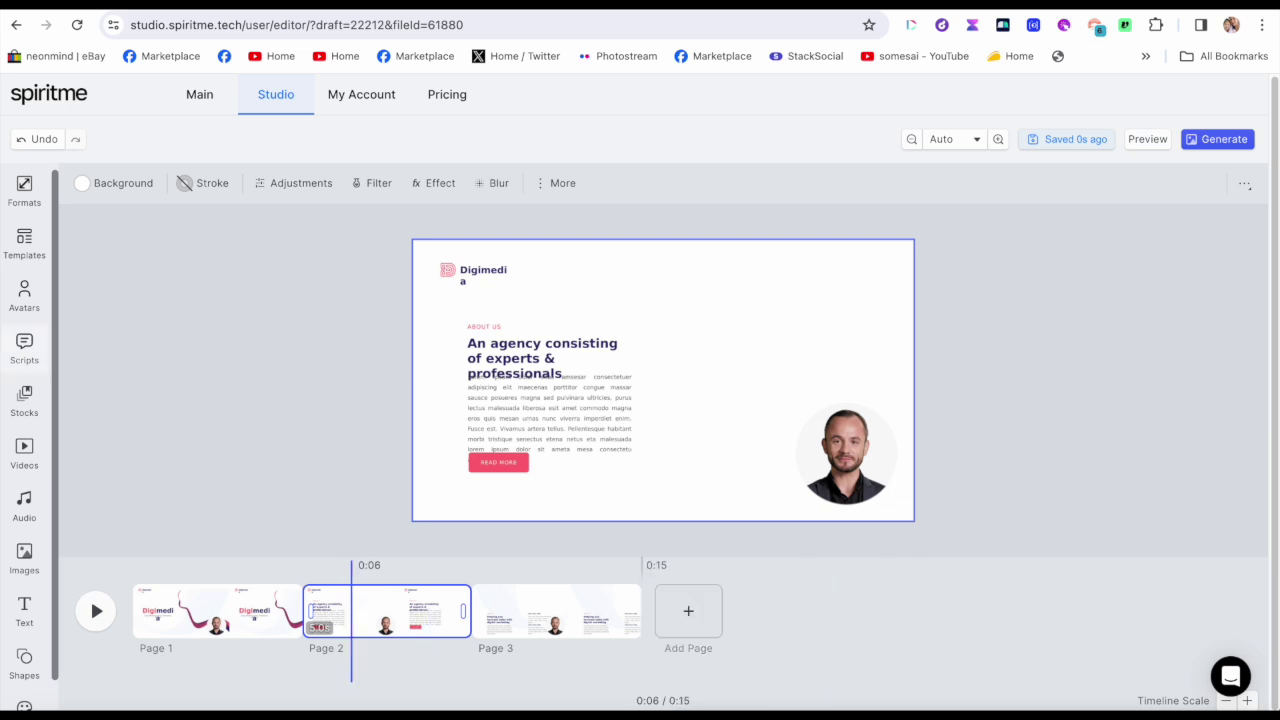
Step: Open page 2's speech script and listen to the speech generated with the Josh [pro] voice
click(26, 352)
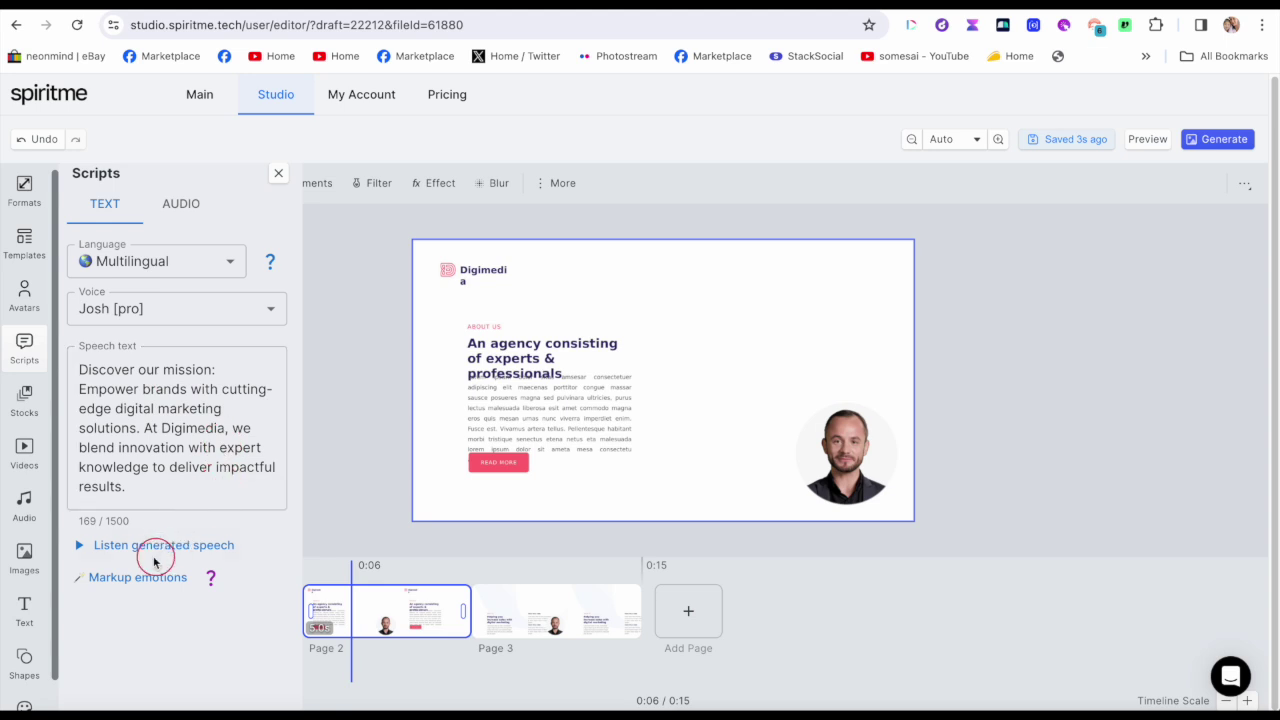
click(80, 546)
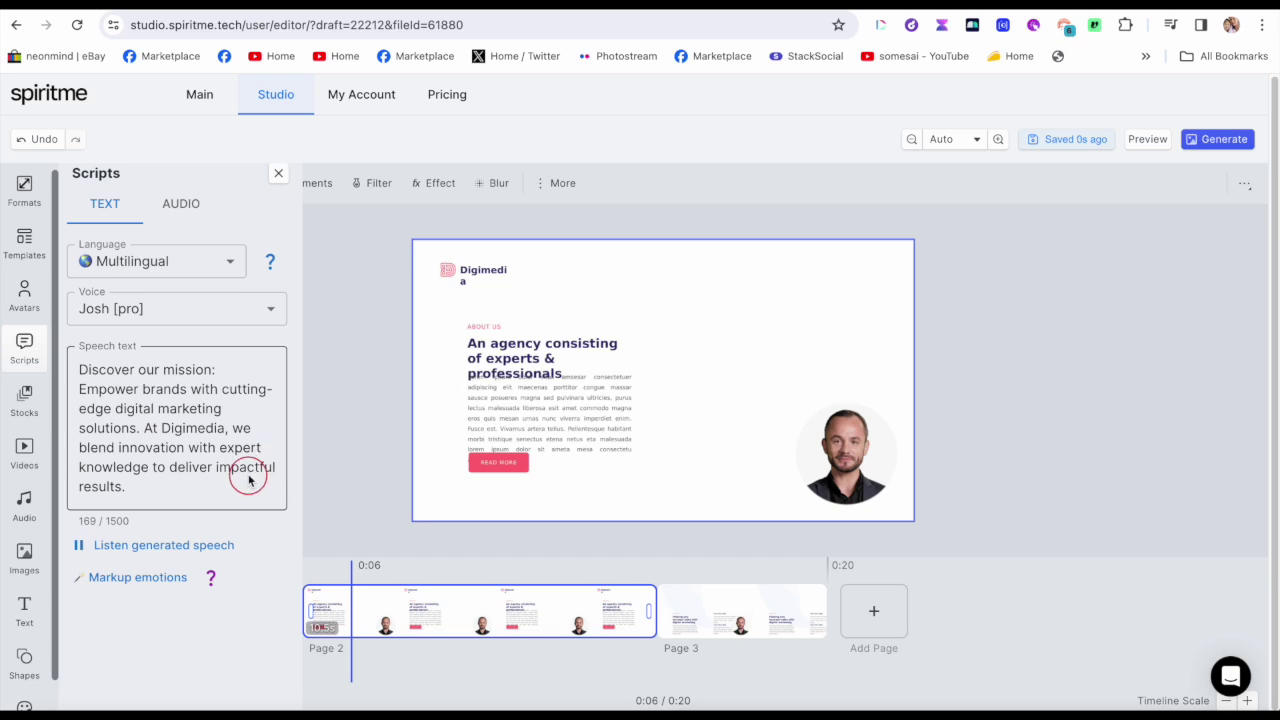
click(95, 549)
click(81, 545)
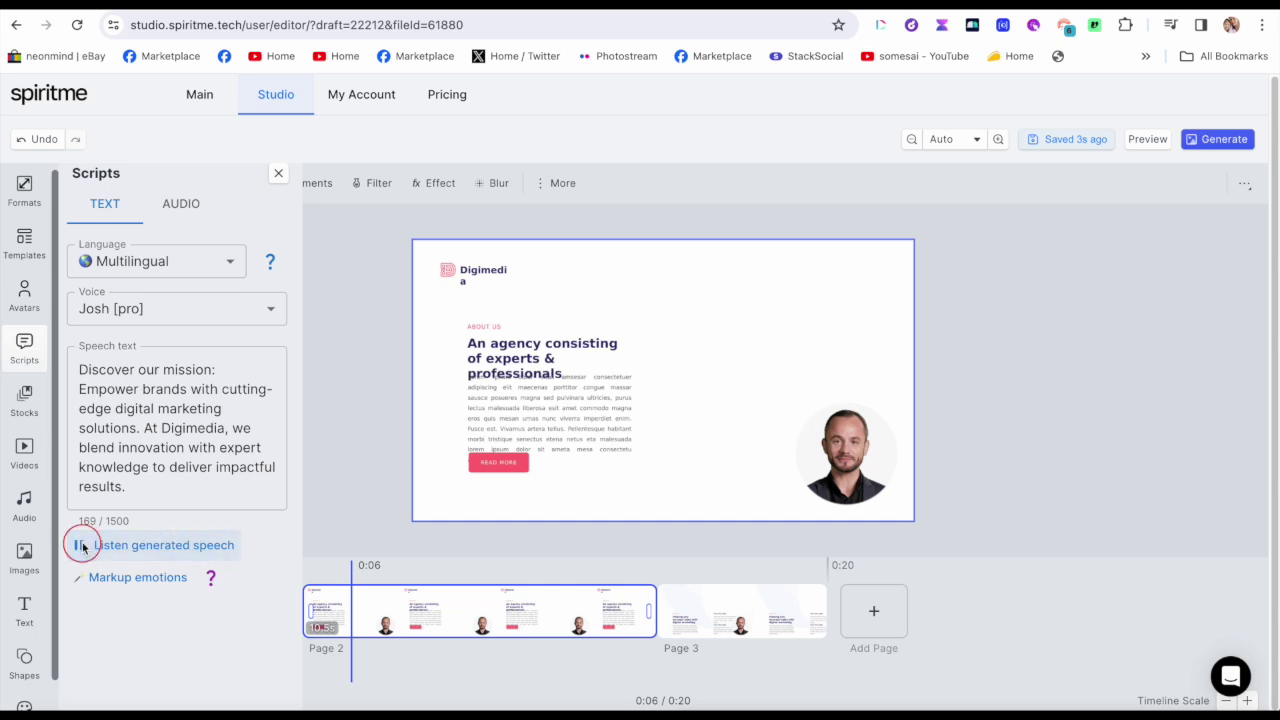
click(78, 545)
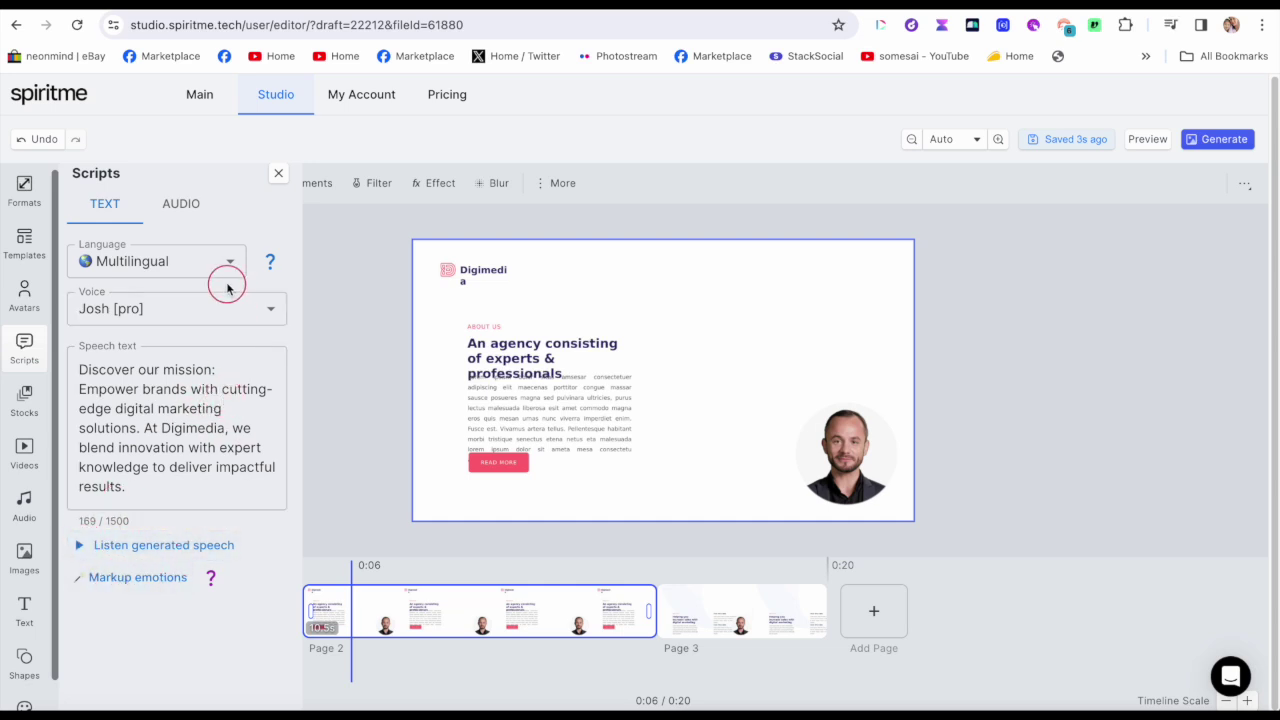
click(548, 355)
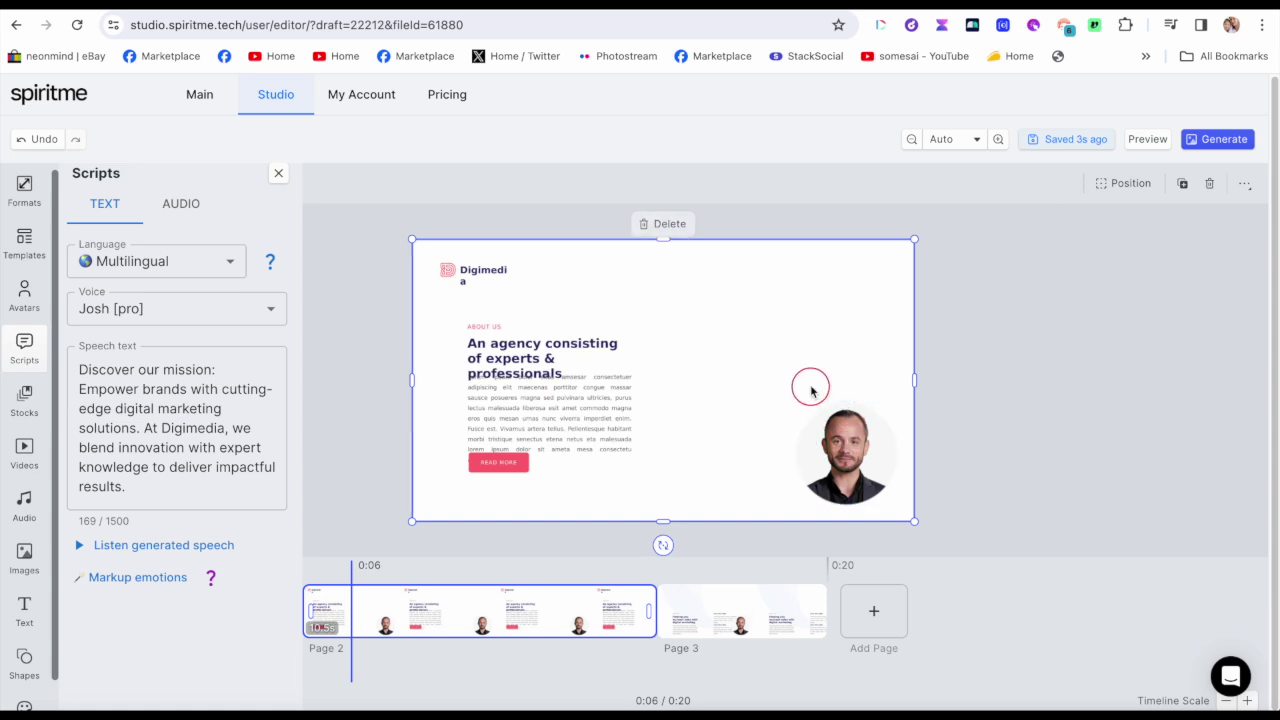
click(1020, 270)
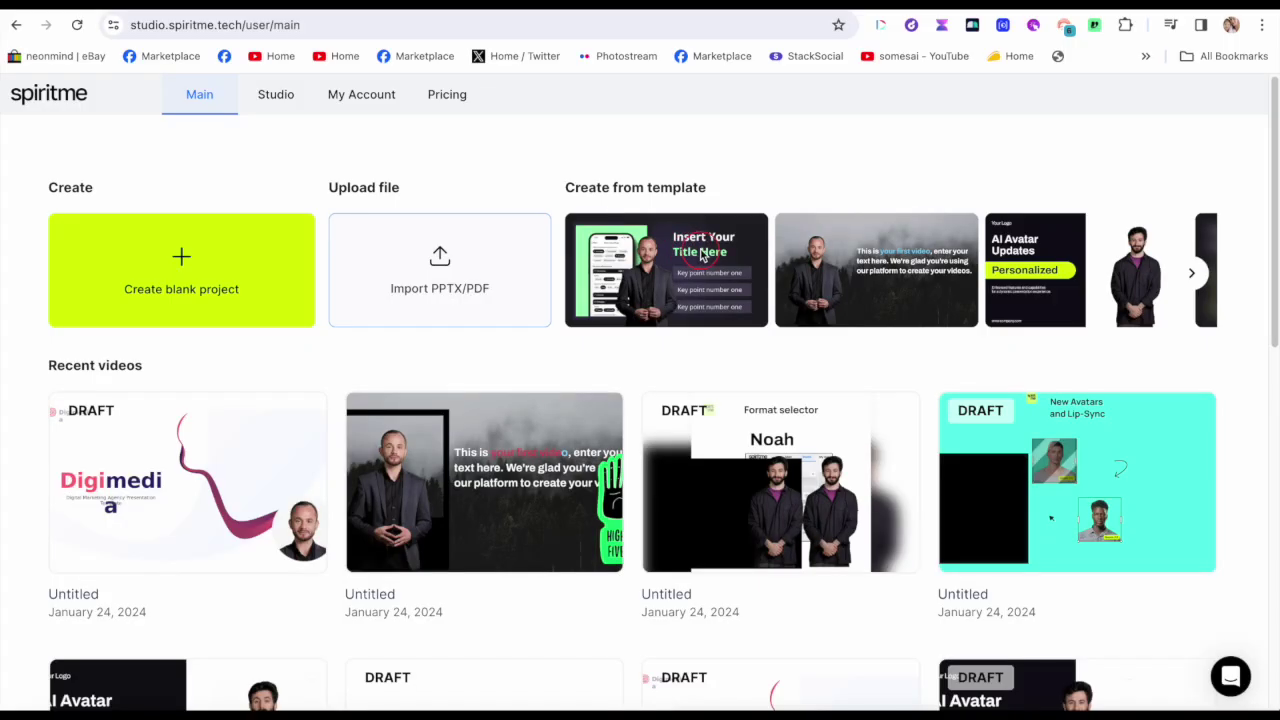
Step: Create a project from the "Insert Your Title Here" template and replace the title's first line with "Avatar"
click(703, 256)
click(729, 345)
click(730, 297)
click(735, 298)
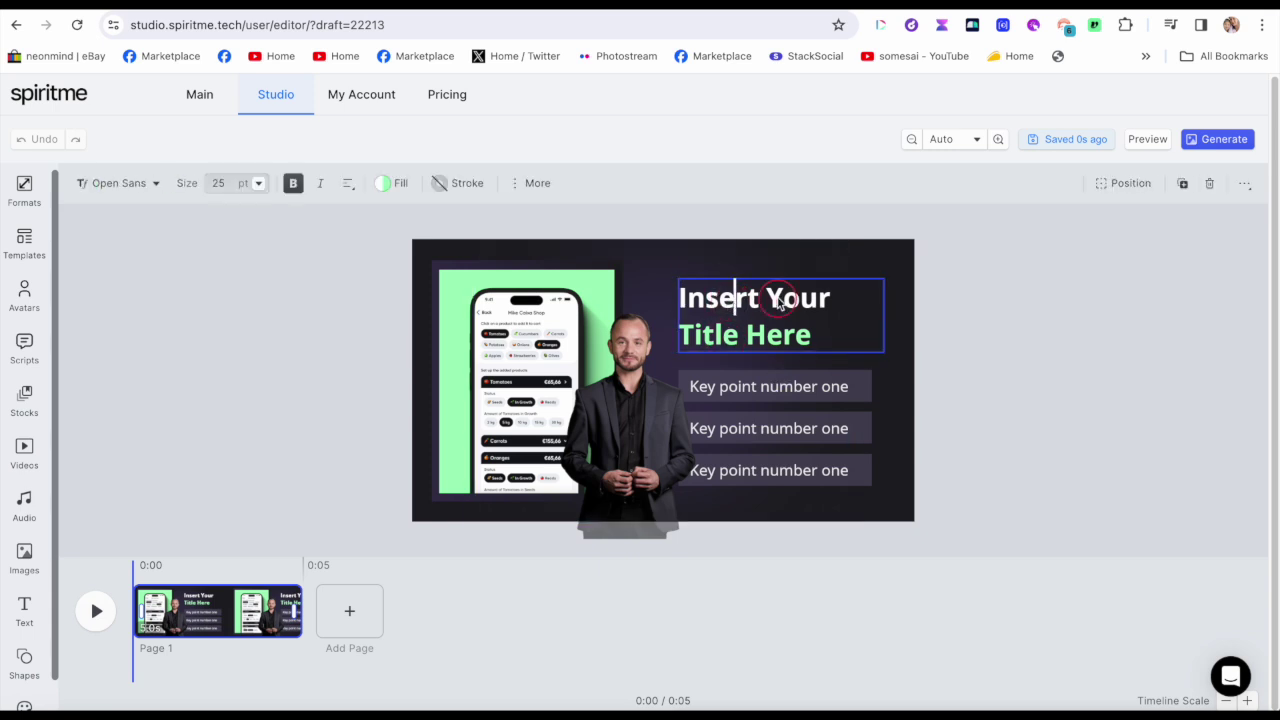
drag(829, 298, 670, 298)
text(Avatar)
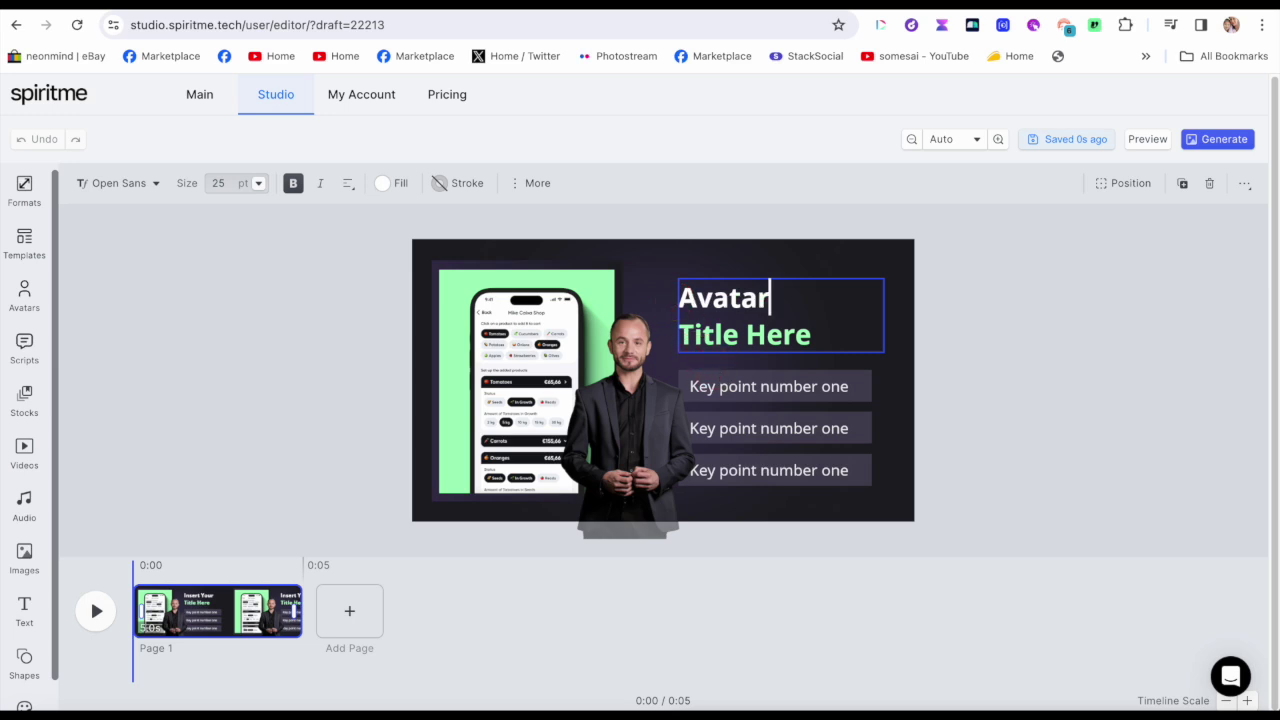
Step: Replace the male avatar on page 1 with the woman in the blue jacket from the avatar library
click(617, 408)
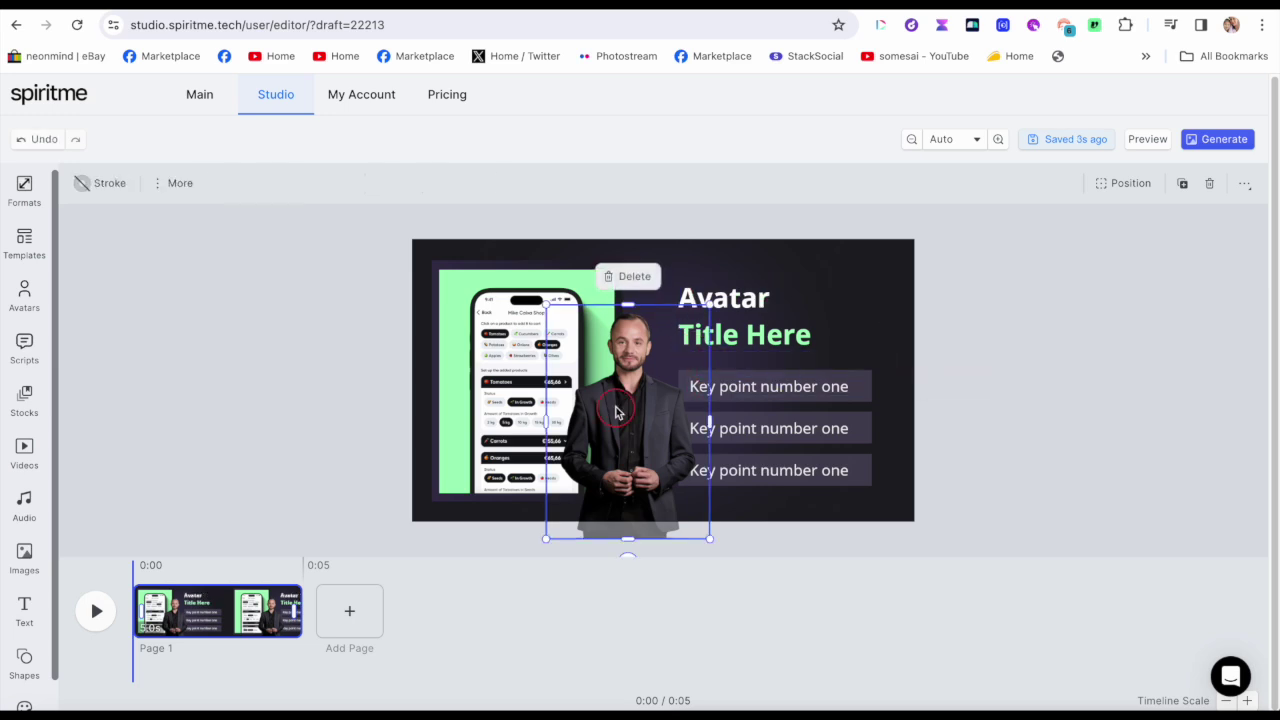
key(Delete)
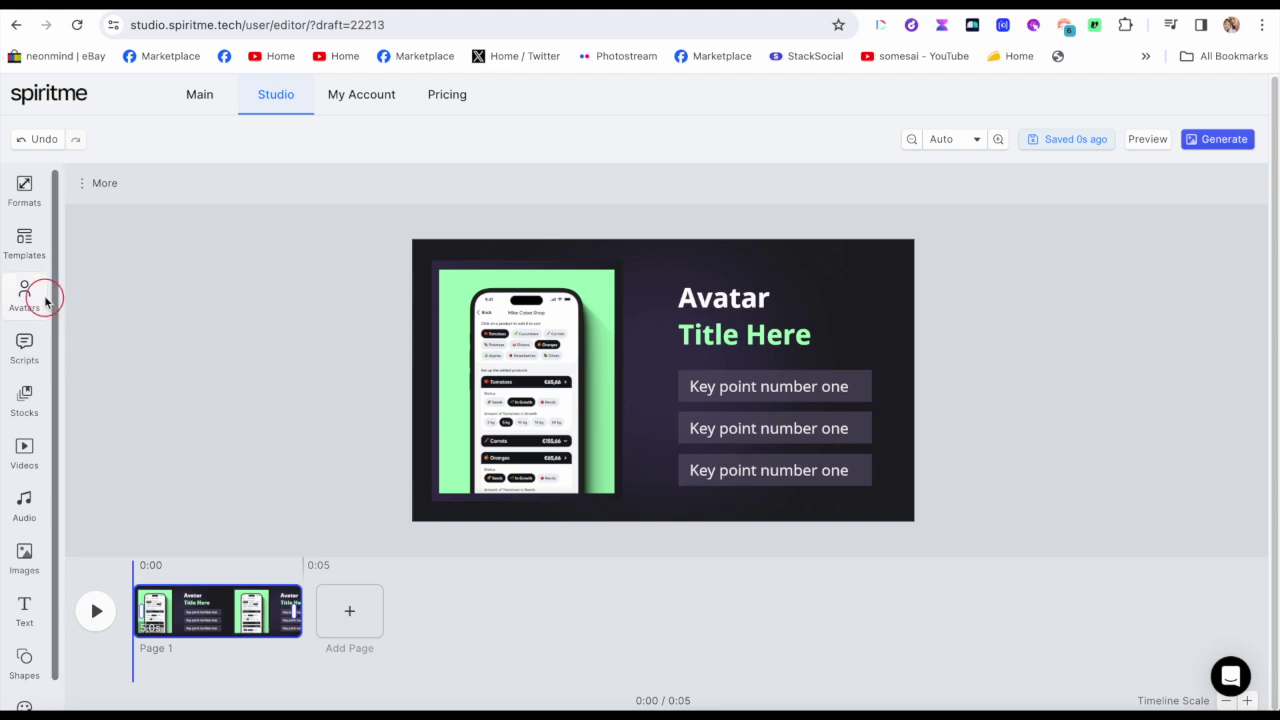
click(28, 295)
click(150, 421)
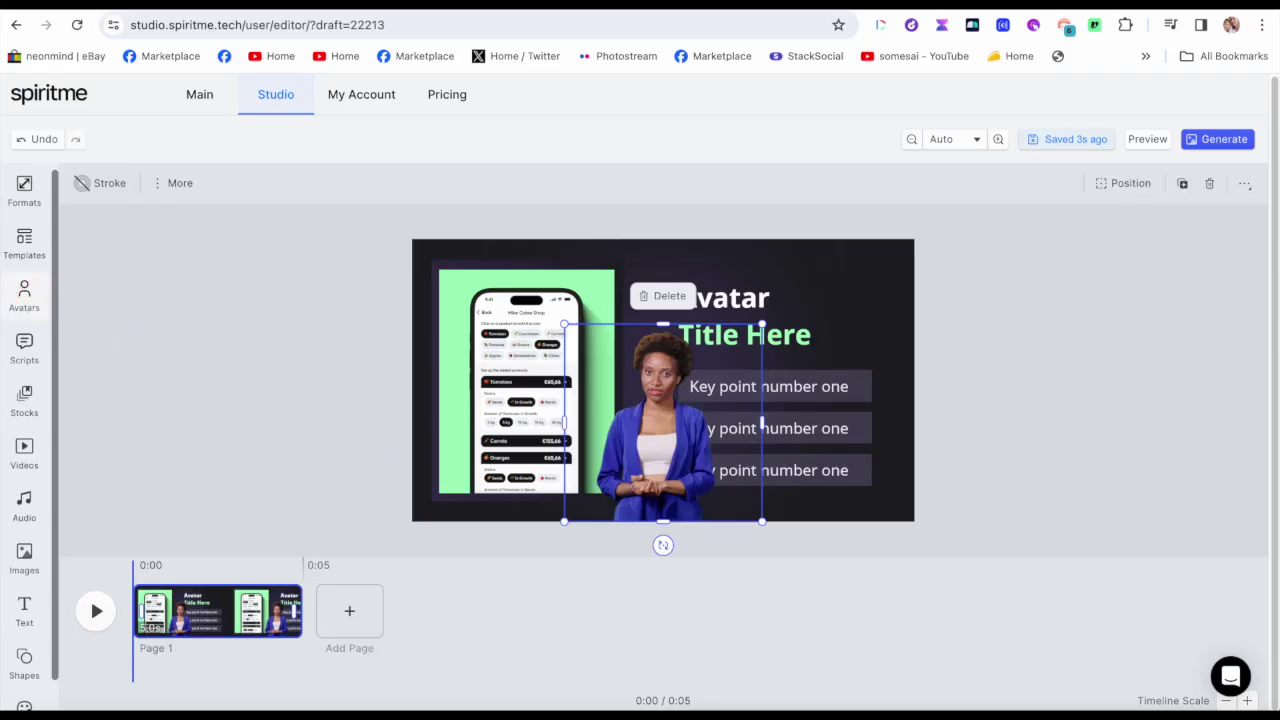
Step: Choose to create a custom avatar and read the linked Capturing guide for the SpiritMe capture app
click(24, 296)
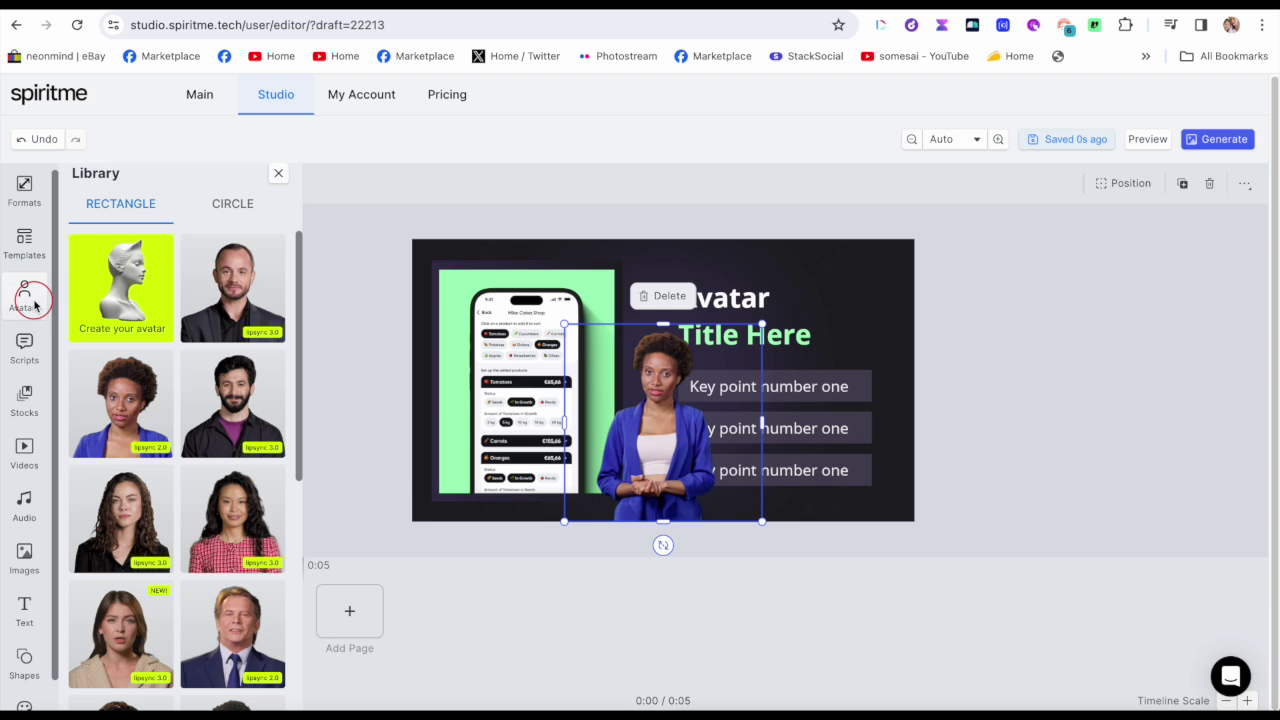
click(117, 292)
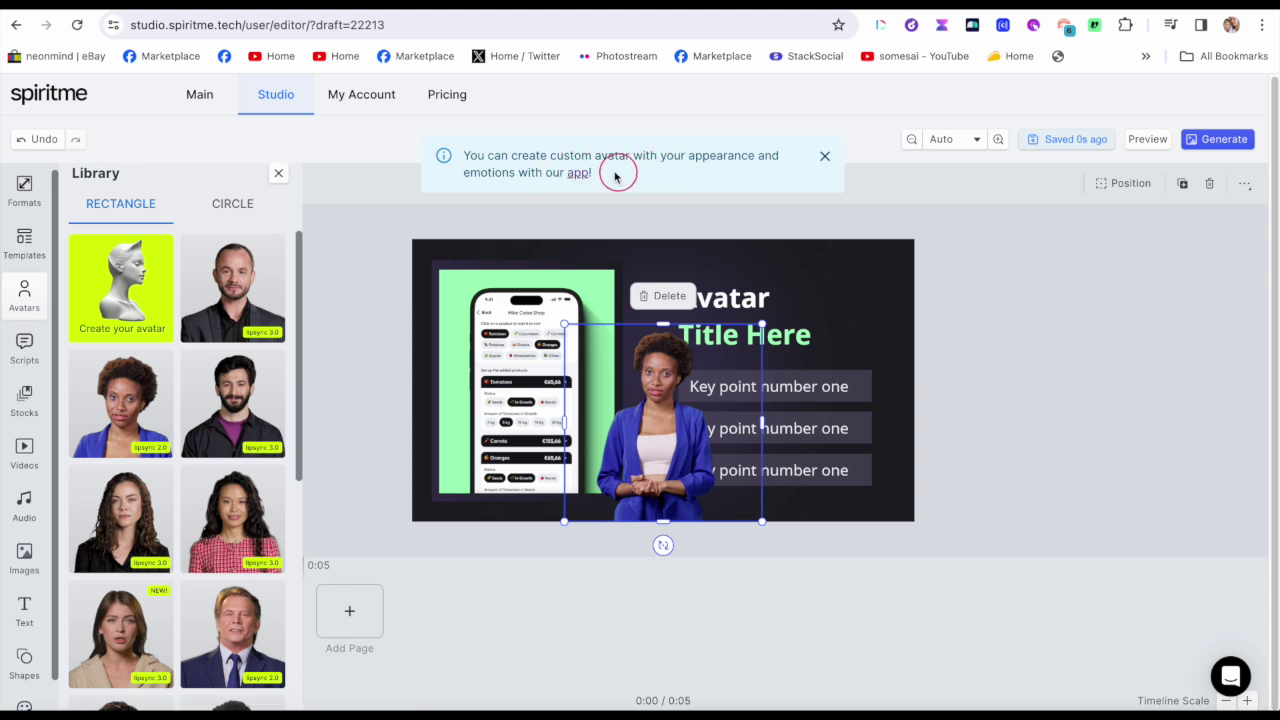
click(578, 174)
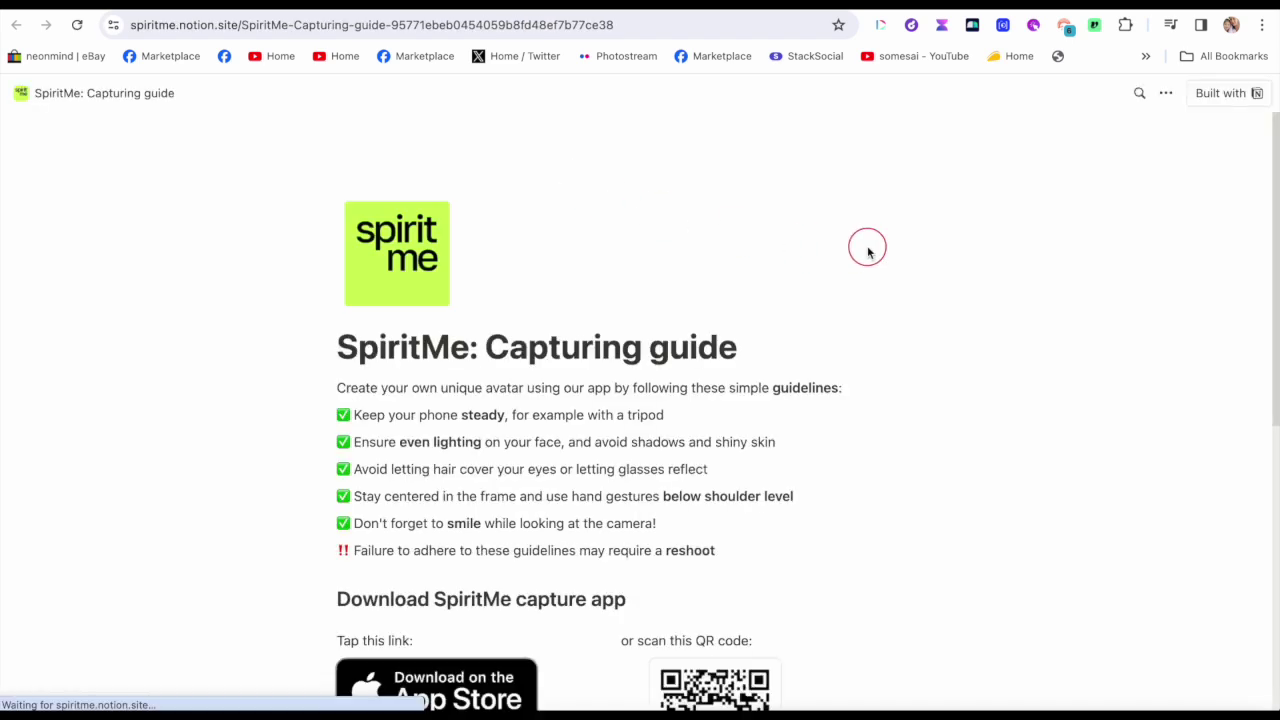
scroll(1274, 270, down, 4)
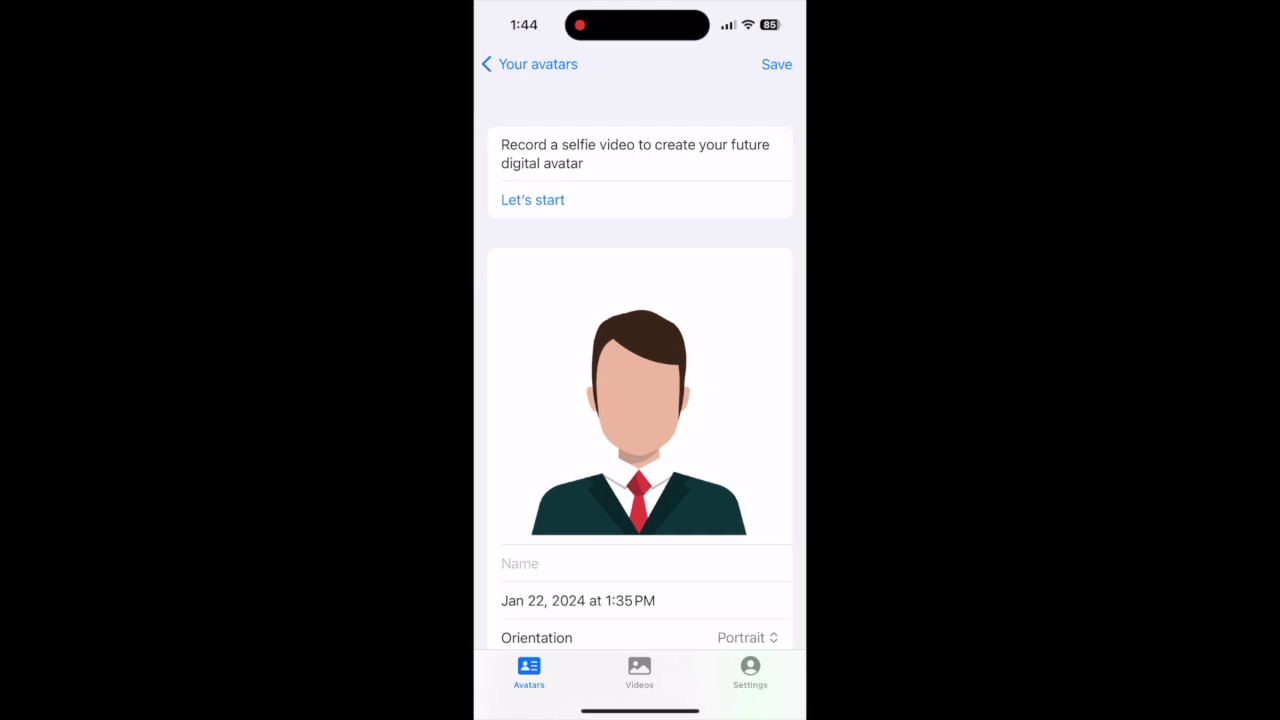
Step: In the Spiritme mobile app, enter the person's first name as the new avatar's name
scroll(640, 400, down, 1)
scroll(640, 400, up, 2)
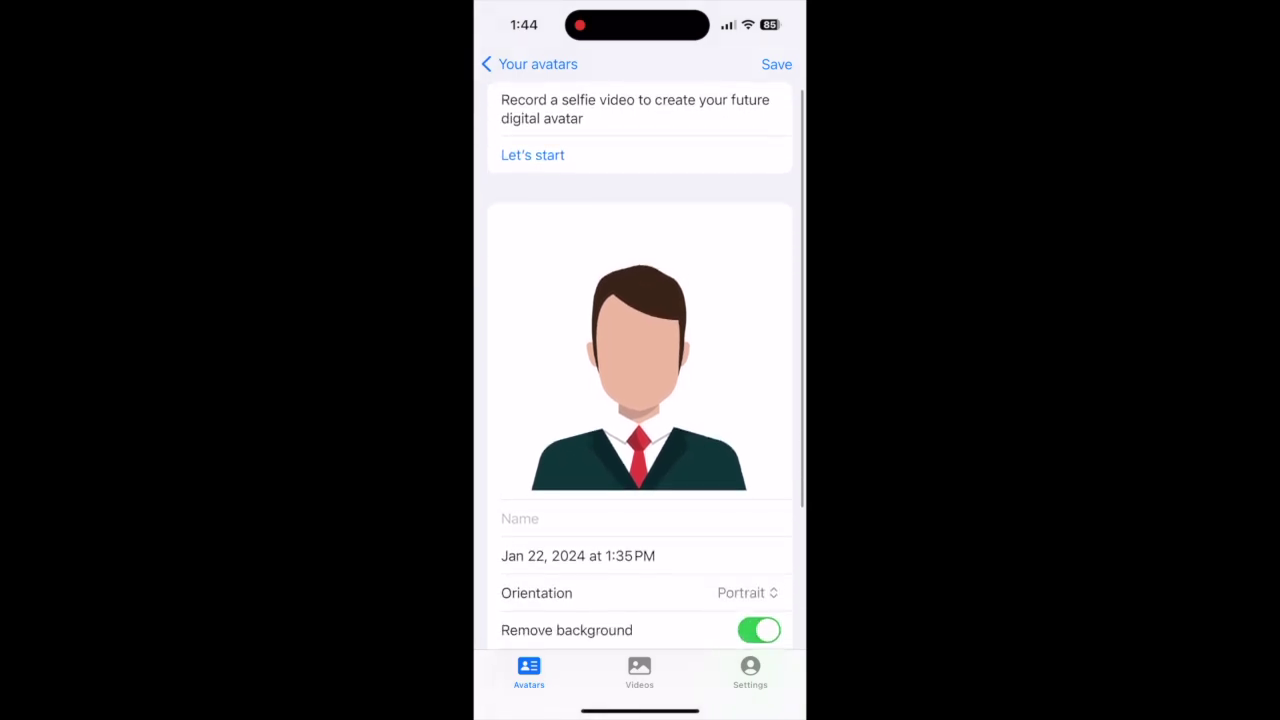
click(580, 519)
text(Far)
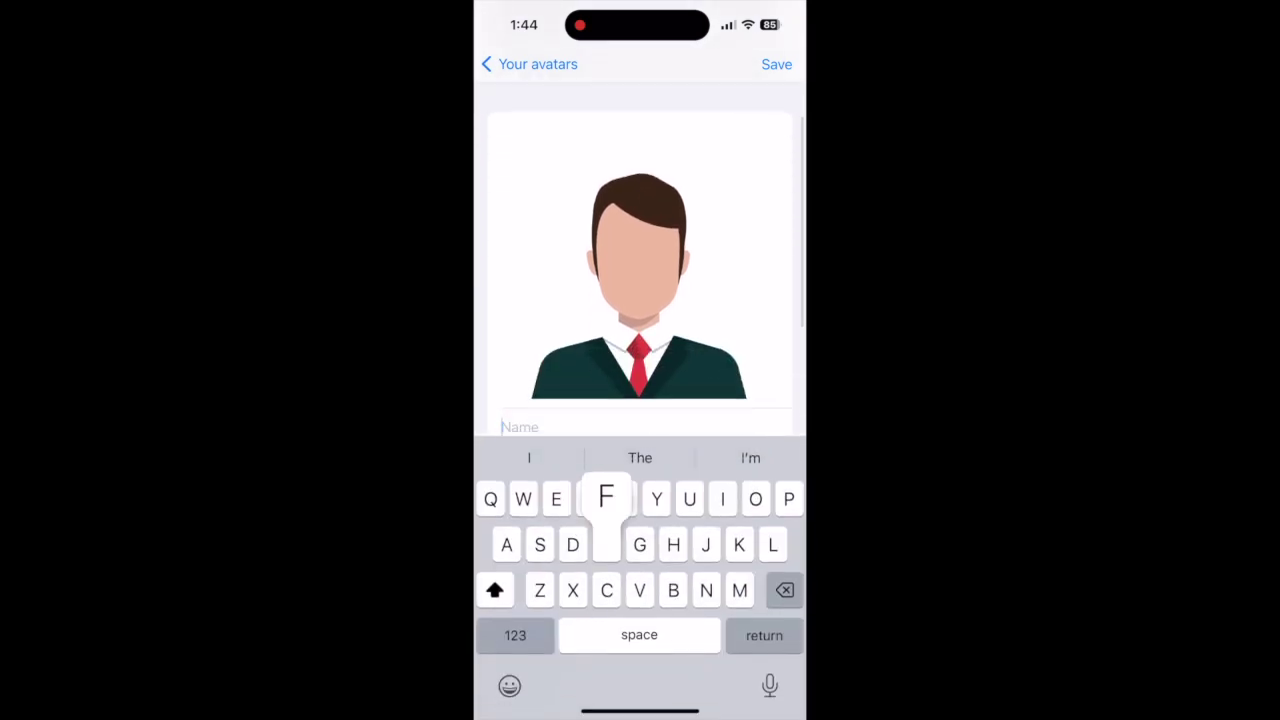
key(BackSpace)
key(BackSpace)
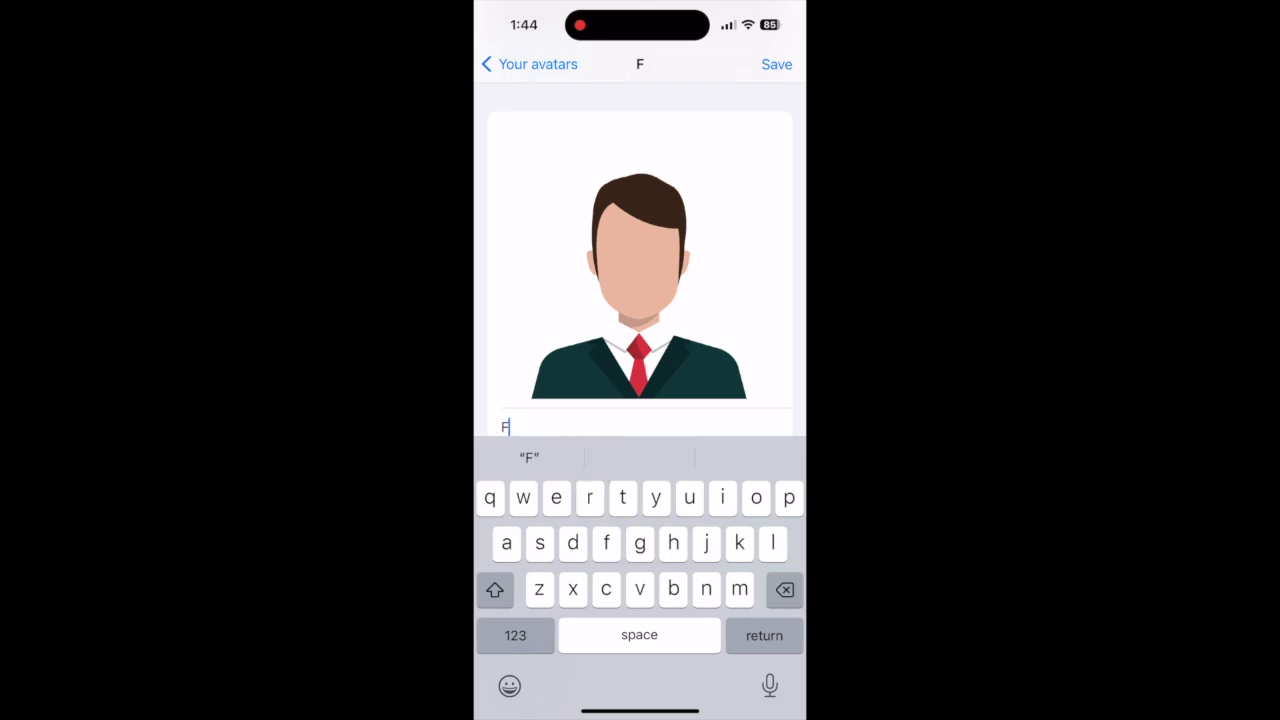
text(ra)
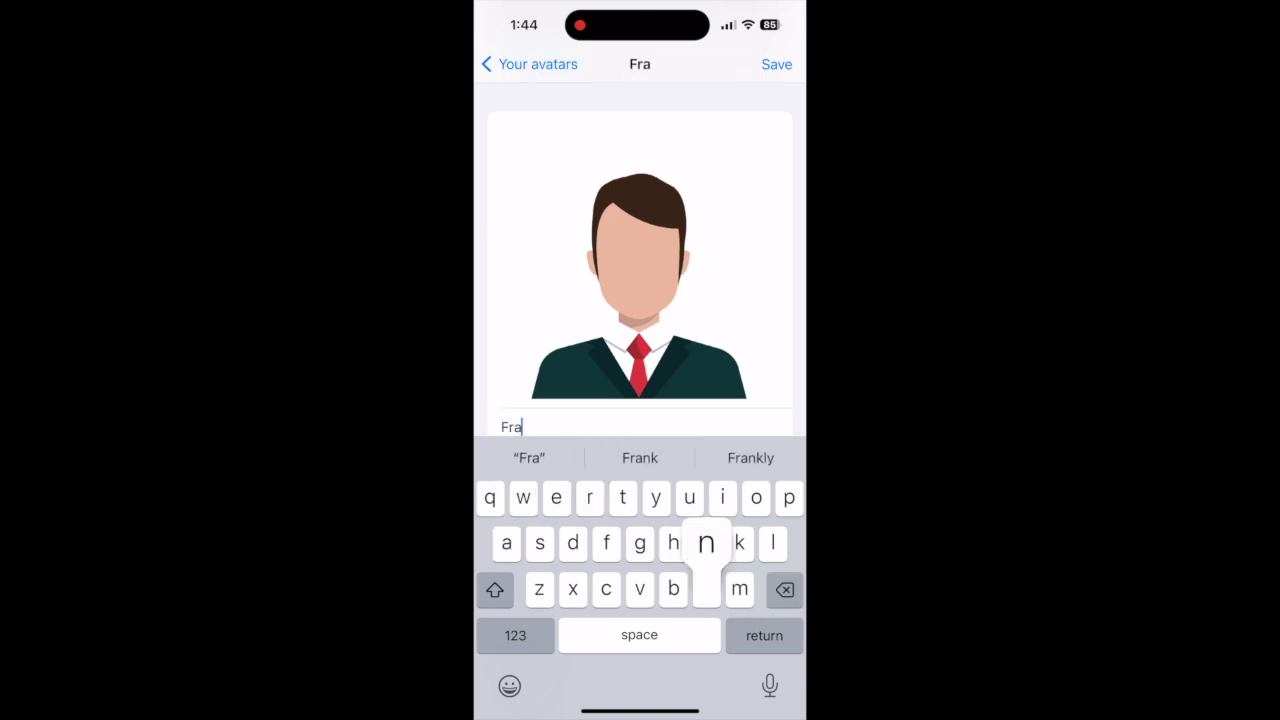
text(nces)
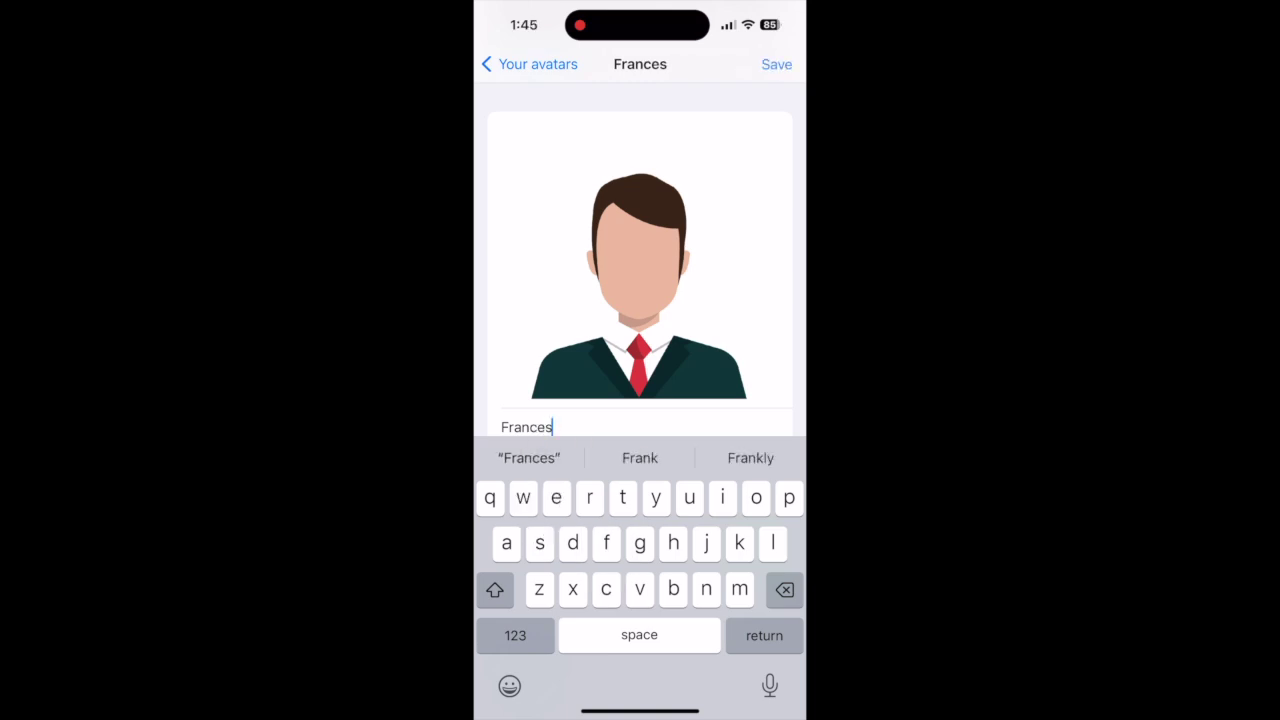
Step: Review the new avatar's orientation, background removal and HDR options, and start its capture
scroll(640, 250, down, 5)
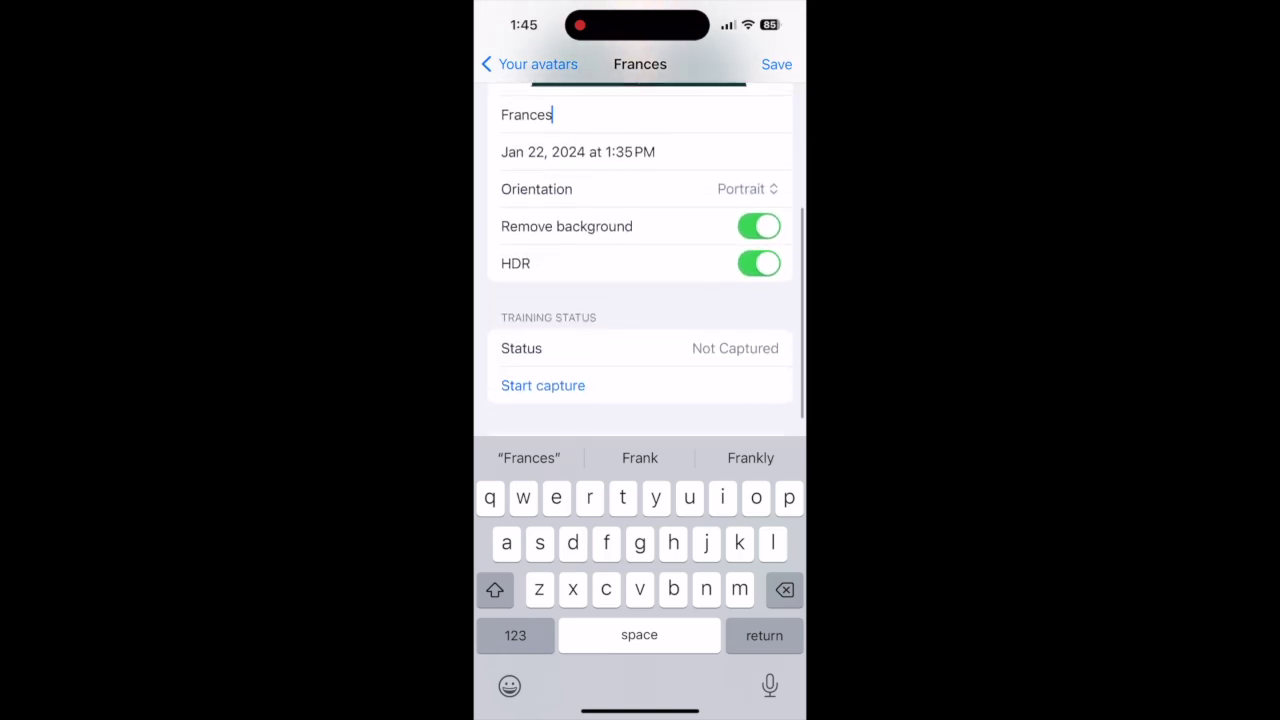
scroll(640, 250, down, 2)
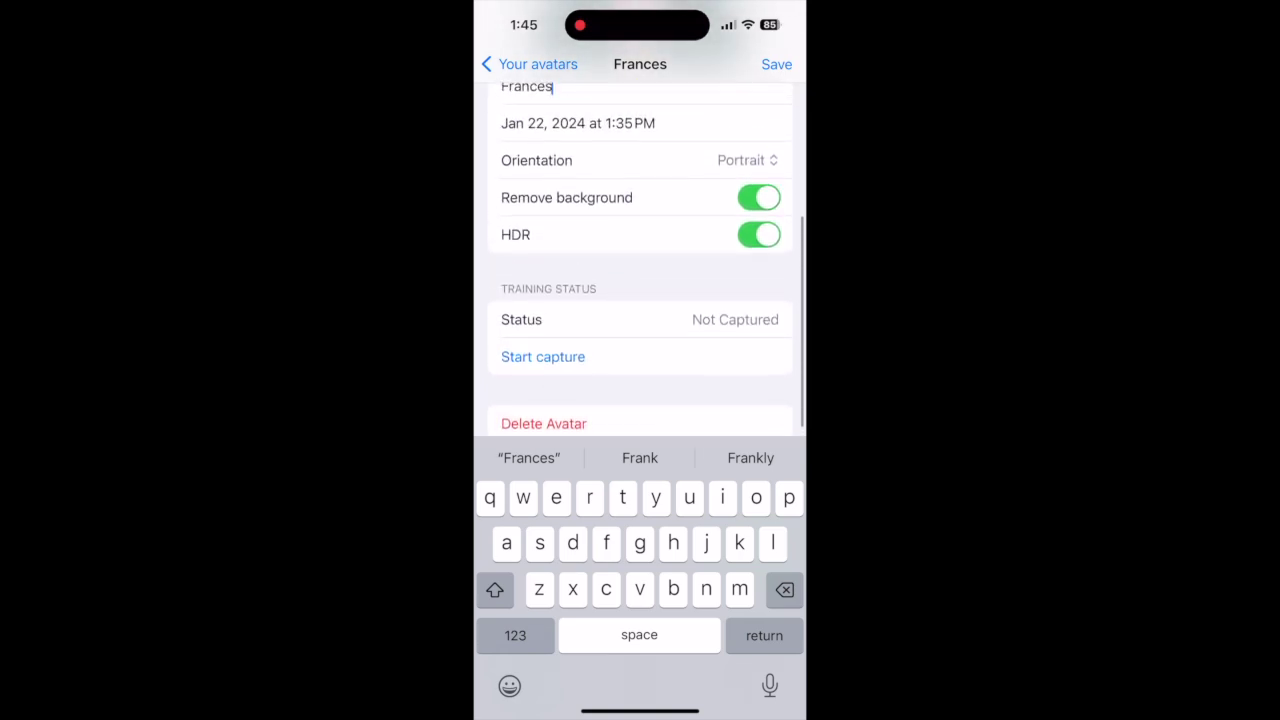
scroll(640, 250, up, 2)
click(543, 417)
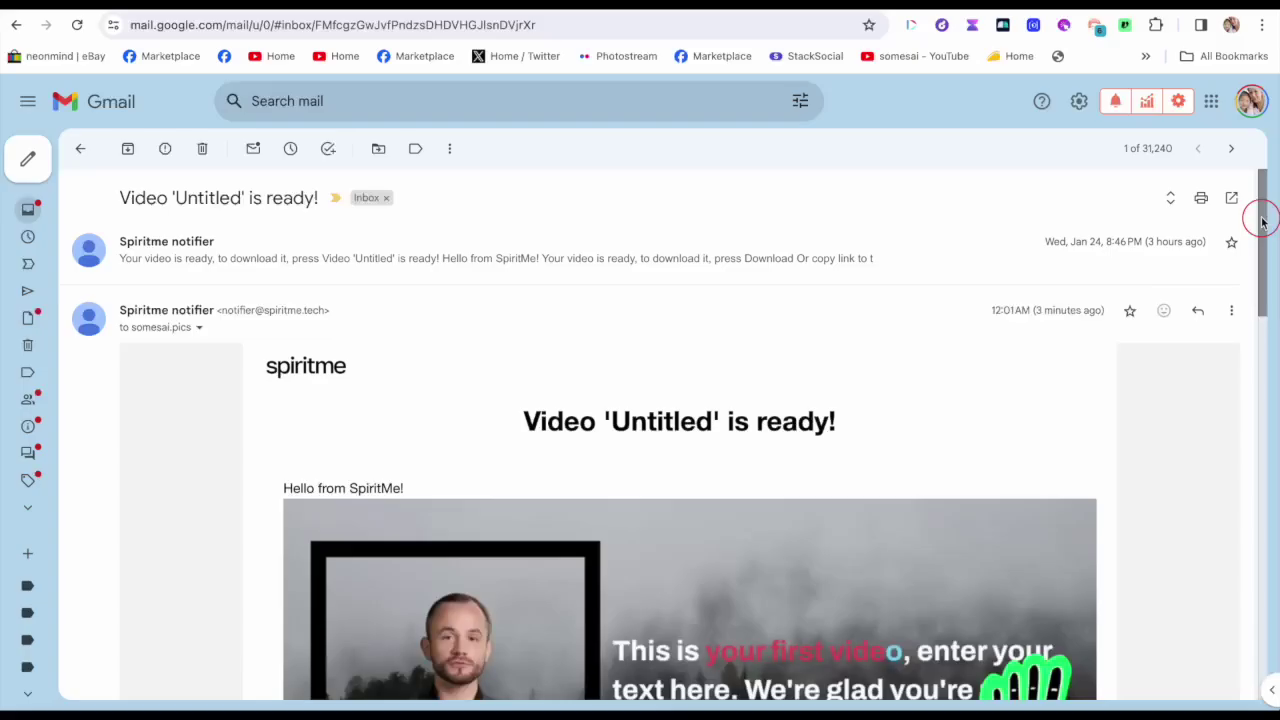
Step: Read the Spiritme notification e-mail in Gmail and download the finished video from it
scroll(1257, 214, down, 5)
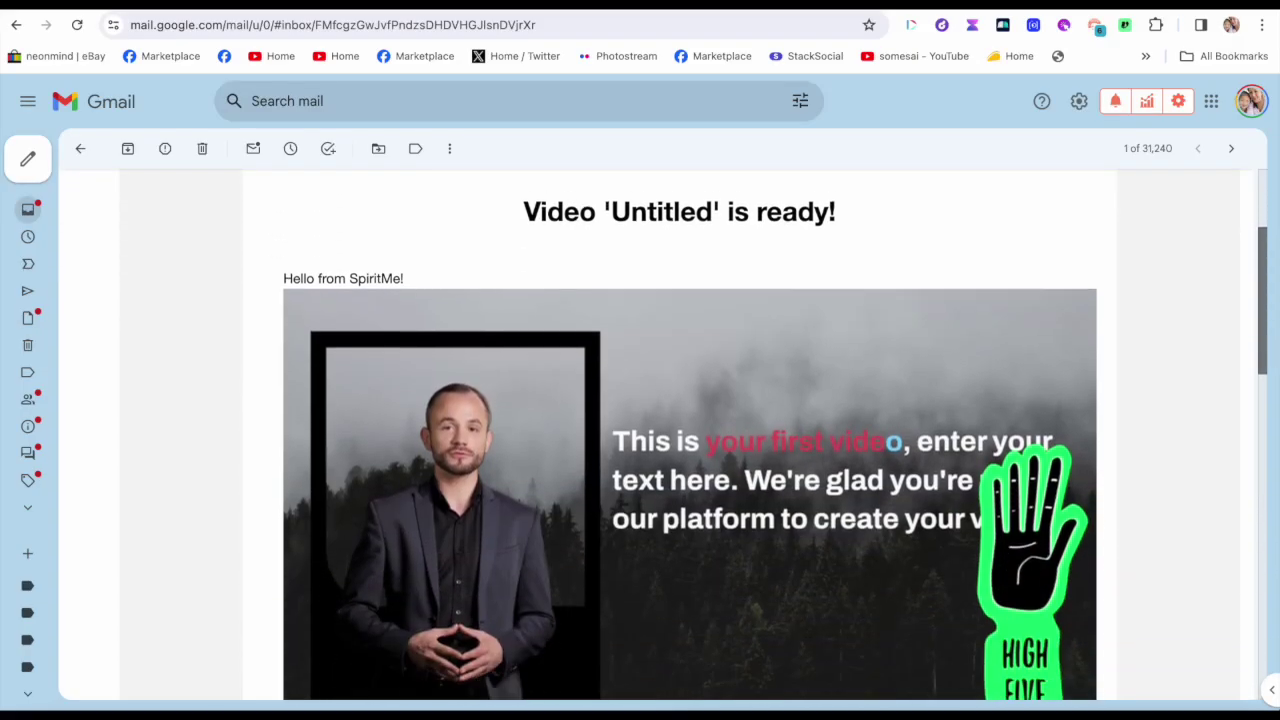
scroll(690, 434, down, 4)
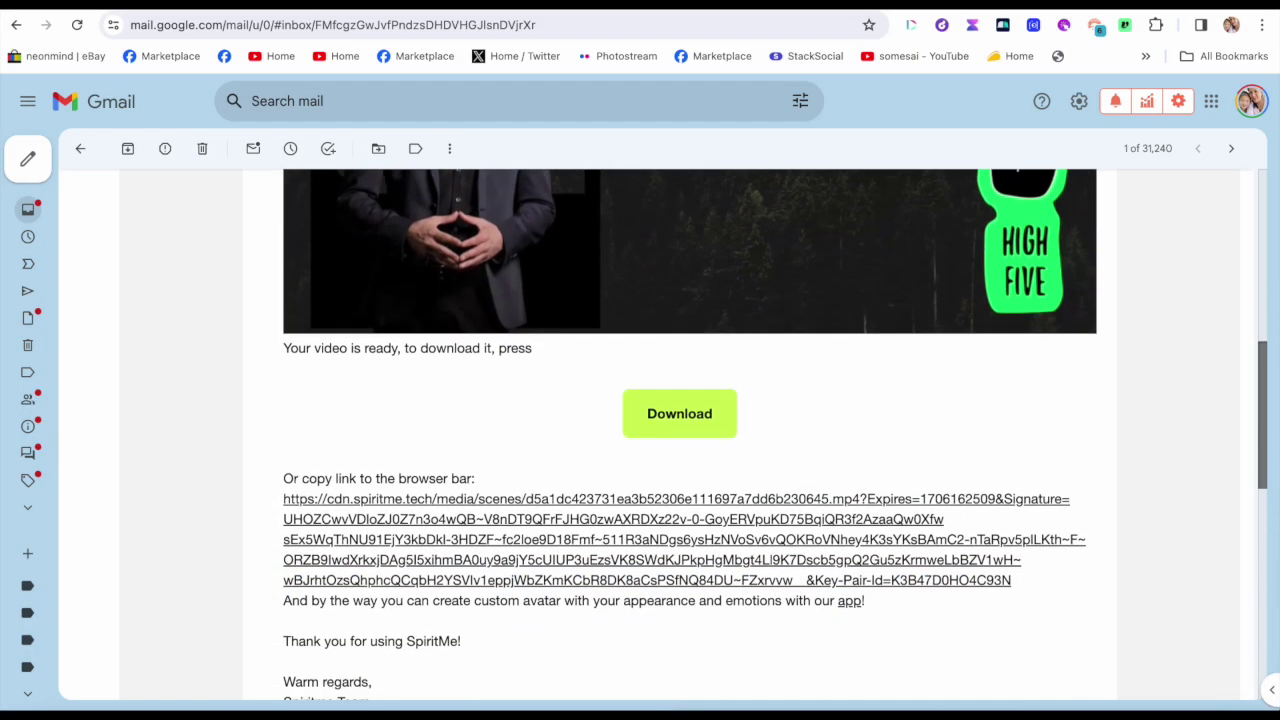
scroll(1216, 388, down, 1)
scroll(1216, 388, up, 3)
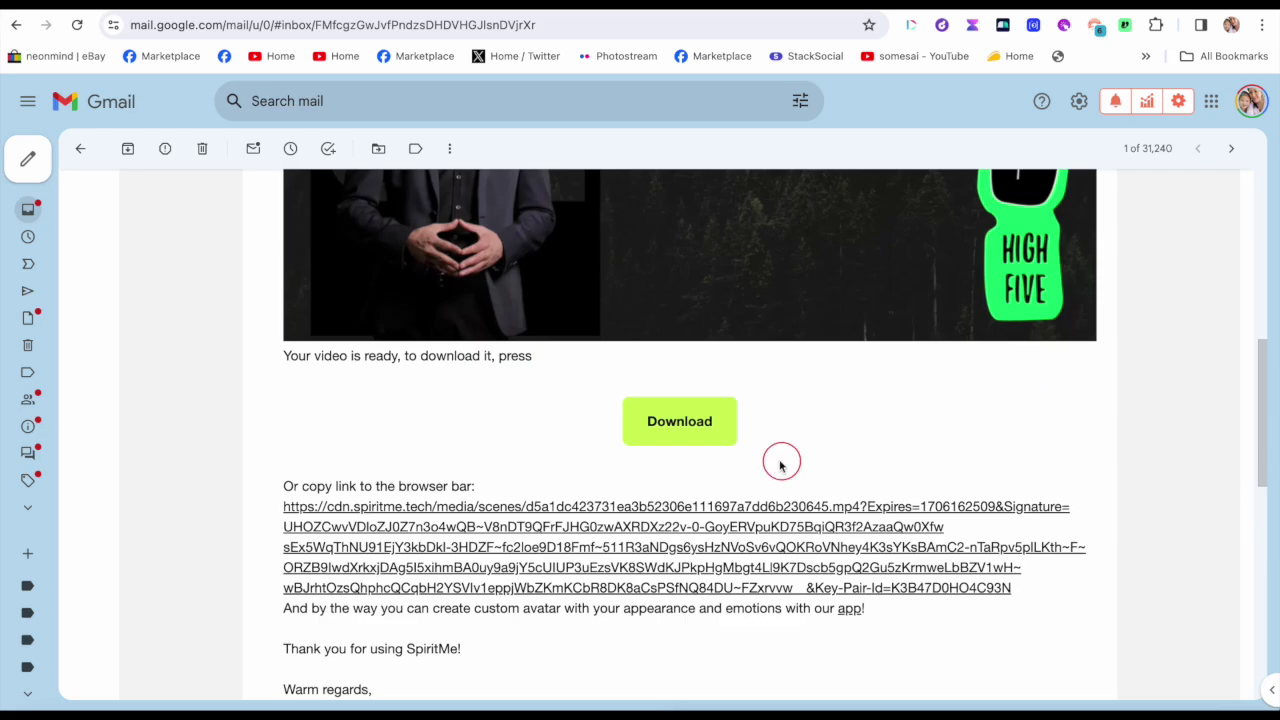
click(695, 428)
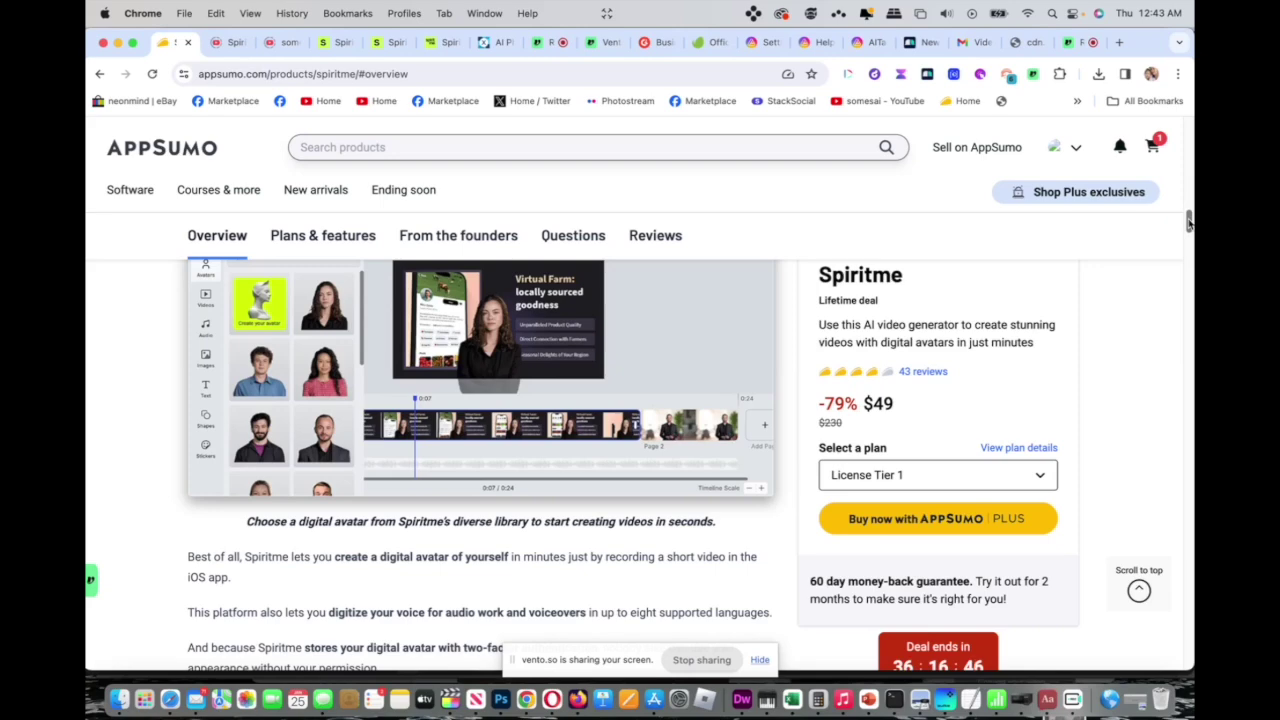
Step: Examine Spiritme's license tier options, deal terms, included features and the comparison of plans on AppSumo
click(1046, 477)
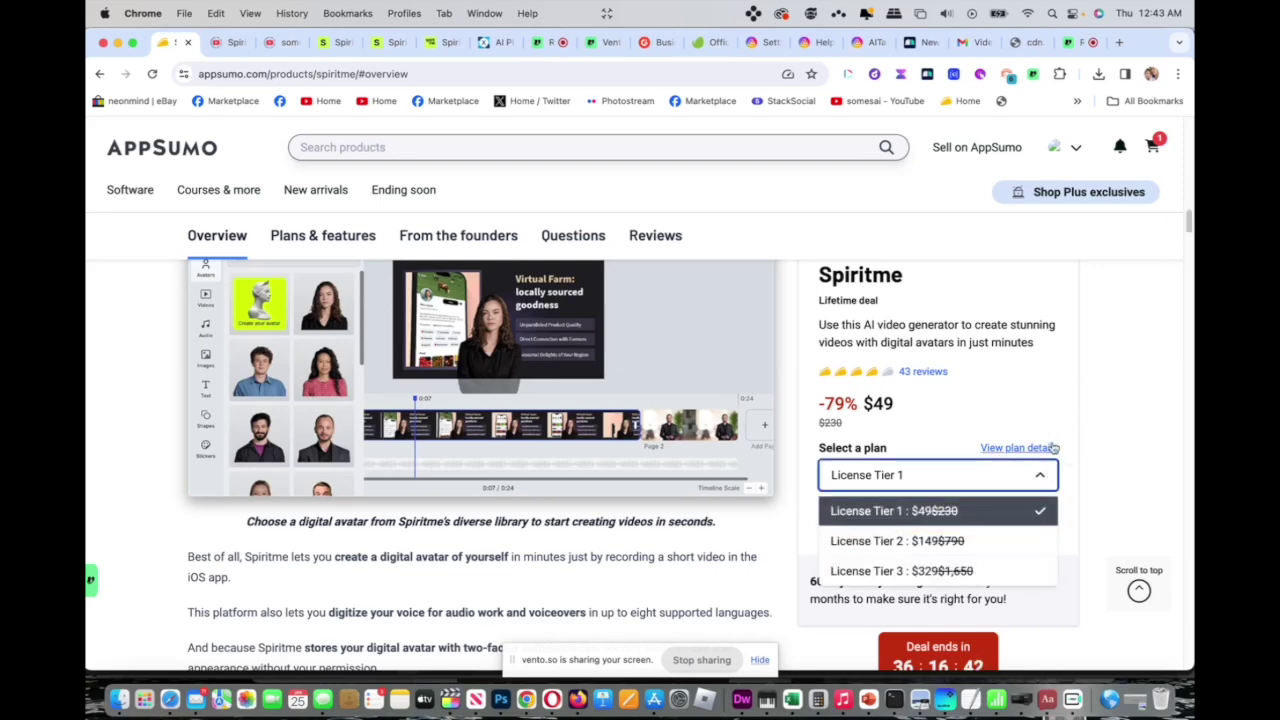
scroll(1078, 430, down, 5)
scroll(1078, 430, down, 3)
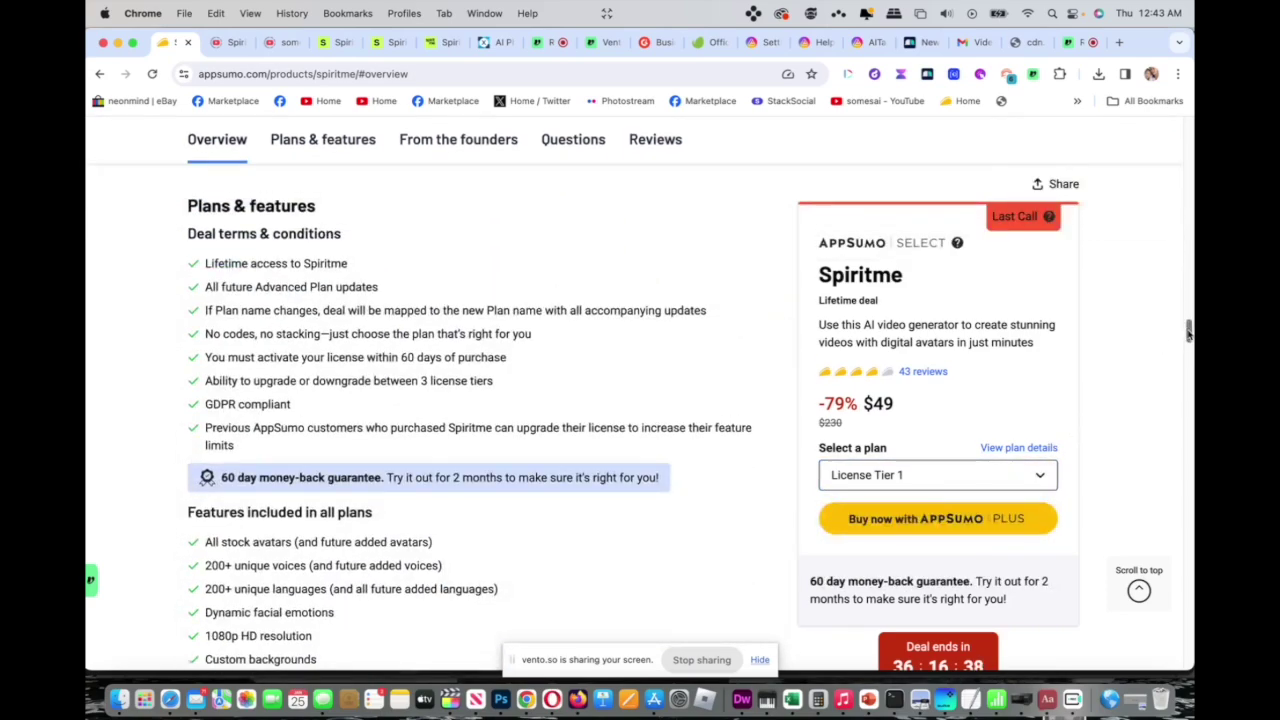
scroll(1189, 340, down, 3)
scroll(1189, 340, down, 3)
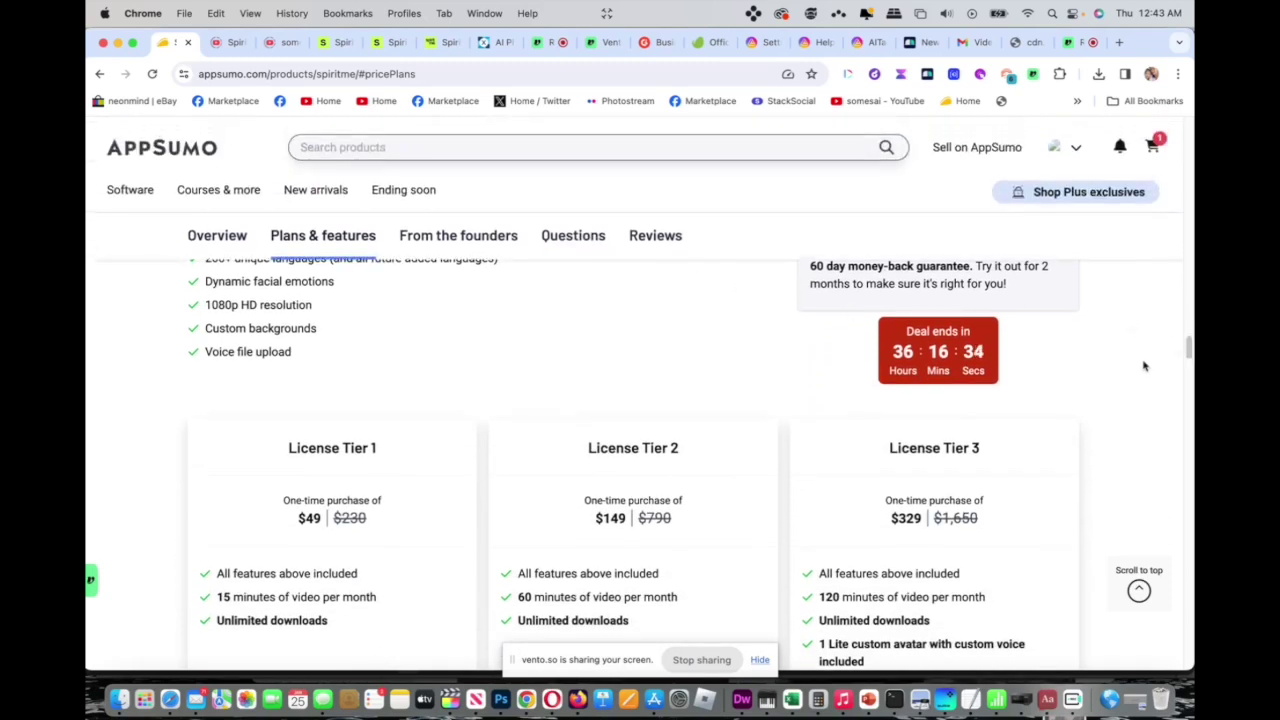
scroll(1188, 346, up, 2)
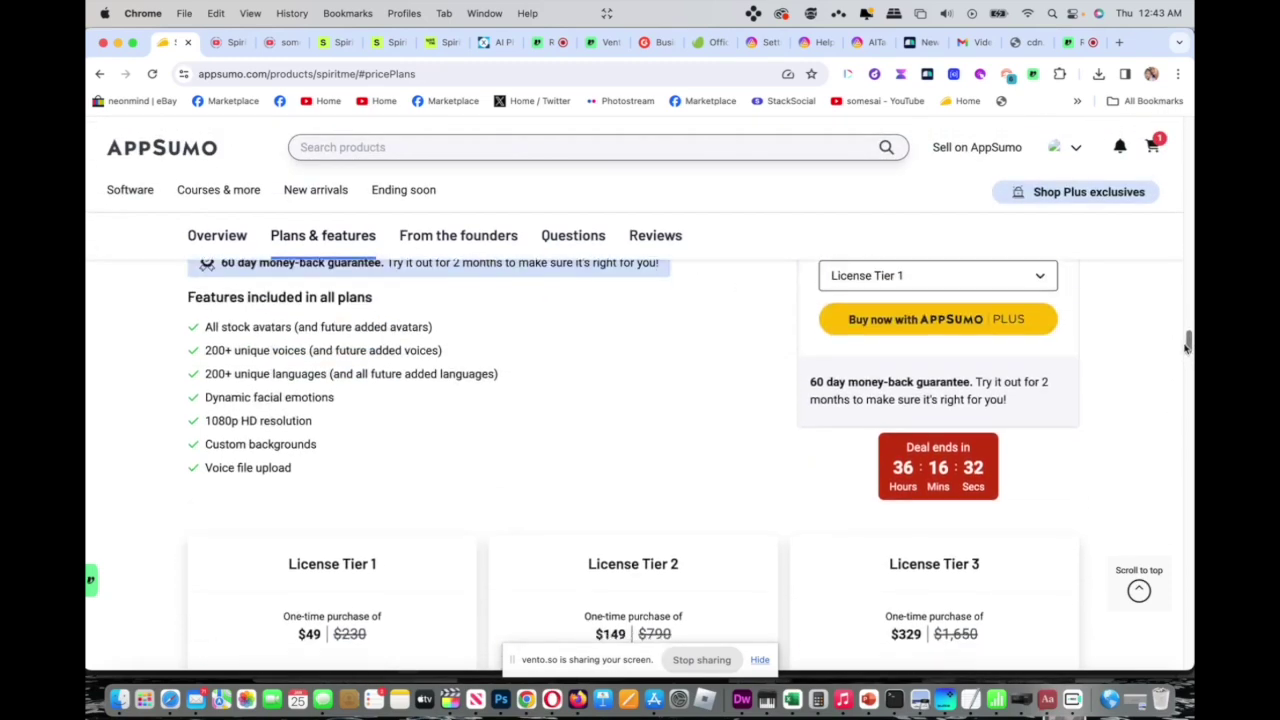
scroll(1187, 340, down, 1)
scroll(1187, 346, down, 1)
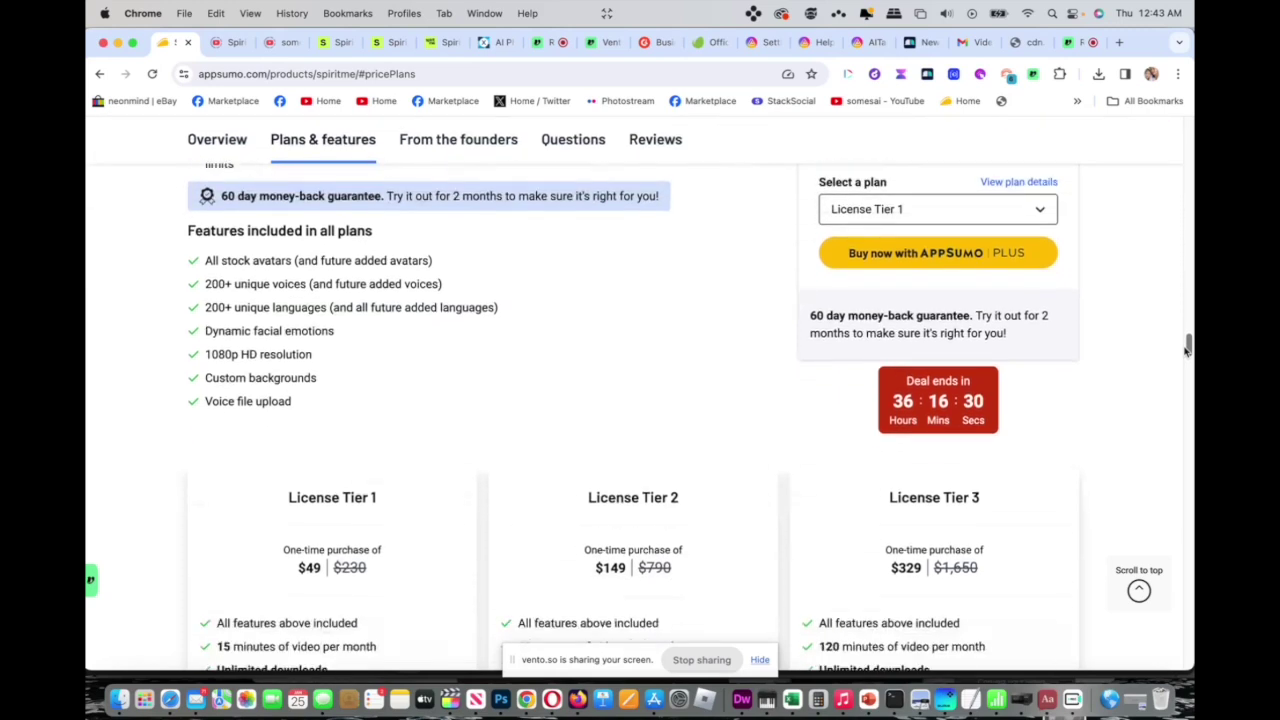
drag(1187, 346, 1187, 356)
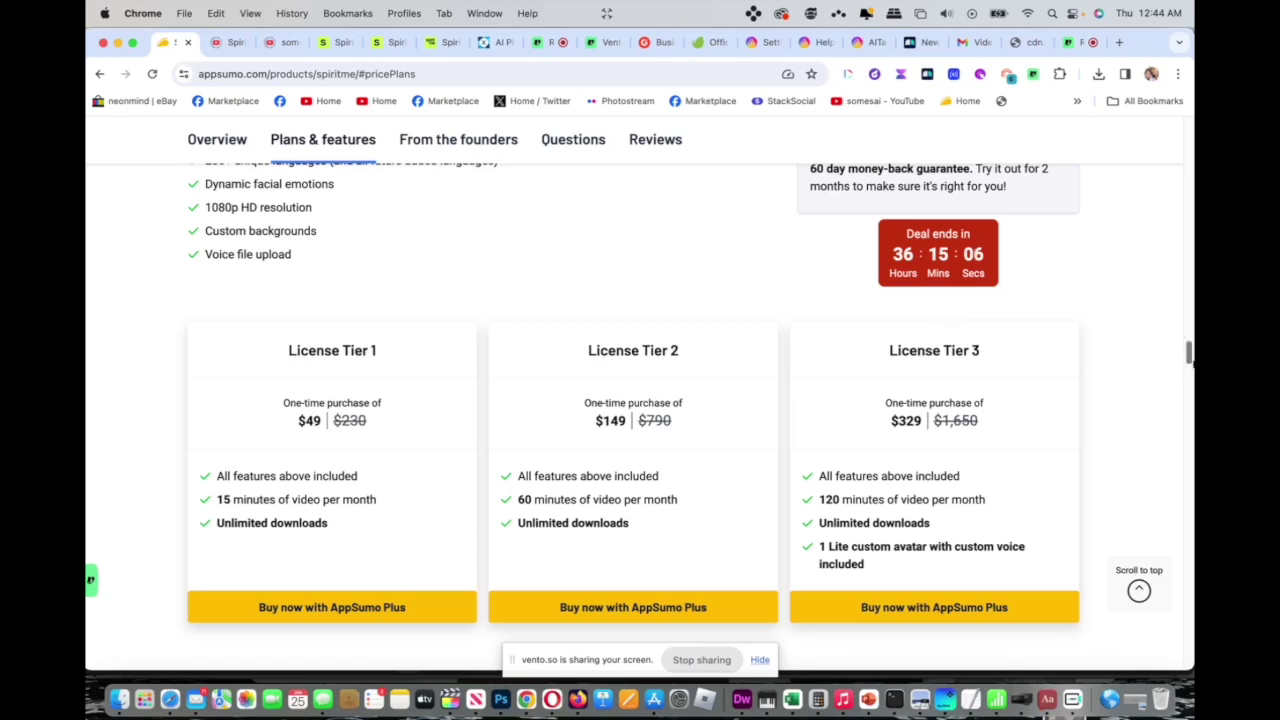
drag(1189, 355, 1189, 365)
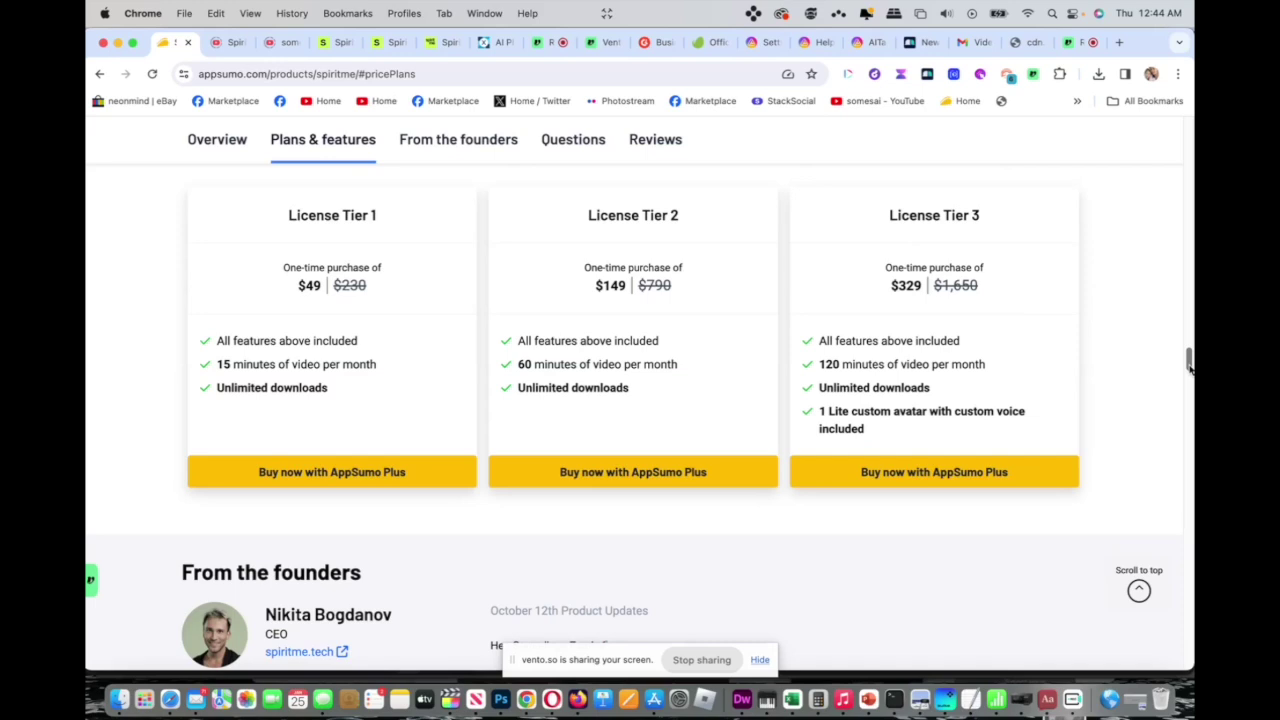